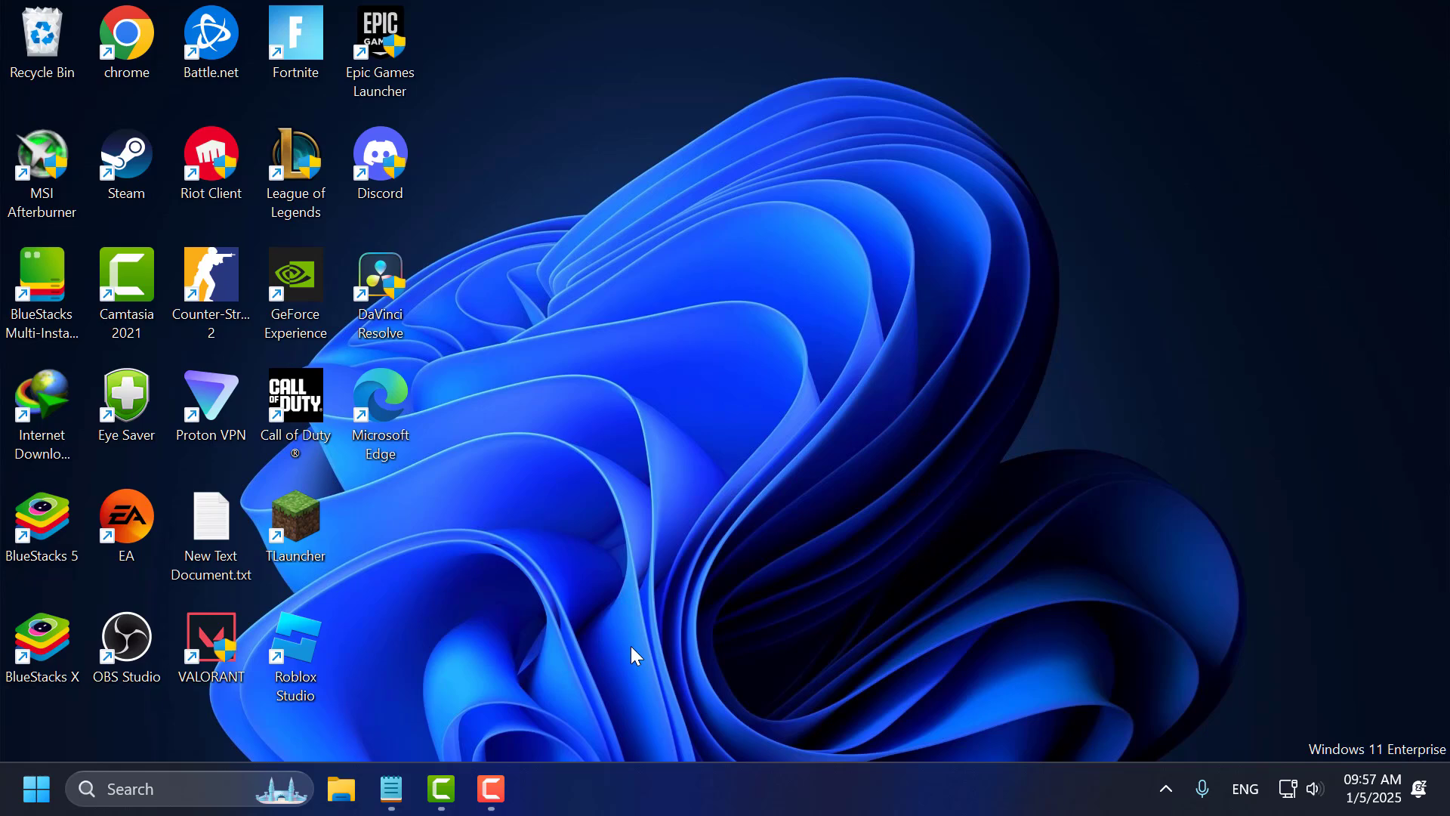
Open Task Manager and show the list of startup apps
right_click(729, 798)
click(831, 708)
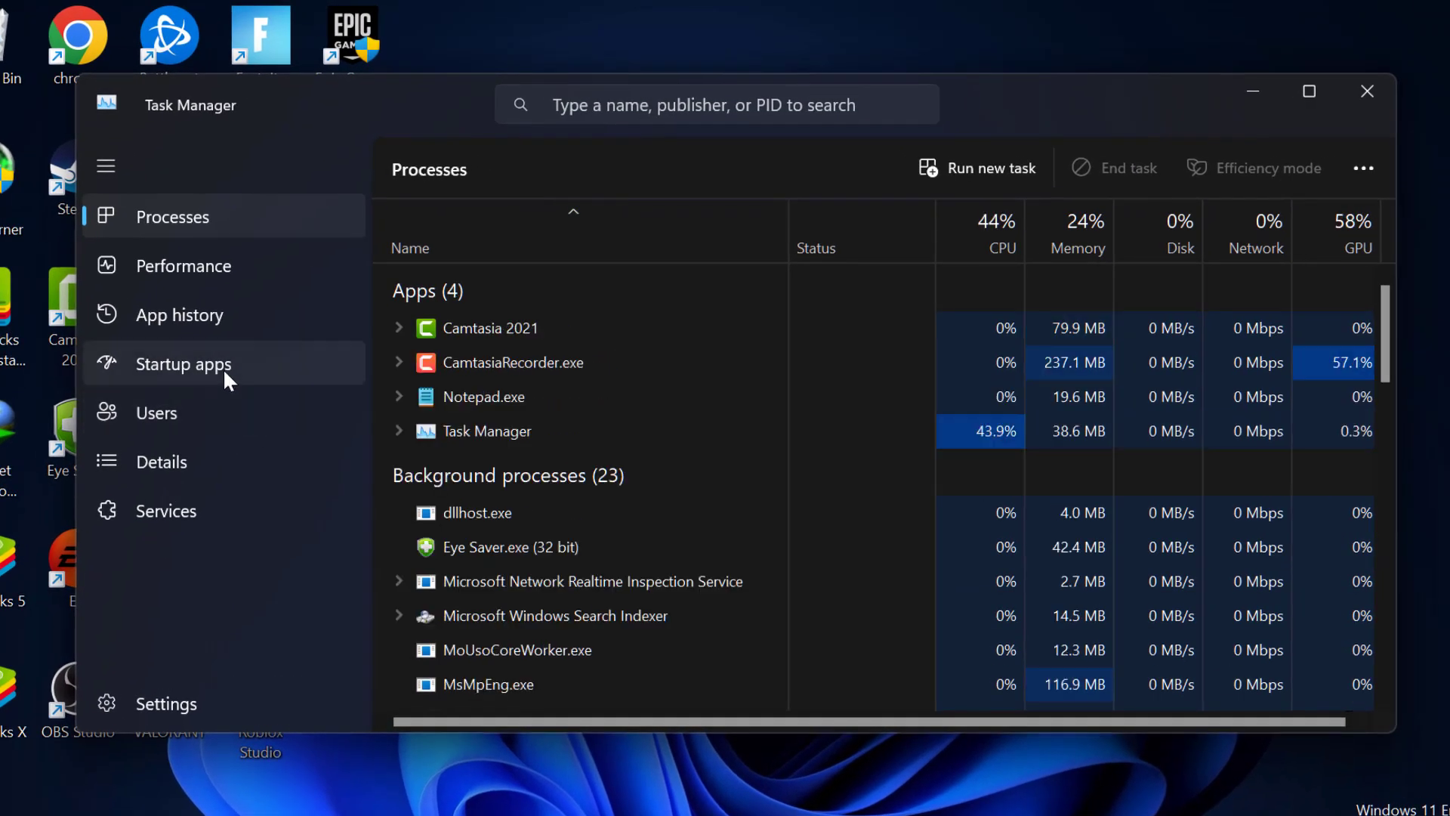
click(253, 361)
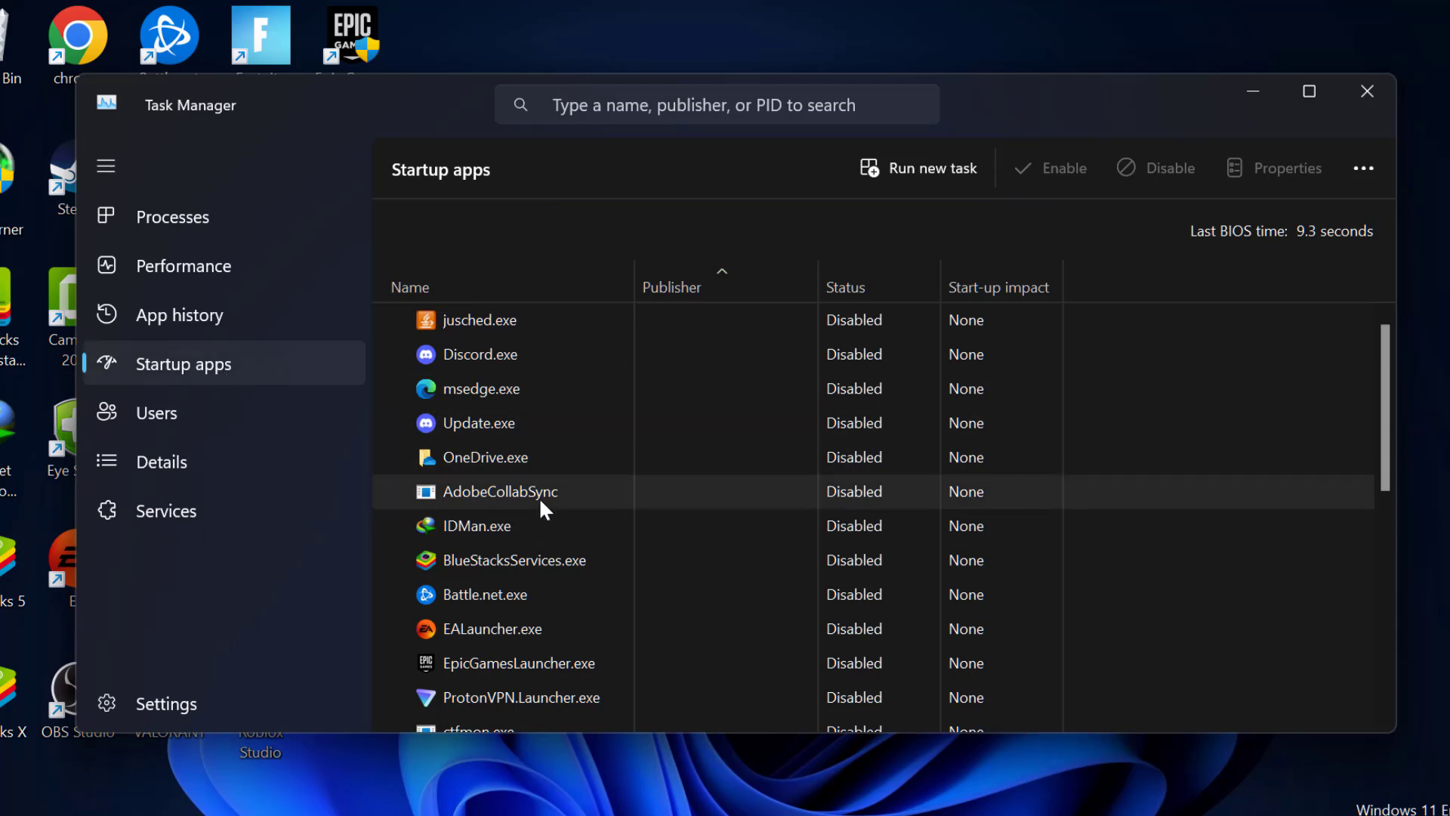
Review the whole startup apps list and the enabled or disabled status of each program, and close Task Manager
right_click(529, 412)
click(485, 417)
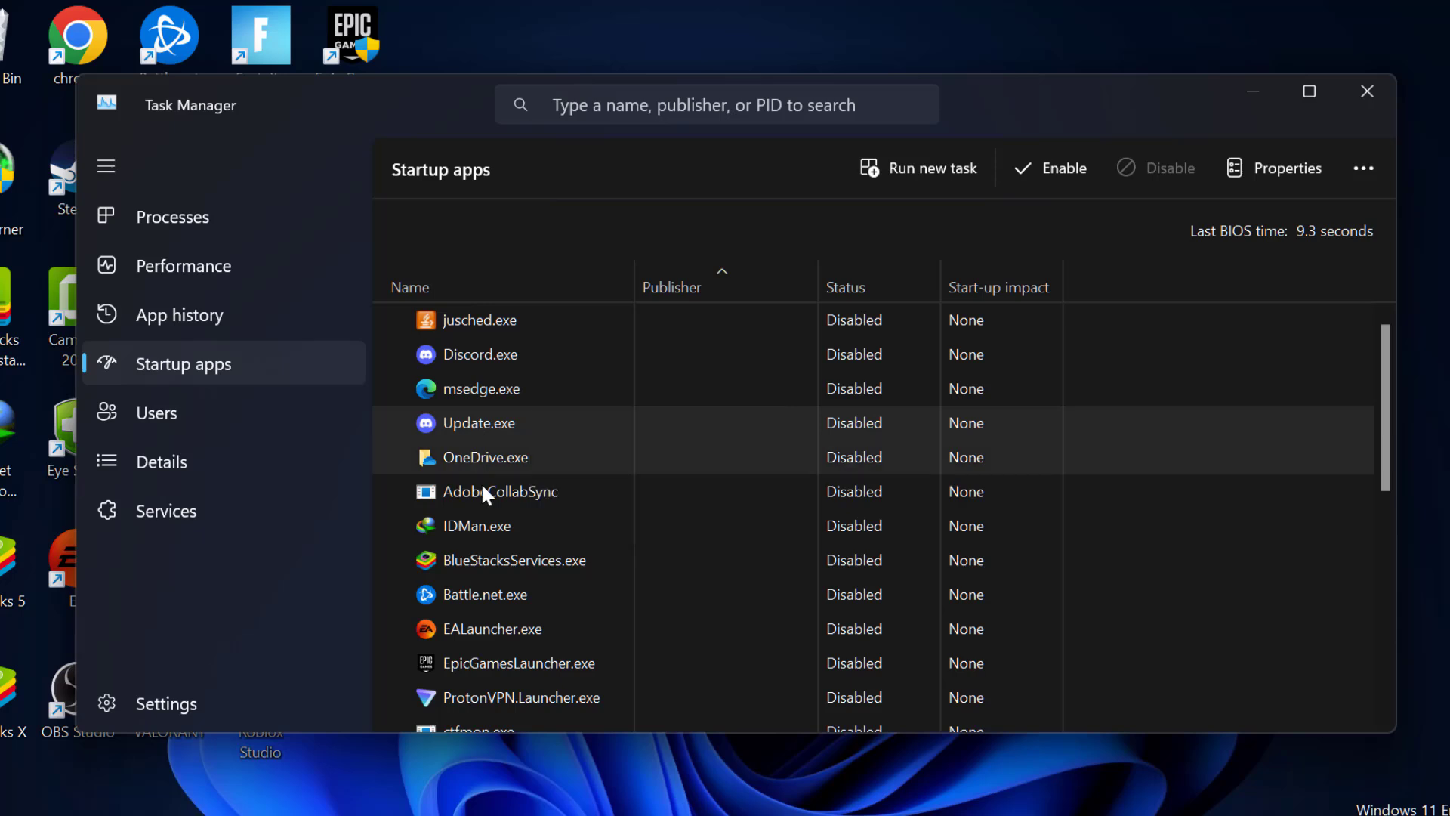
scroll(514, 349, down, 1)
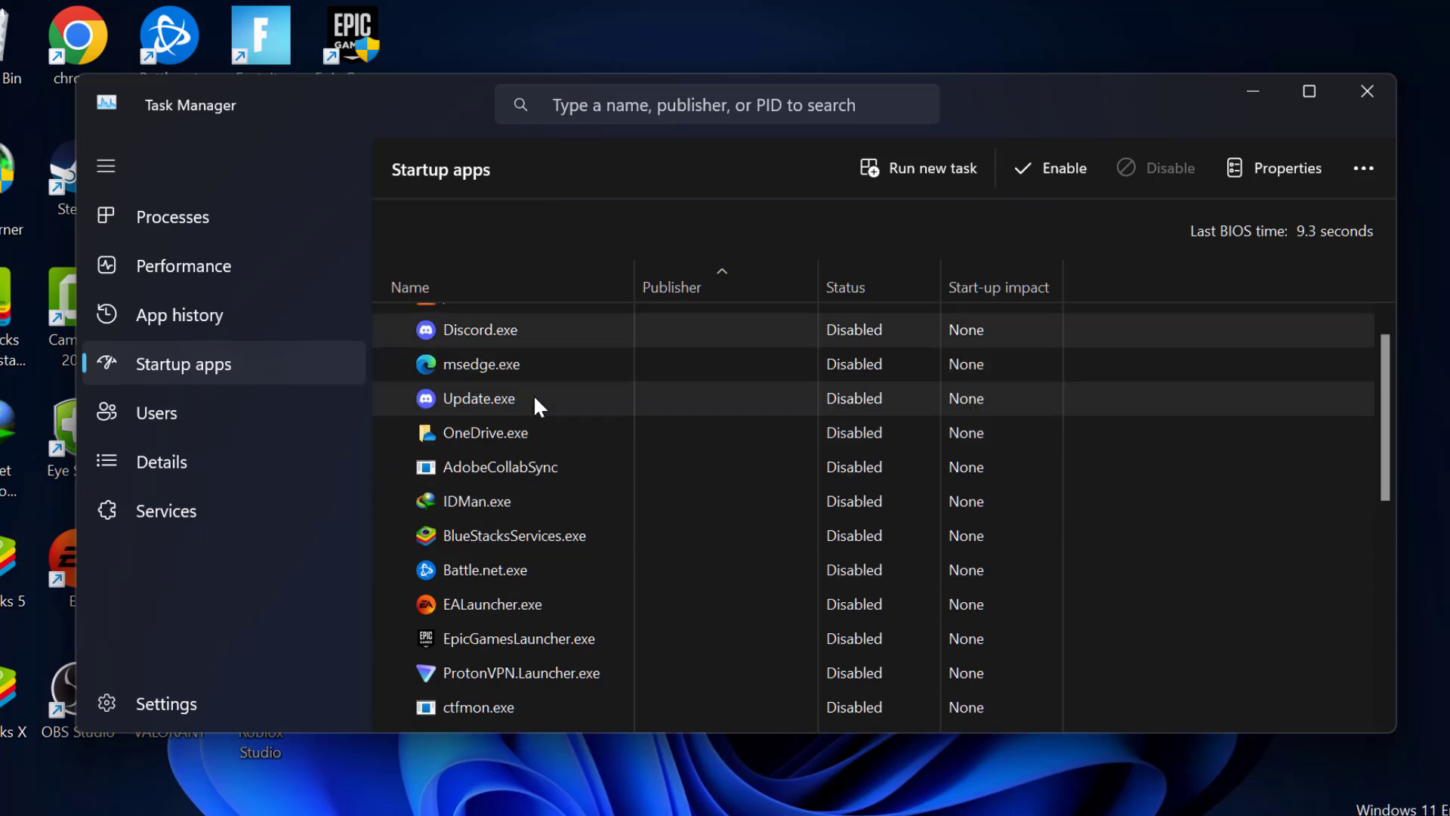
scroll(529, 578, down, 2)
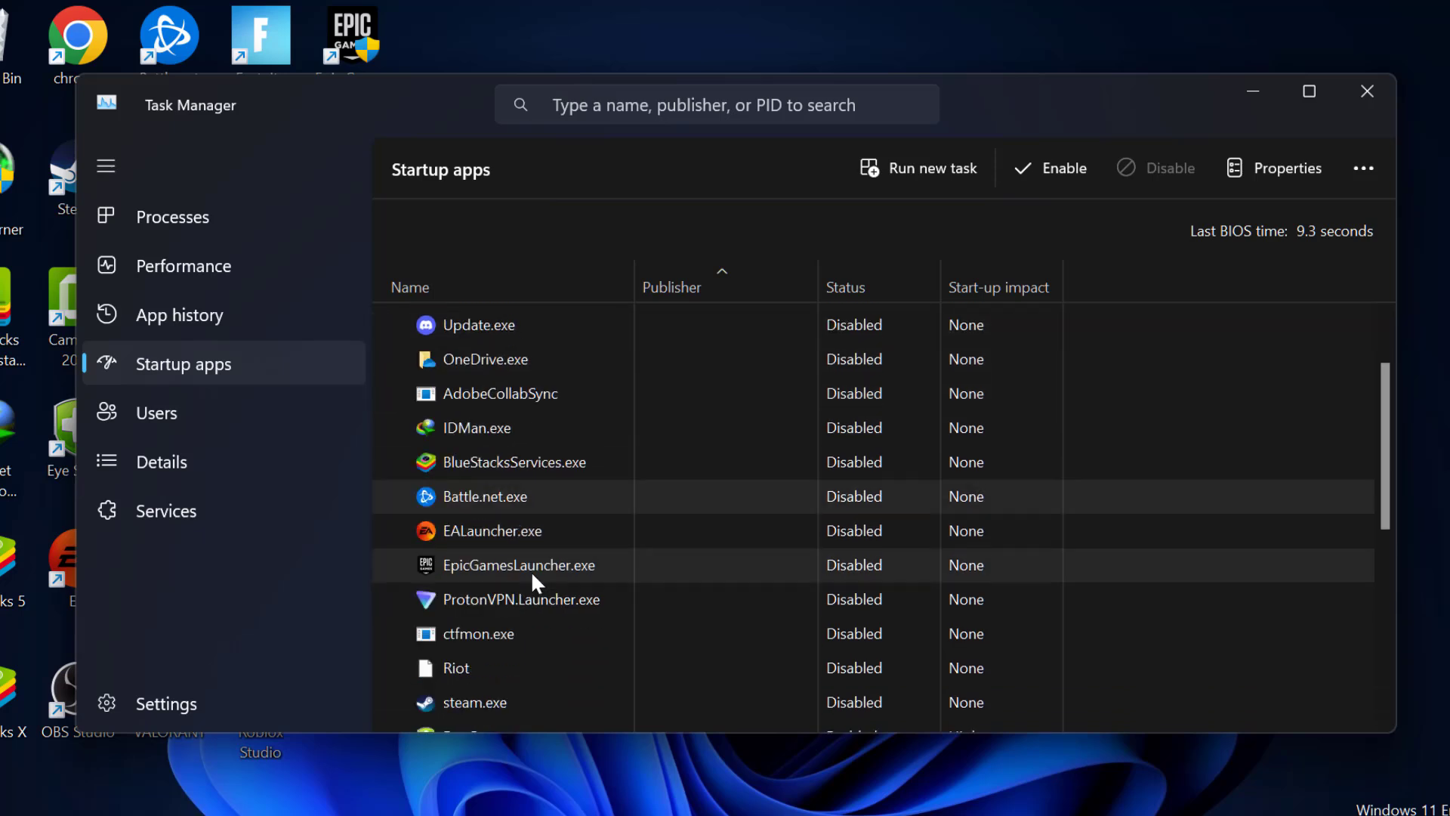
scroll(503, 563, down, 2)
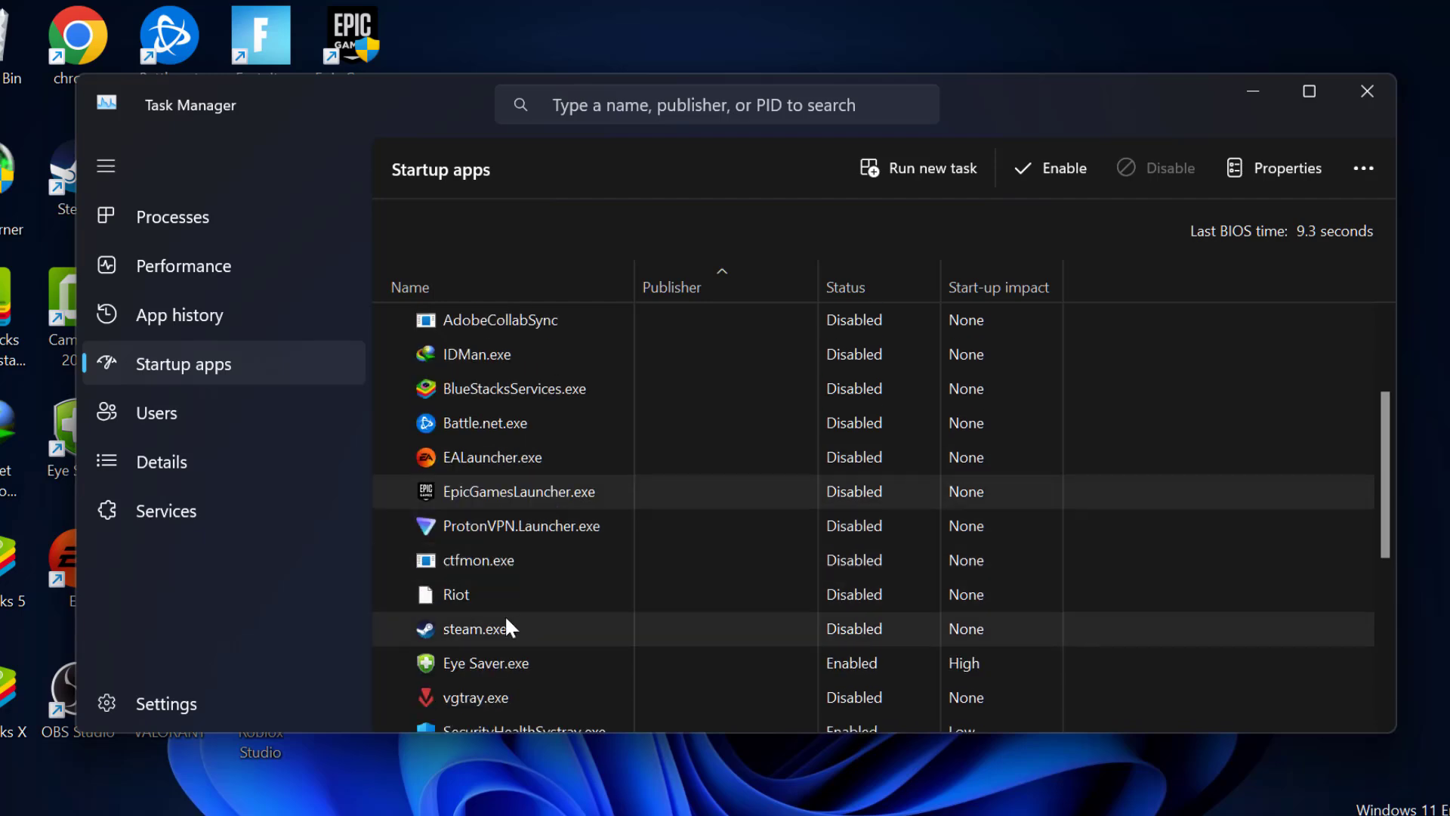
scroll(548, 605, down, 5)
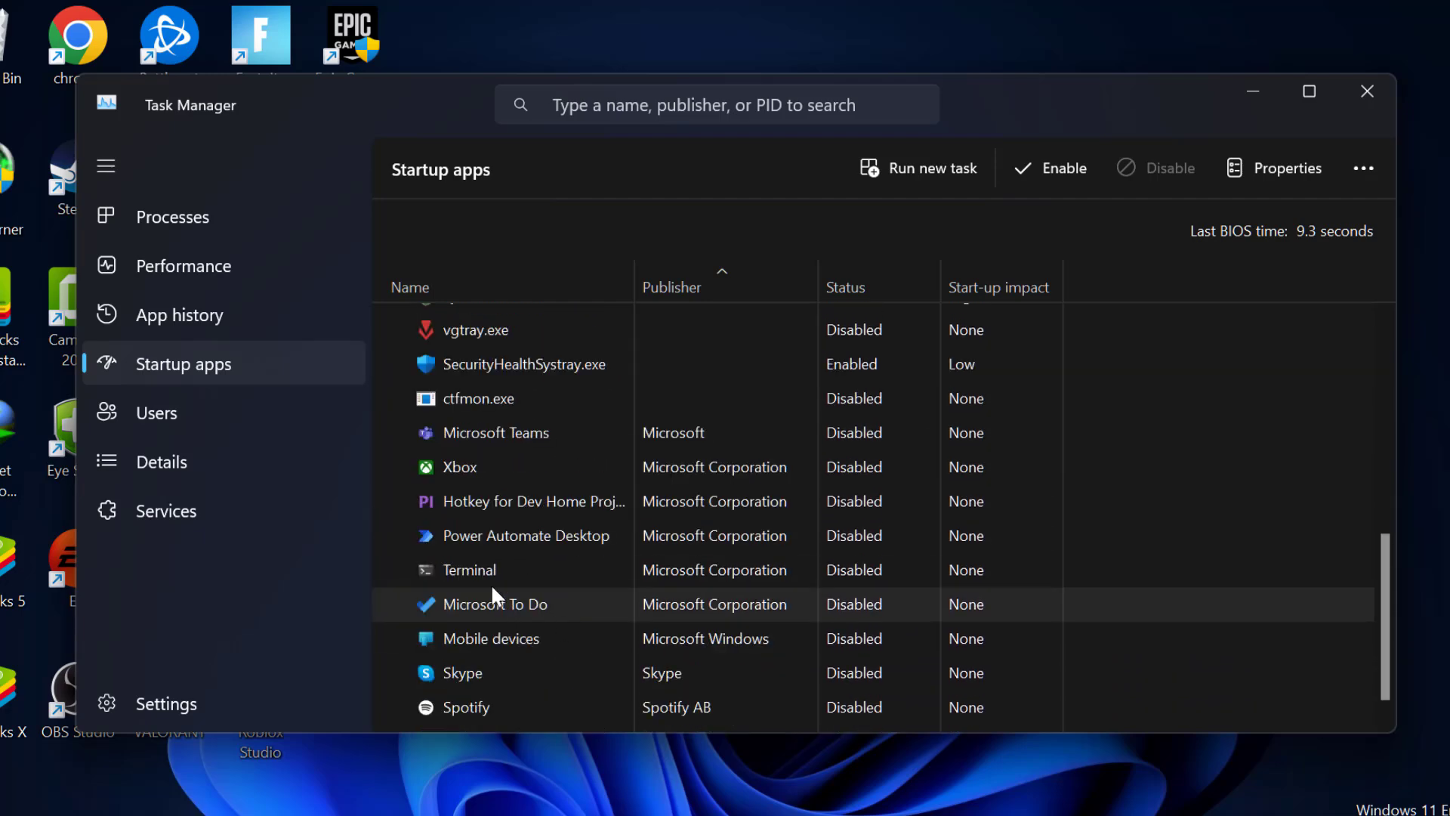
scroll(495, 601, down, 1)
scroll(493, 455, up, 10)
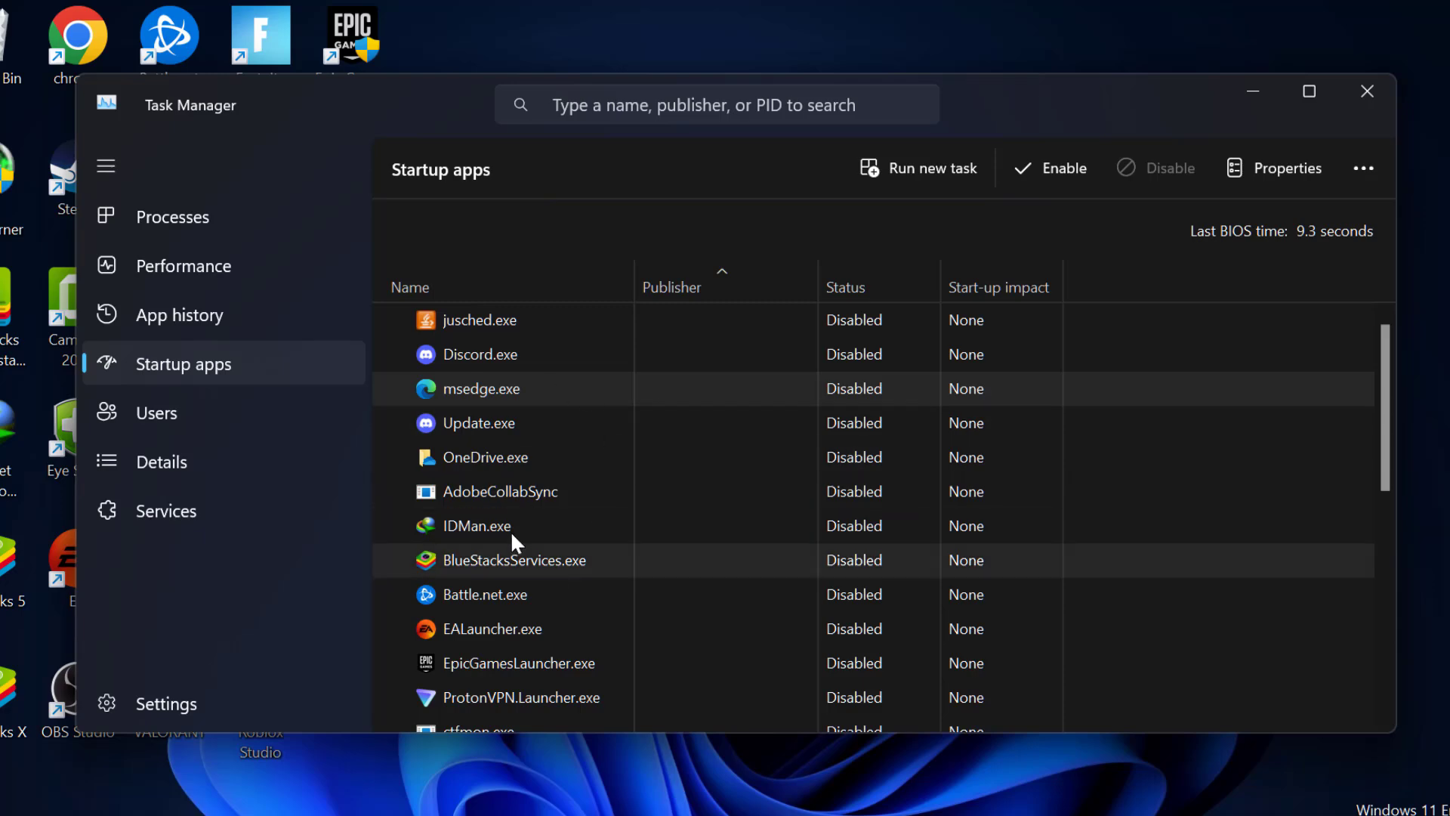
click(1355, 102)
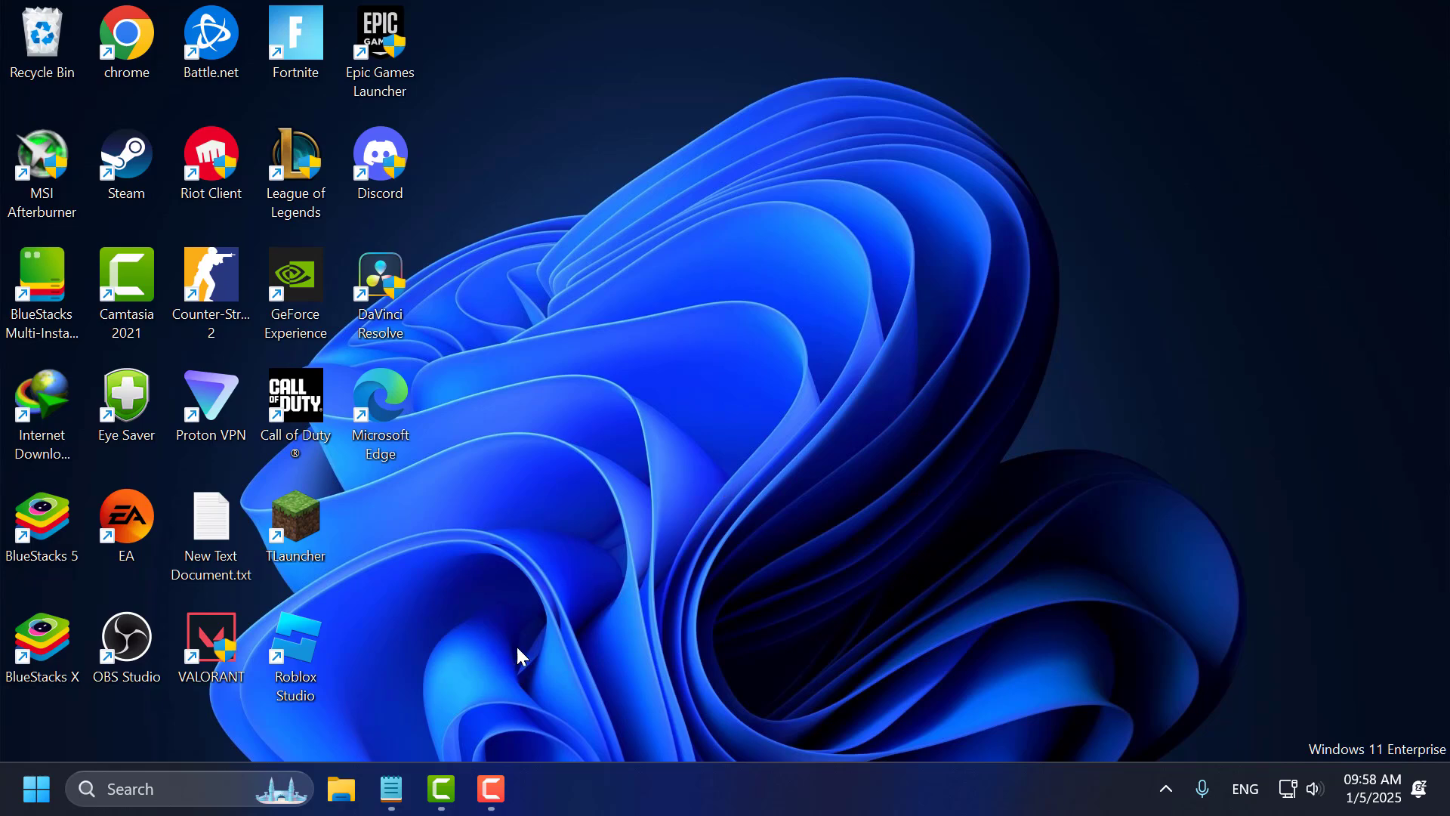
Open the temporary files folder by running %temp% from the Run dialog
click(197, 790)
text(run)
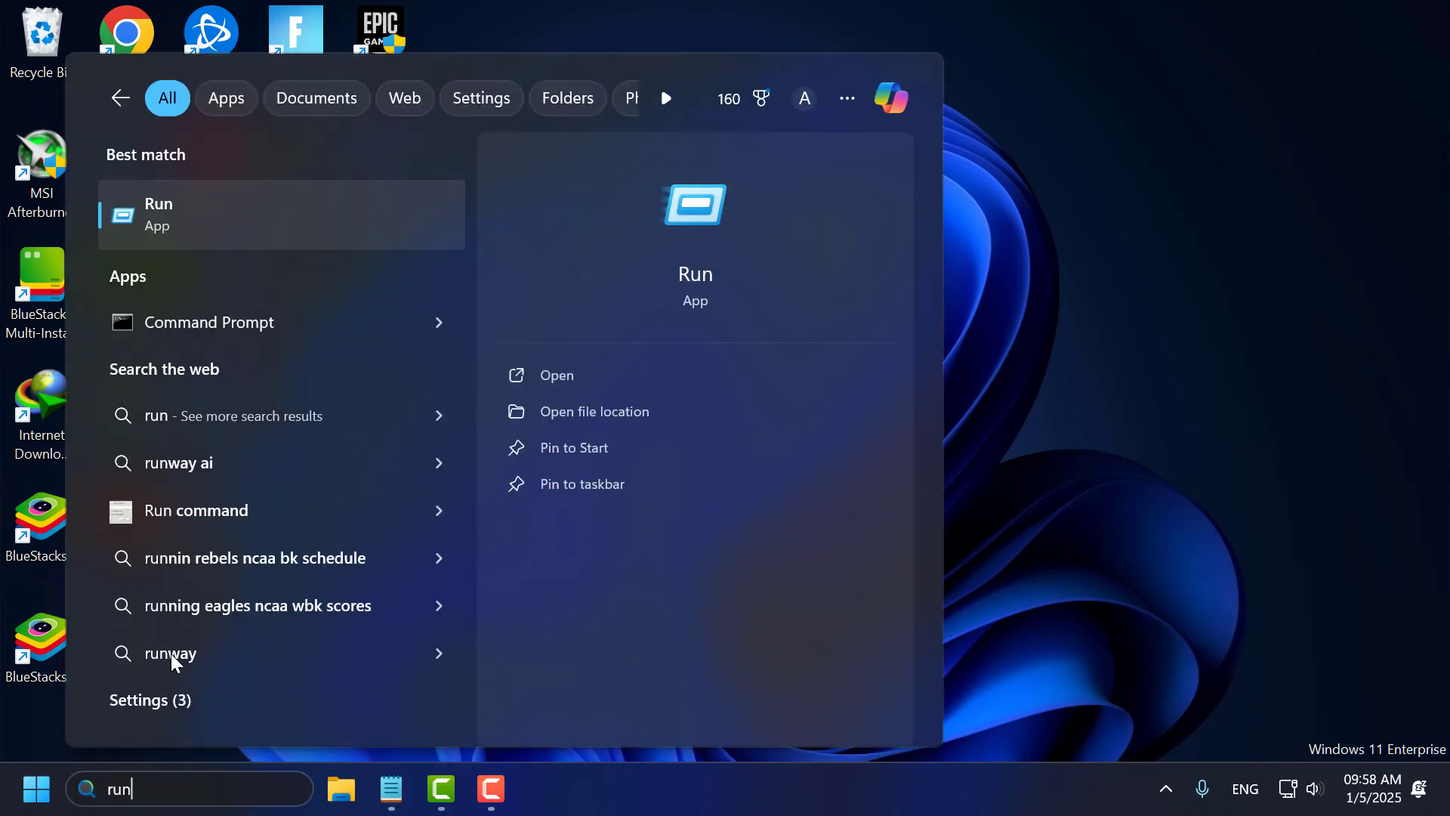
click(209, 225)
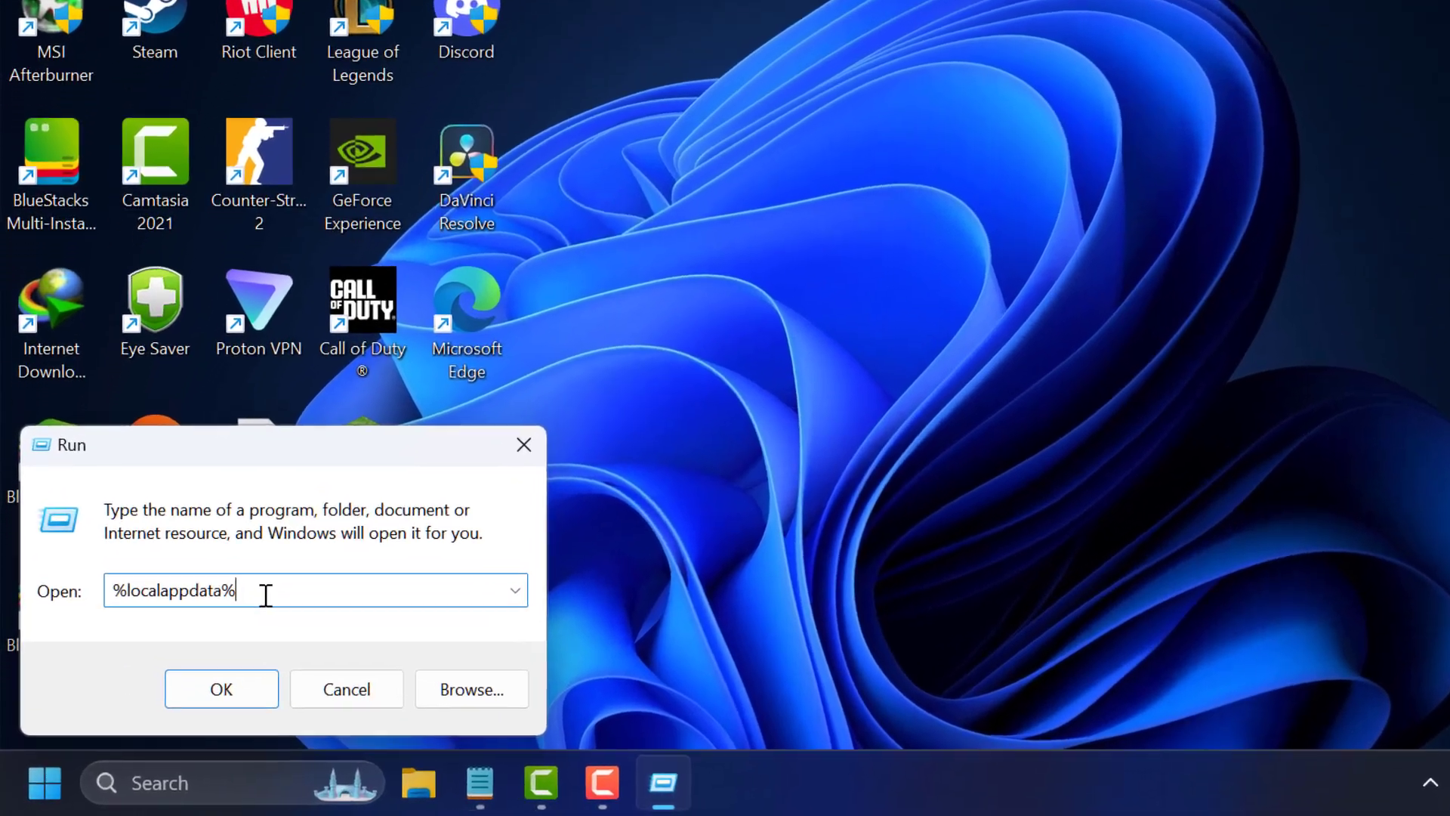
drag(220, 630, 74, 630)
drag(253, 589, 78, 583)
text(%tem)
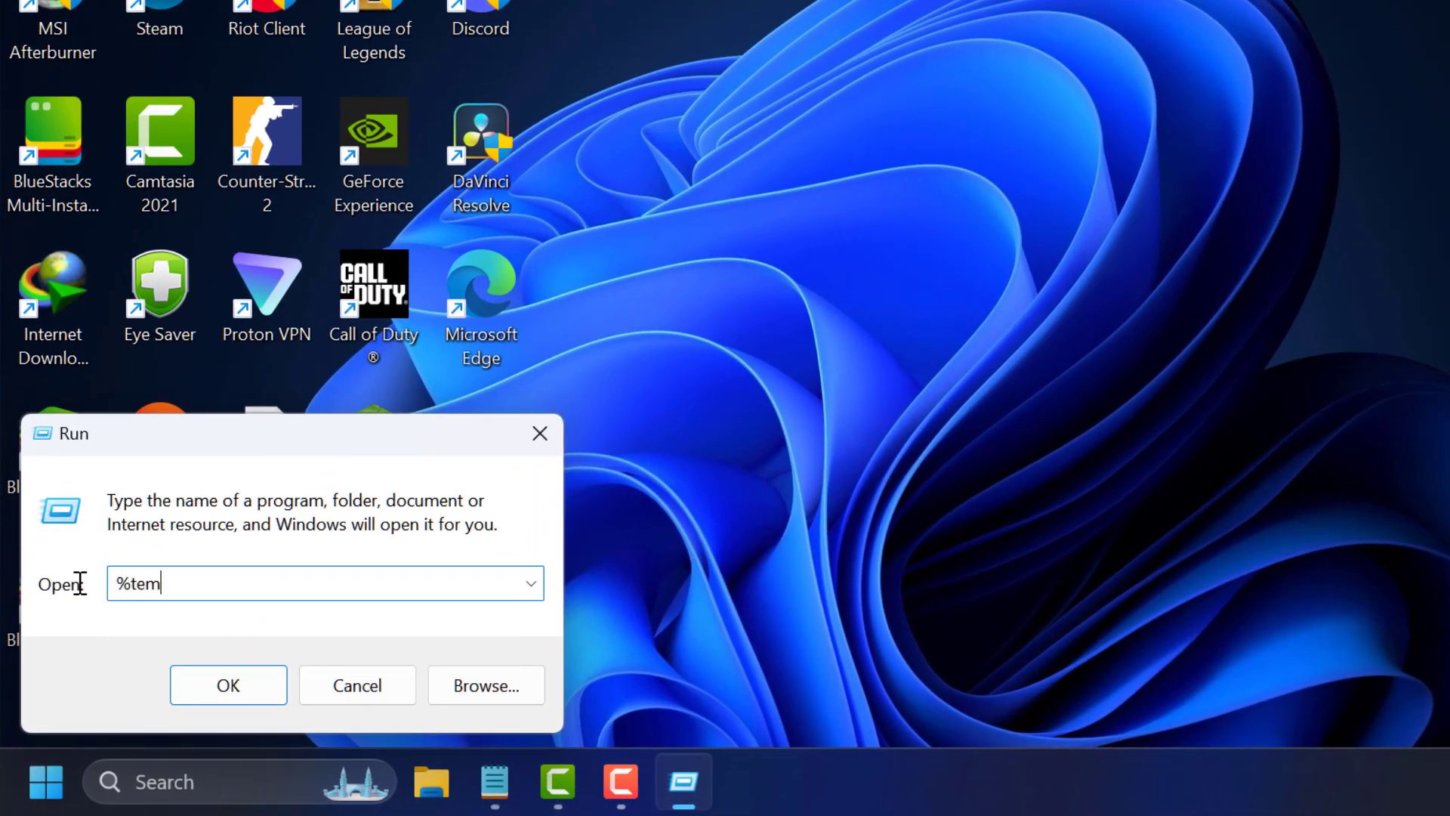
text(p%)
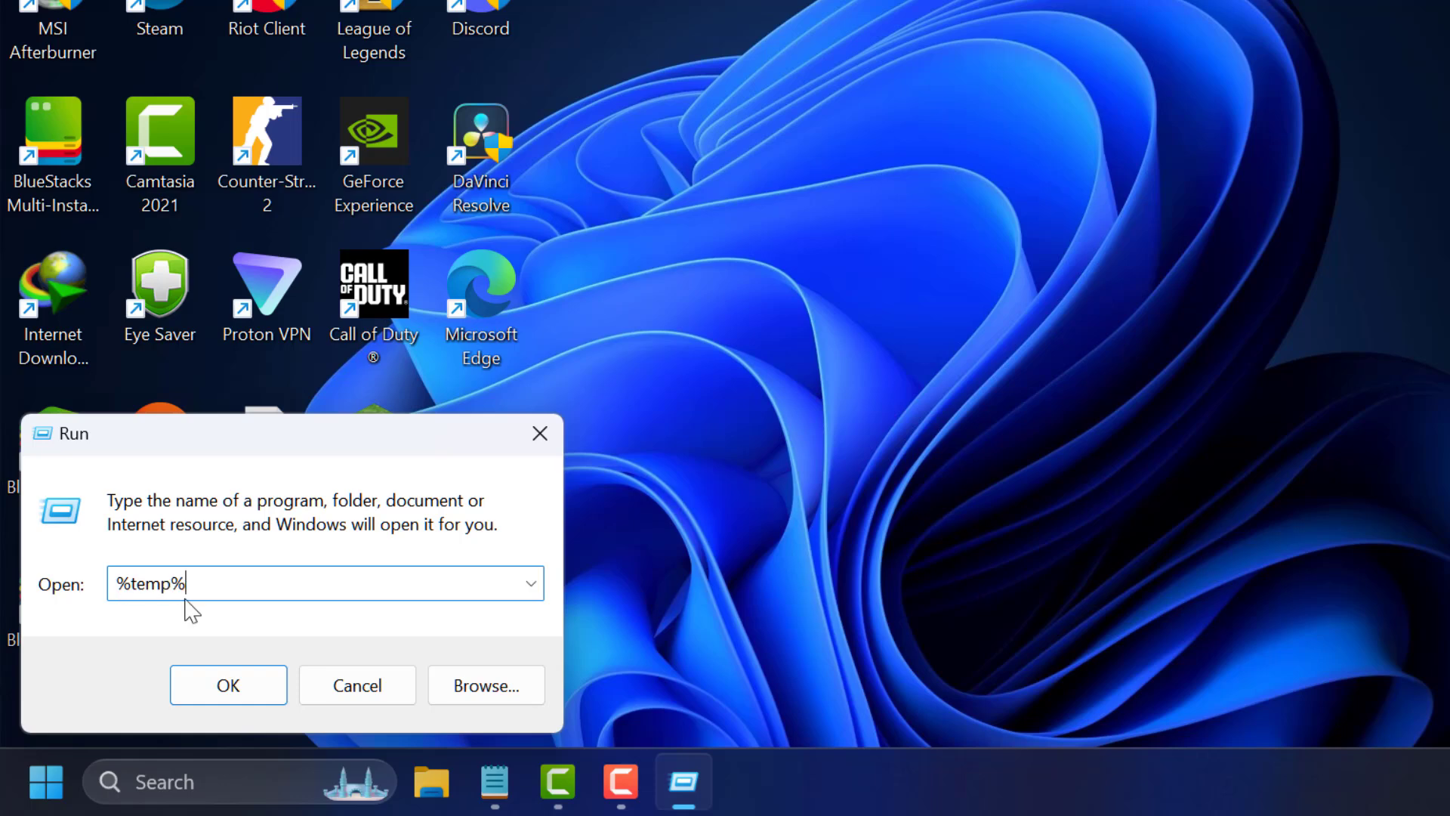
click(251, 684)
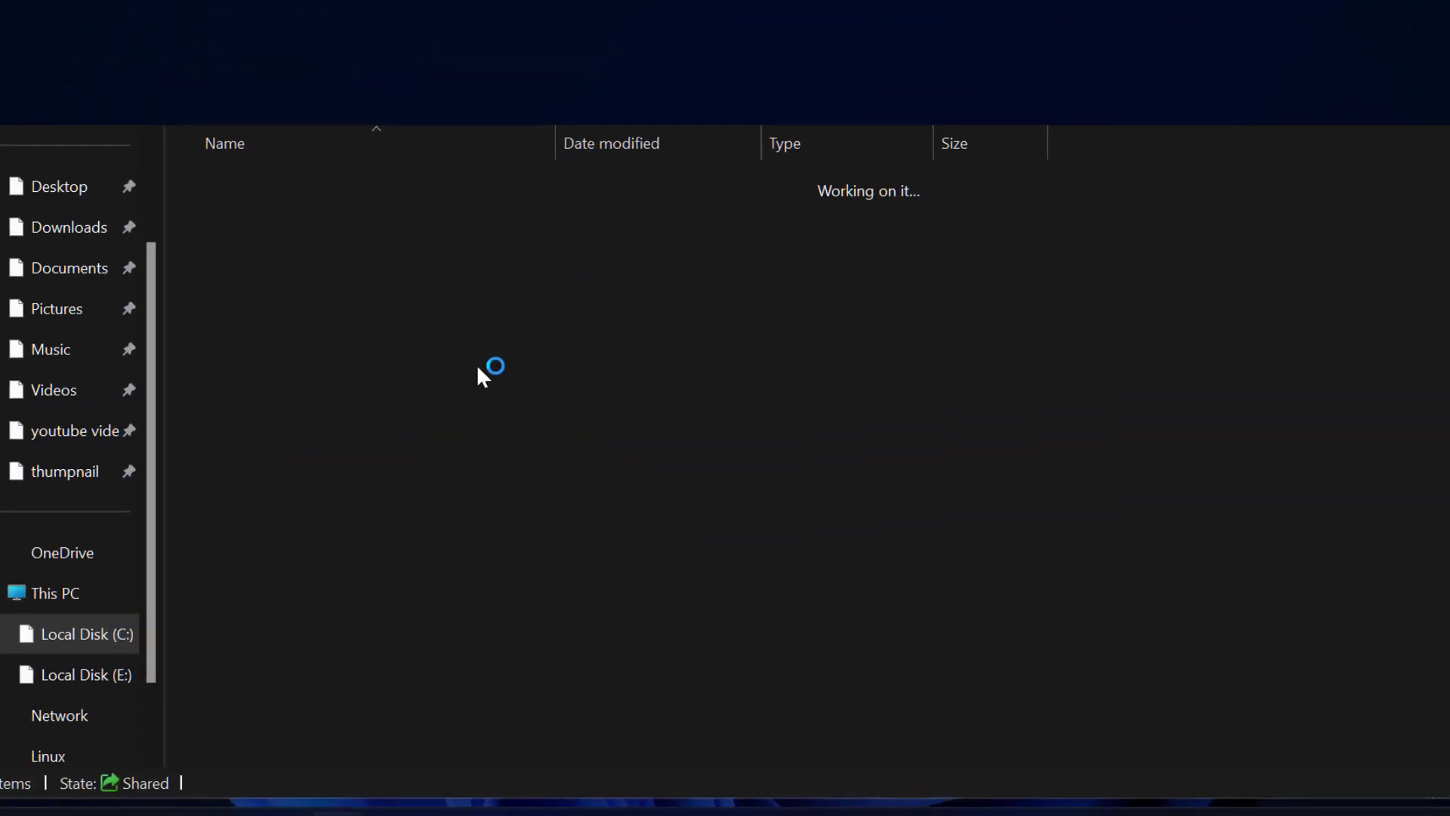
Delete everything in the Temp folder, continuing with administrator permission and skipping items in use, and close the folder window
click(402, 298)
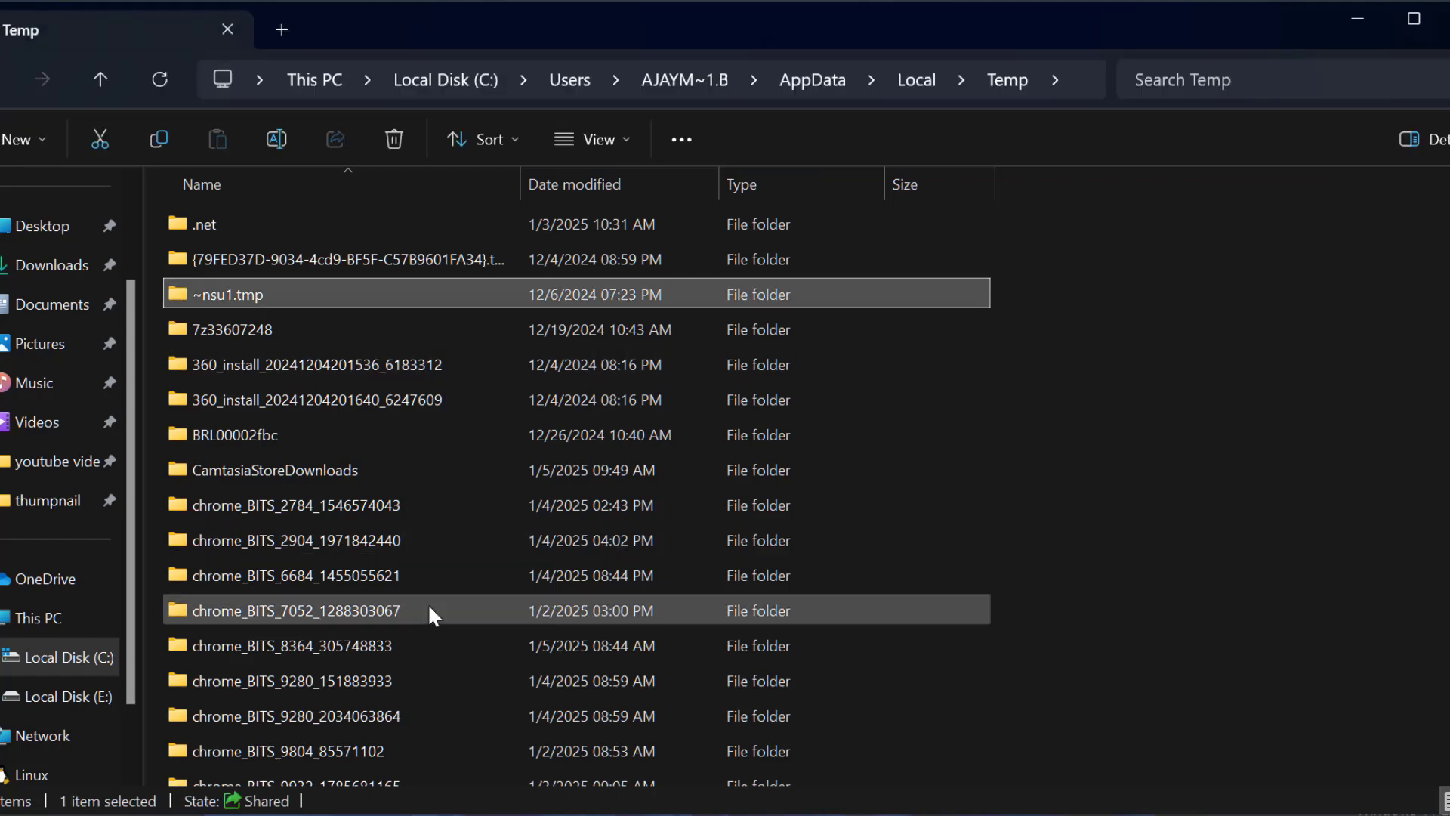
key(ctrl+a)
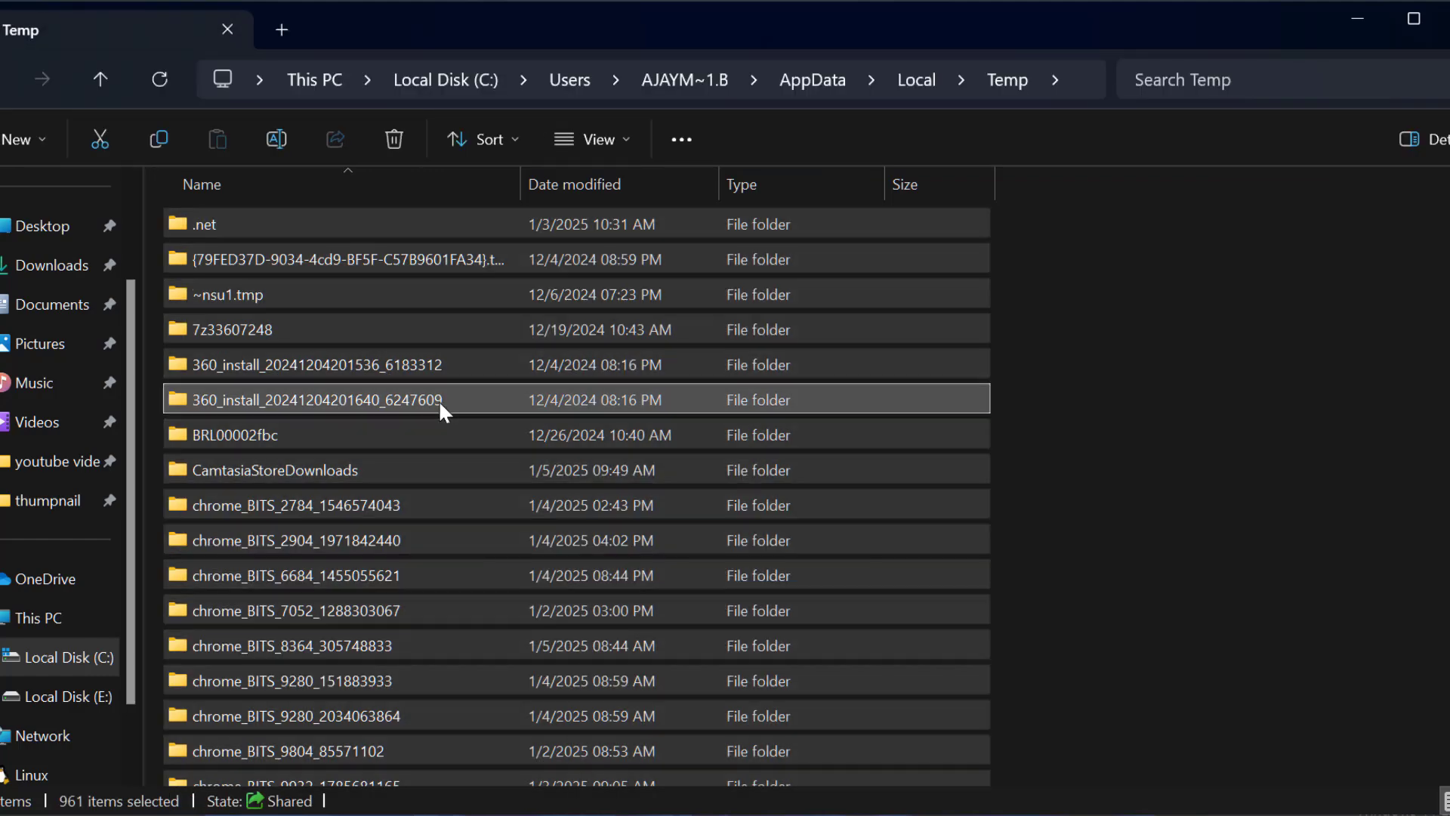
right_click(438, 400)
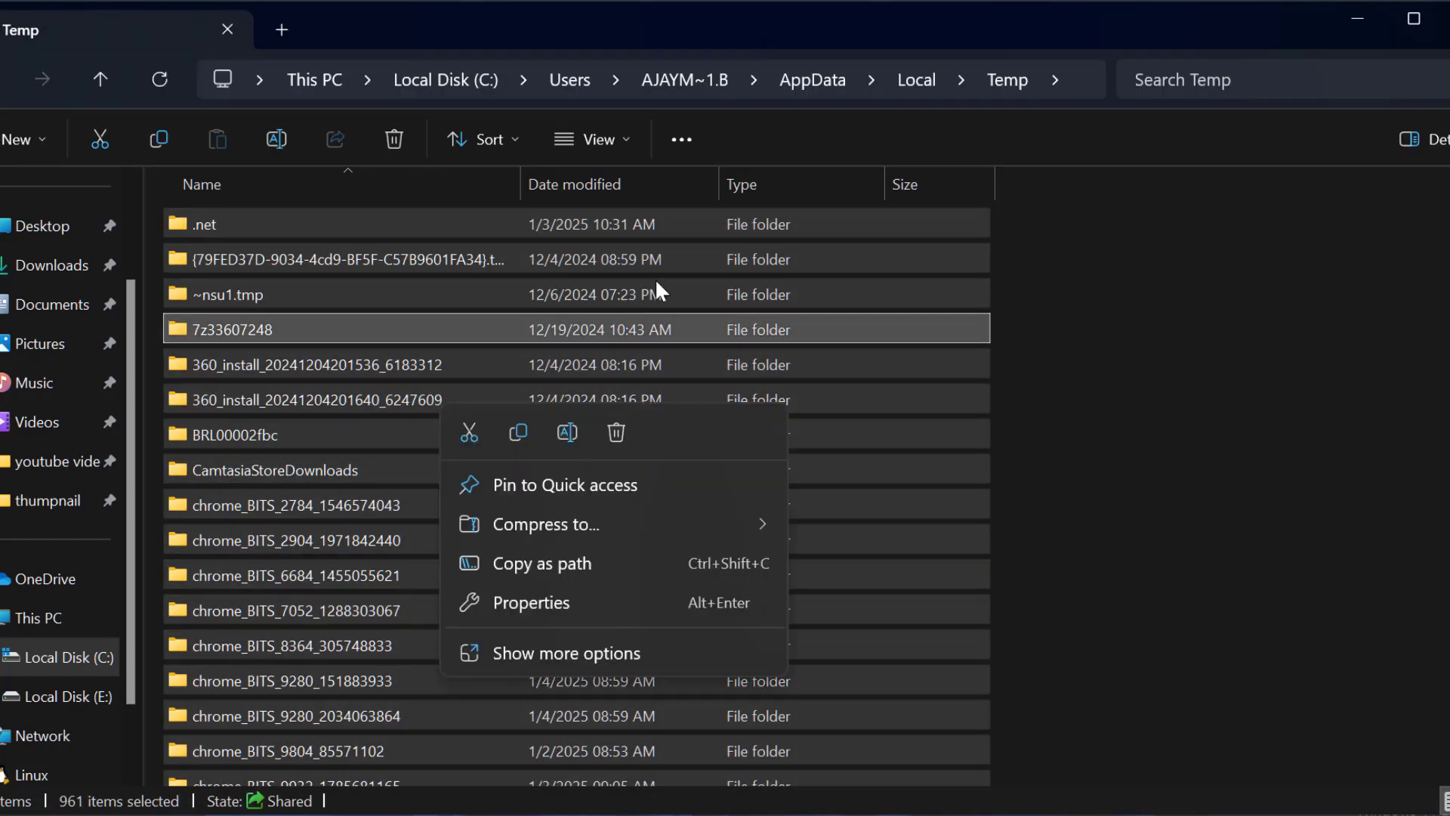
click(621, 427)
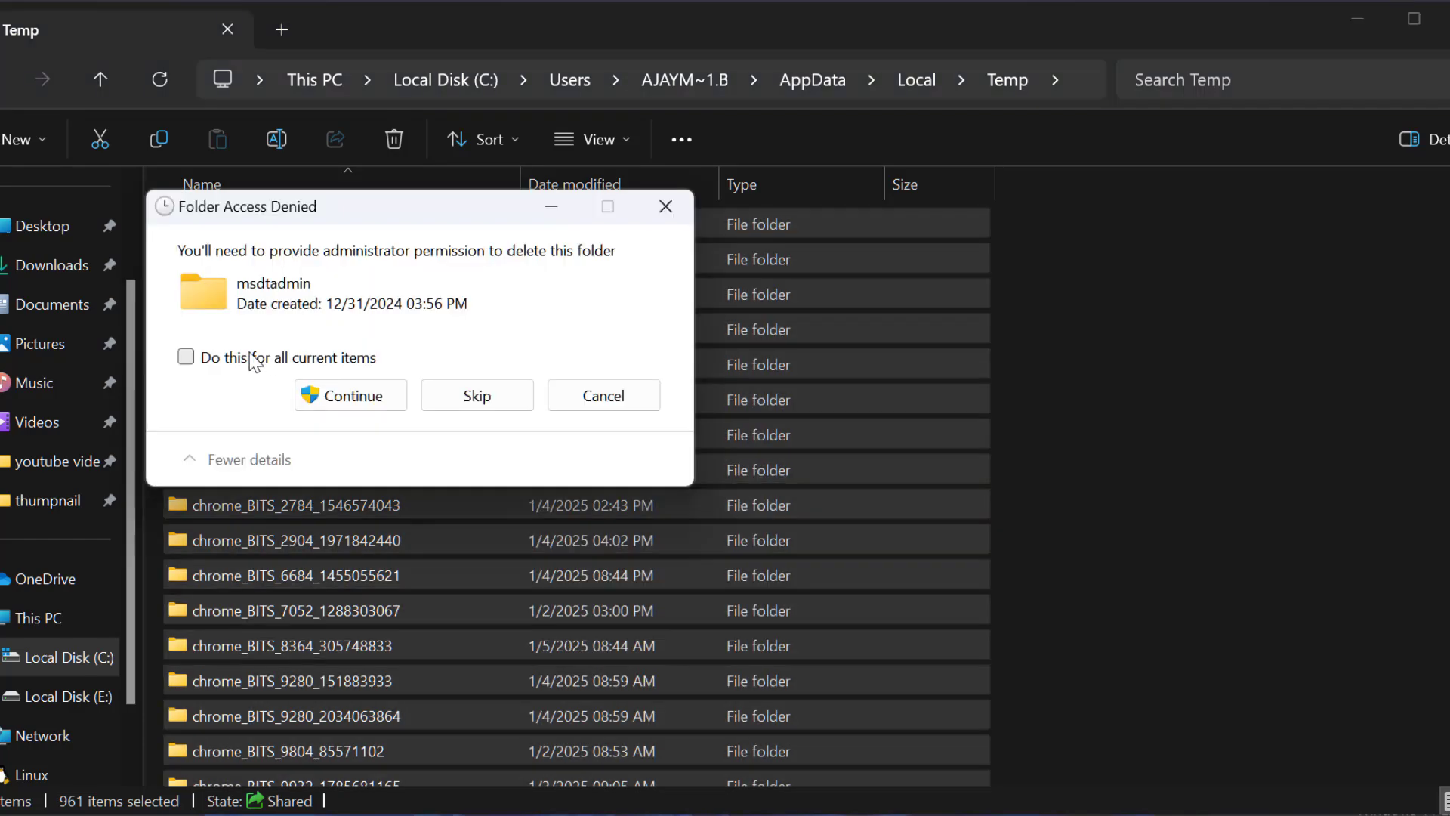
click(254, 360)
click(352, 396)
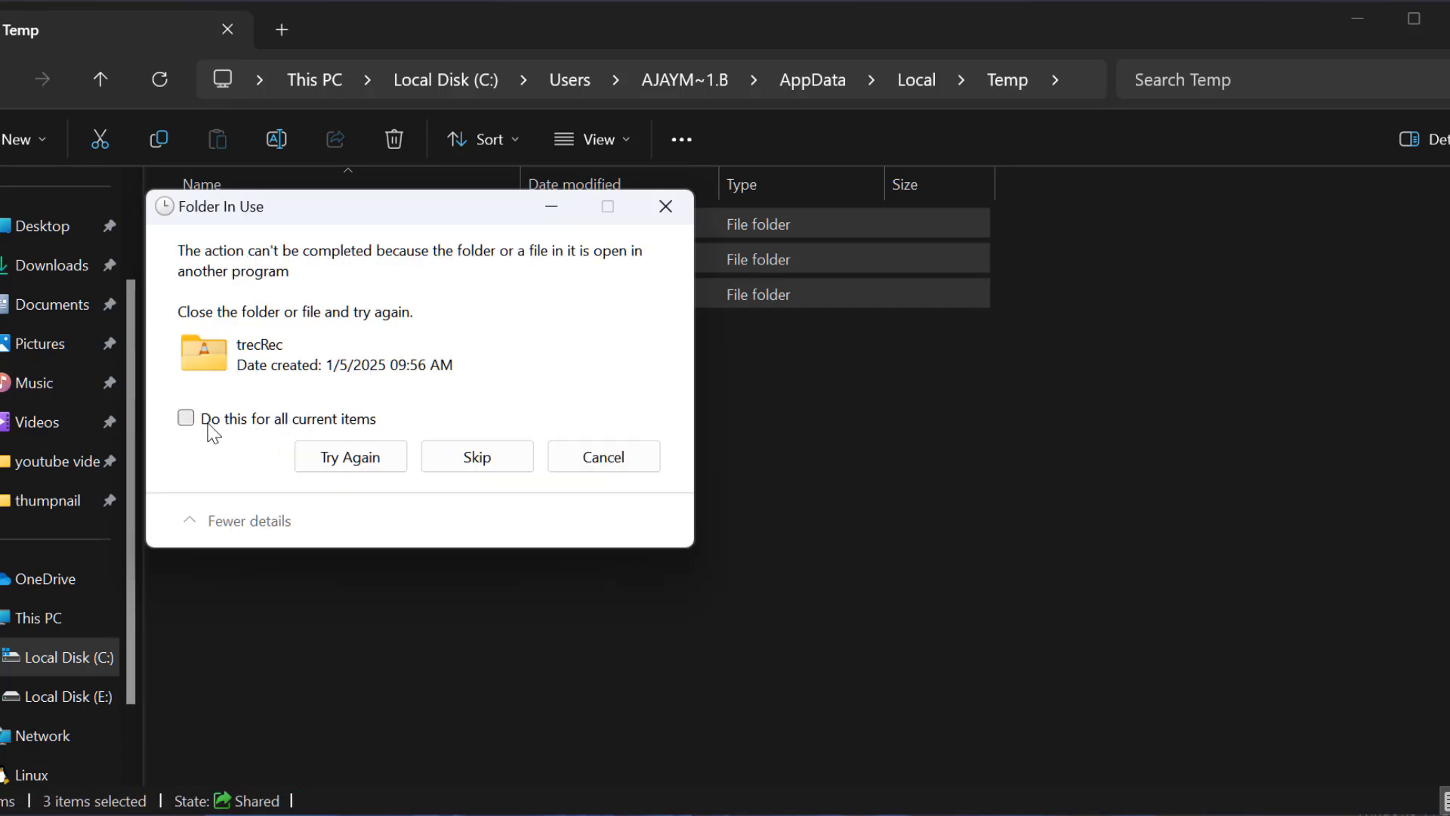
click(501, 458)
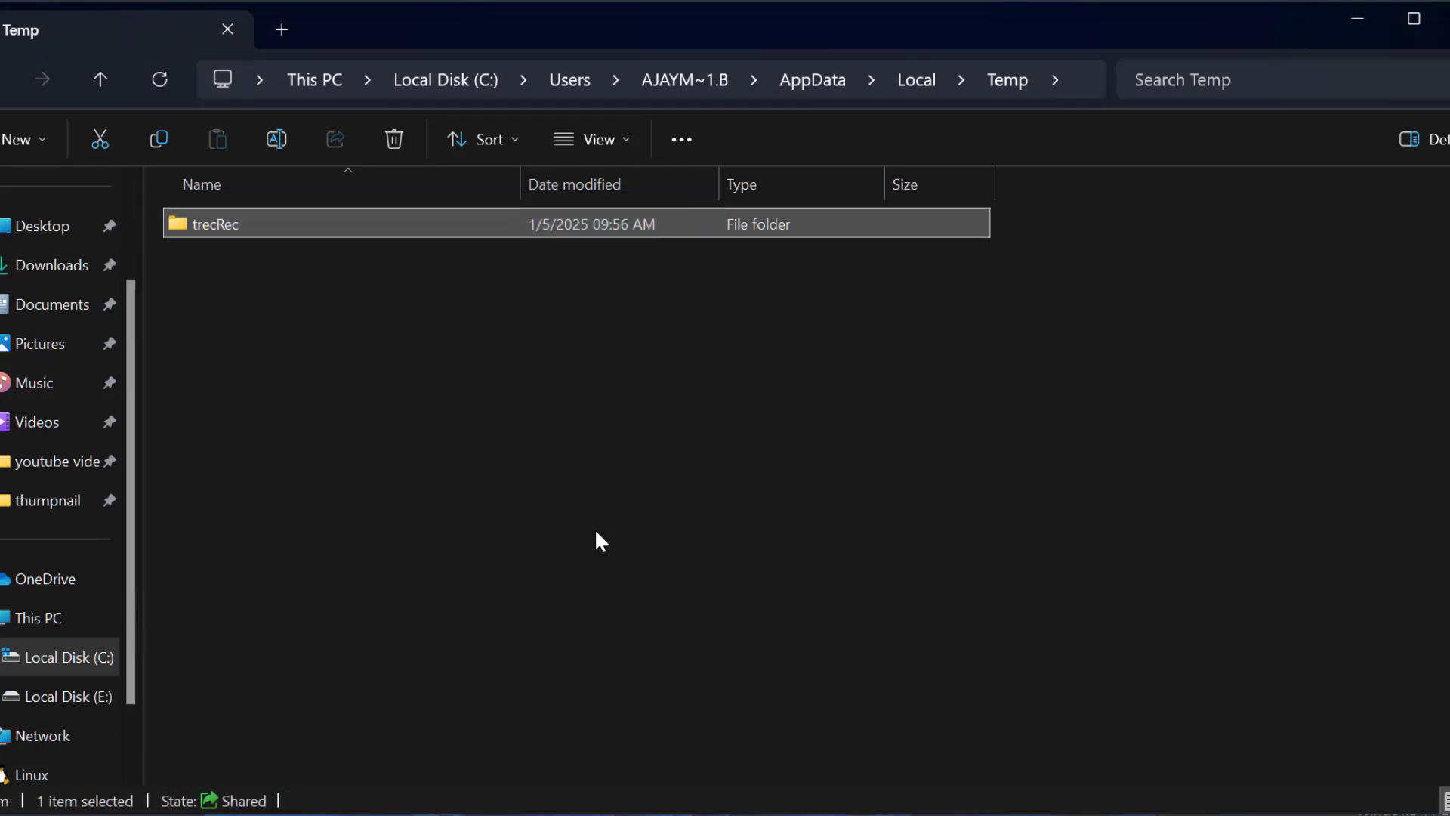
click(1418, 22)
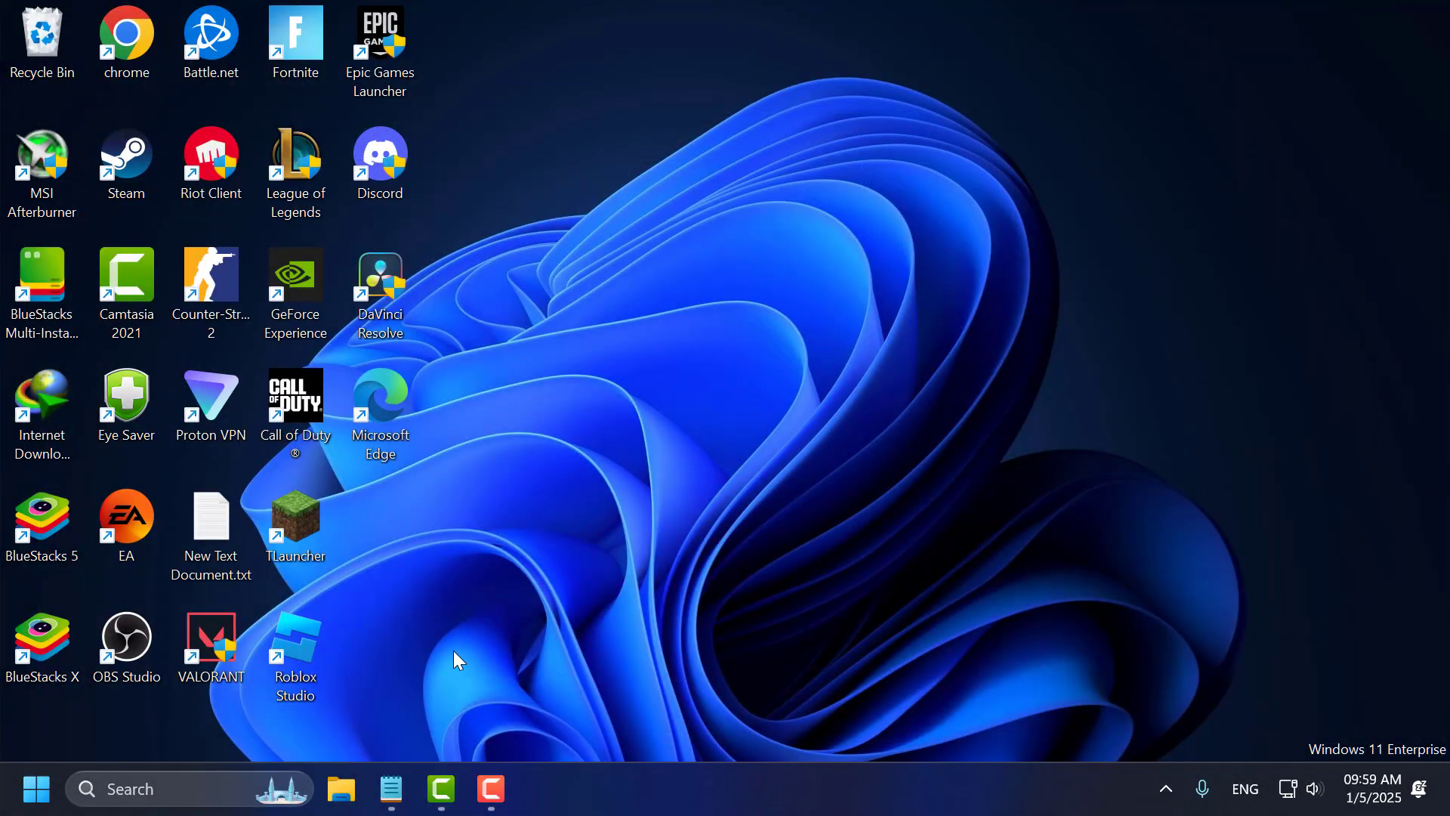
Open the Windows Prefetch folder by running prefetch from the Run dialog, allowing access to the folder
click(215, 778)
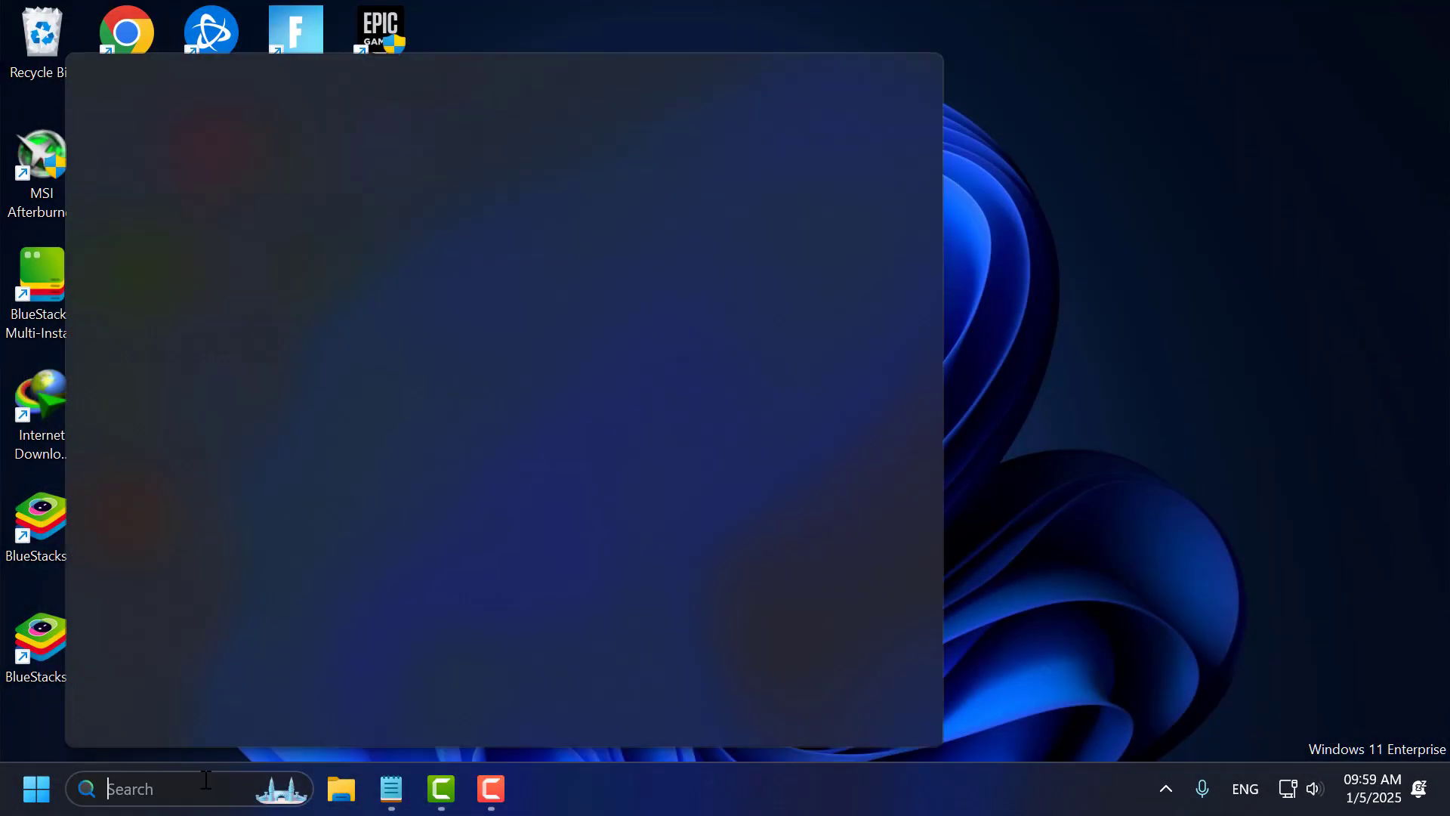
text(run)
click(299, 217)
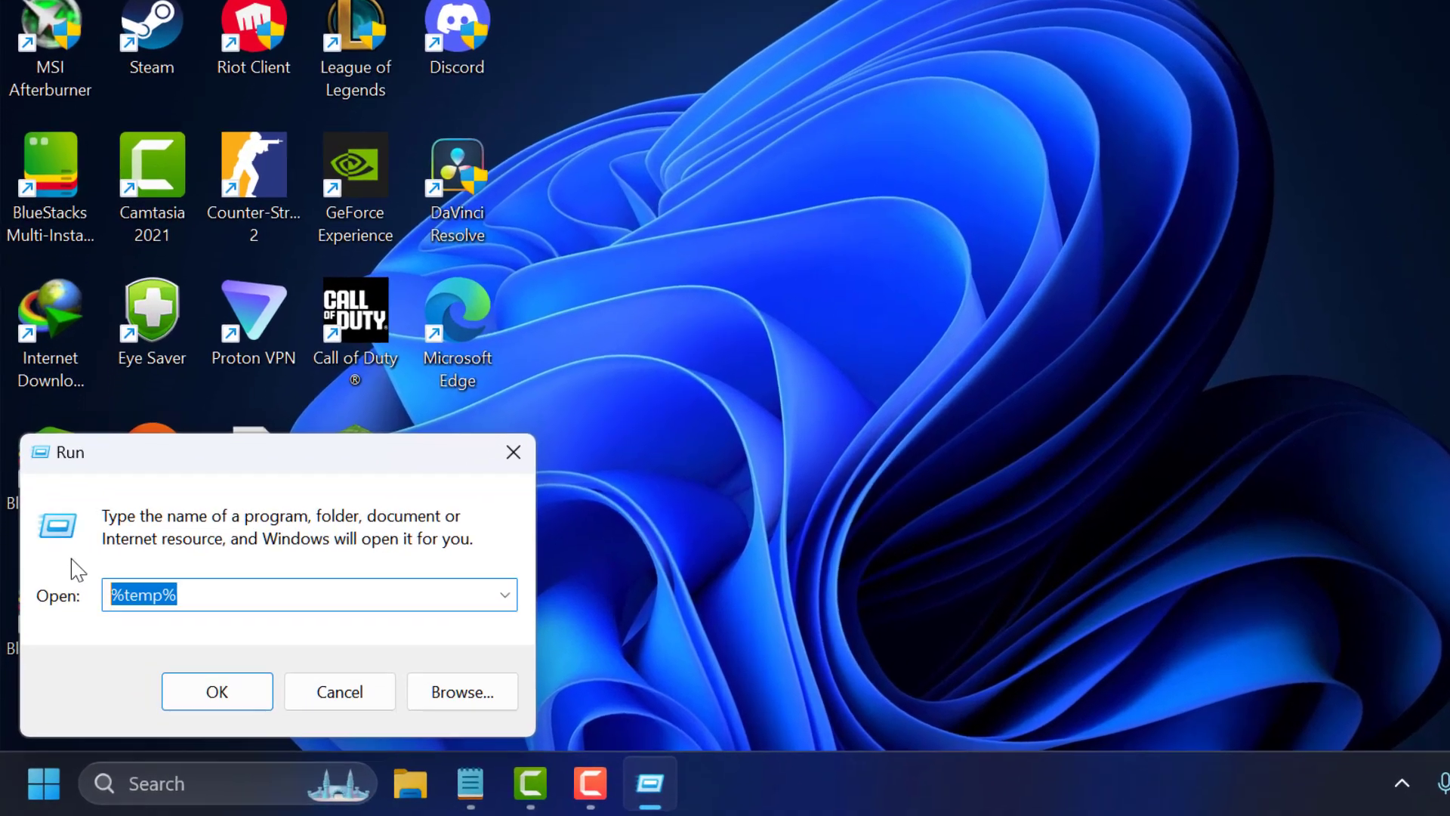
text(p)
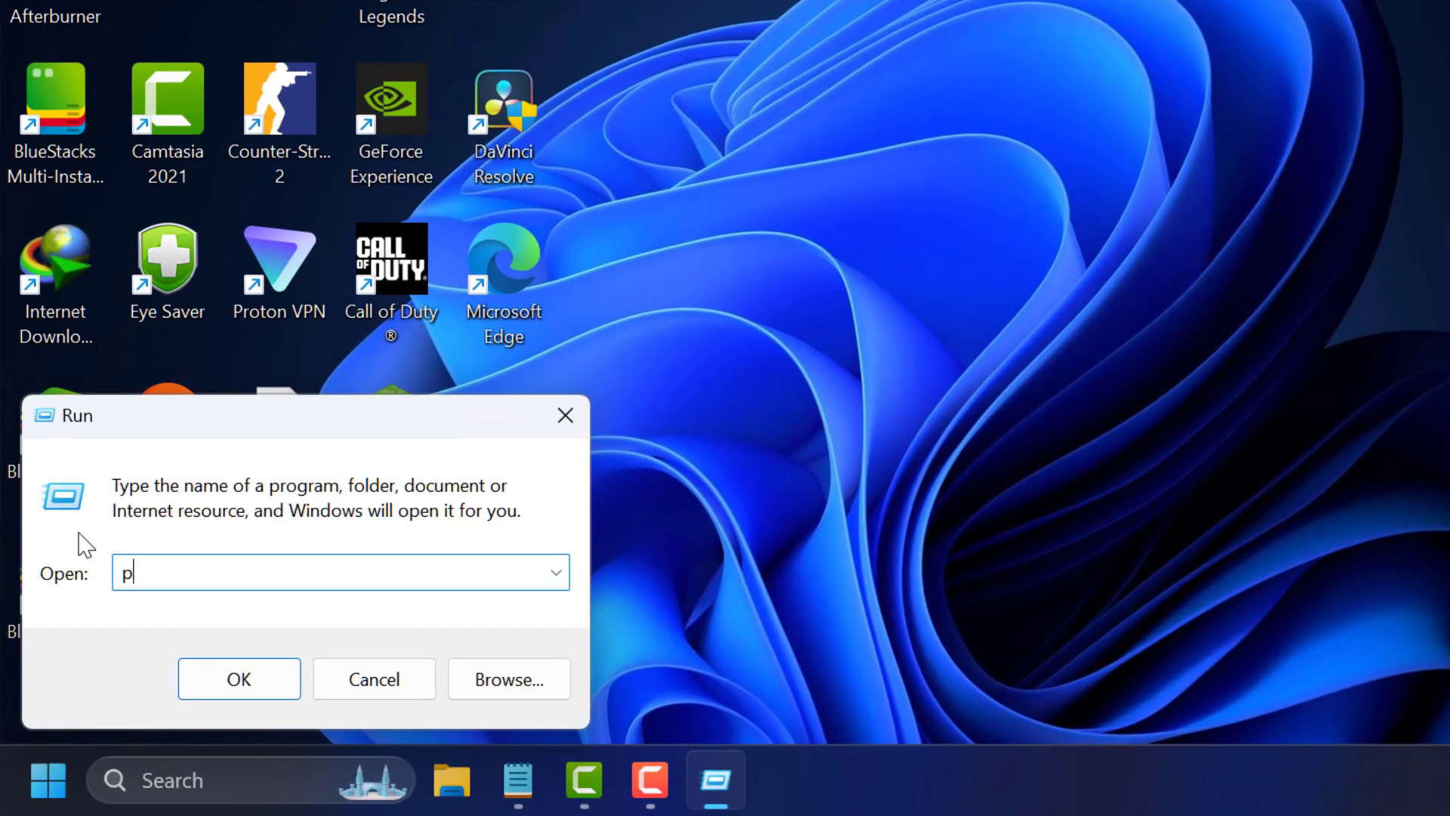
text(re)
click(243, 673)
click(778, 476)
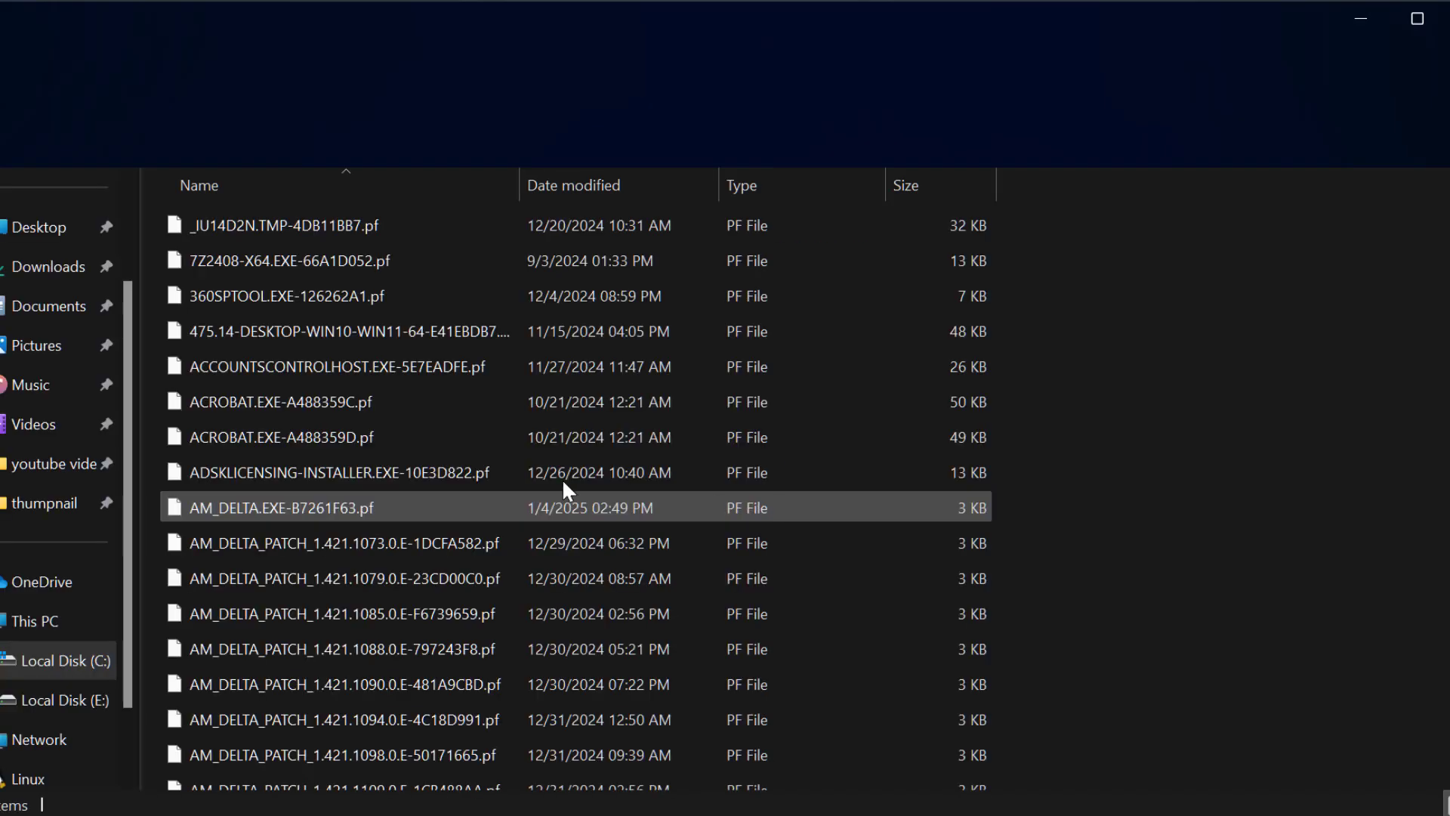
Delete all files in the Prefetch folder and close the folder window
click(476, 484)
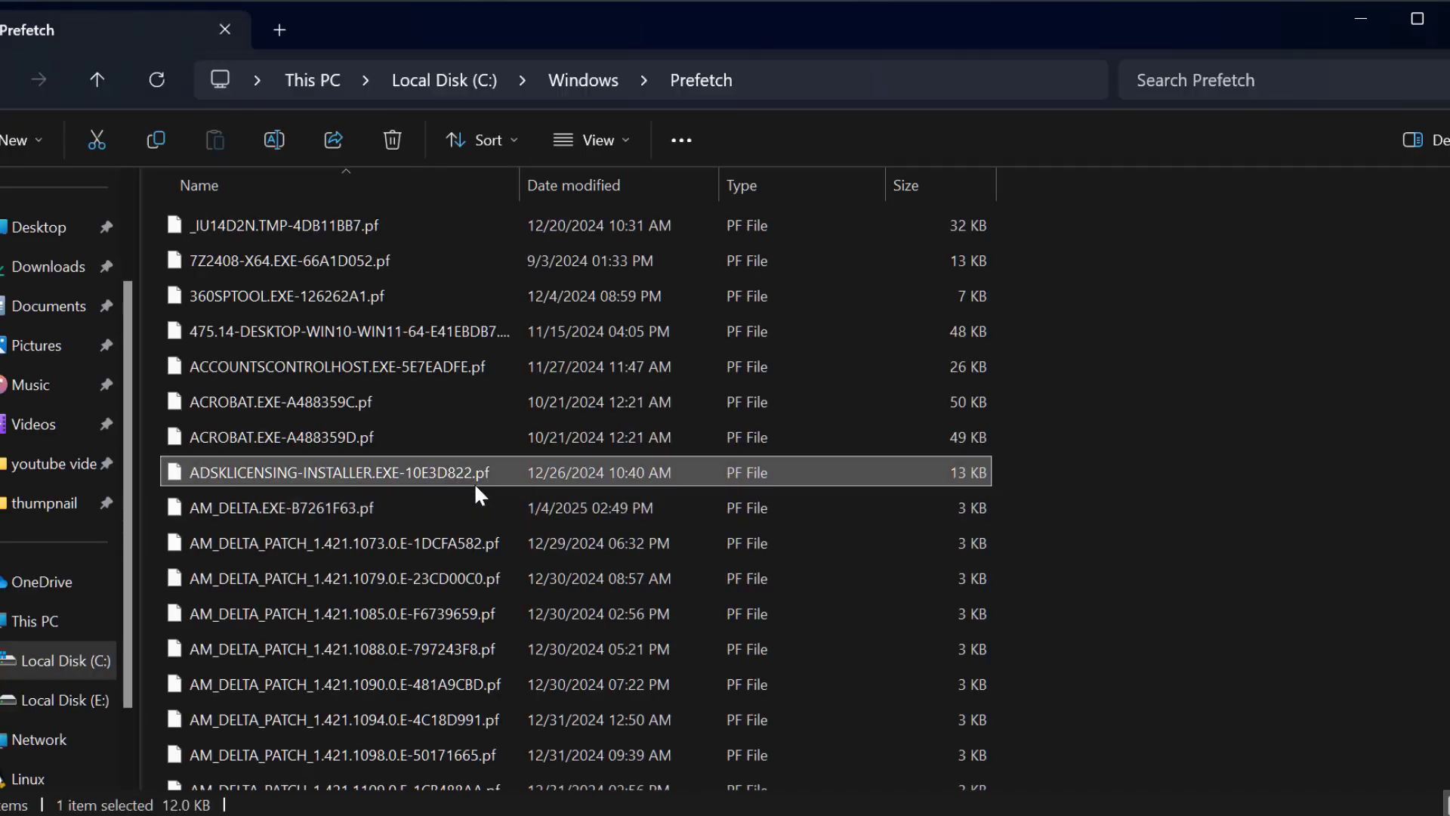
key(ctrl+a)
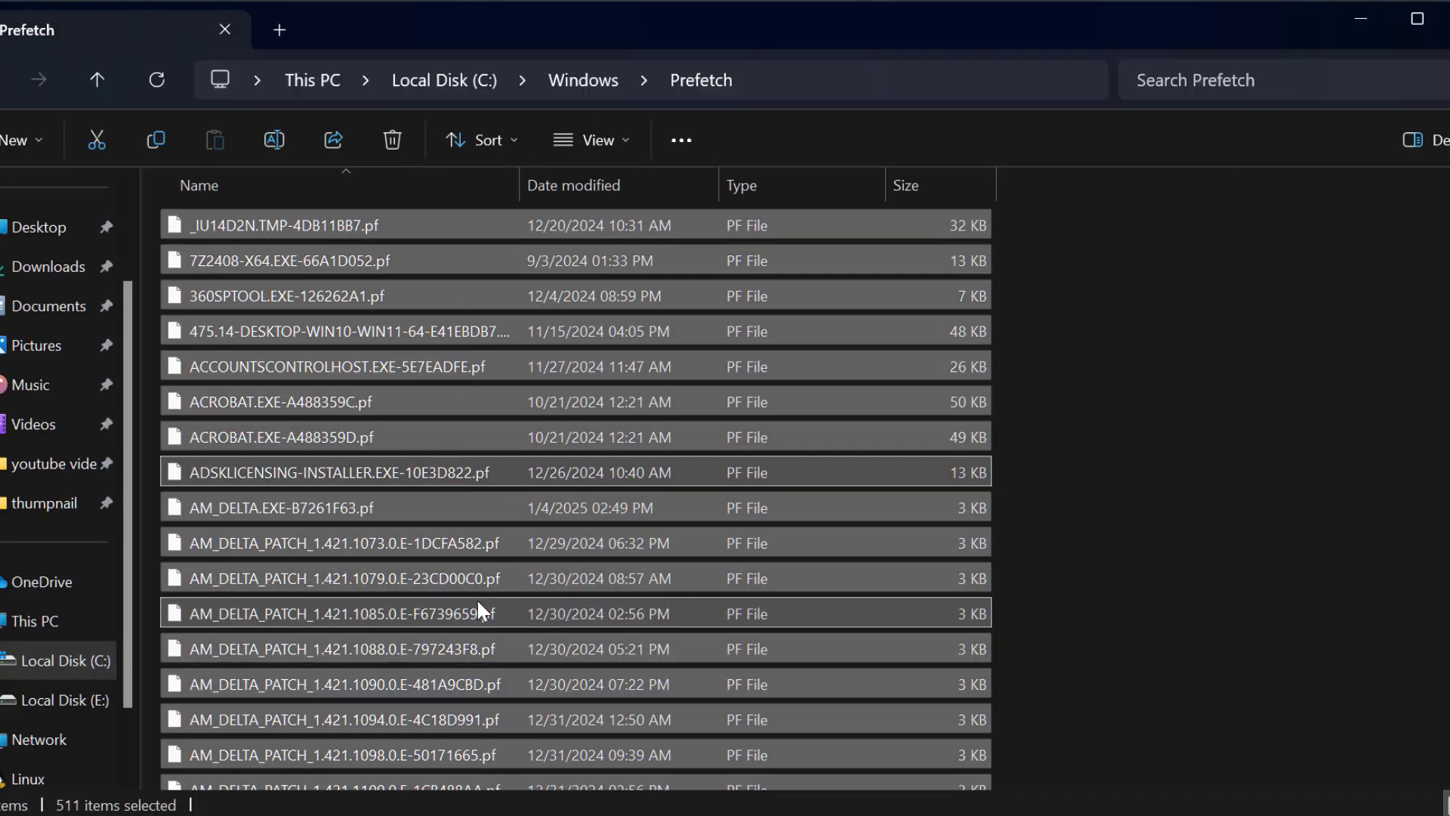
click(382, 476)
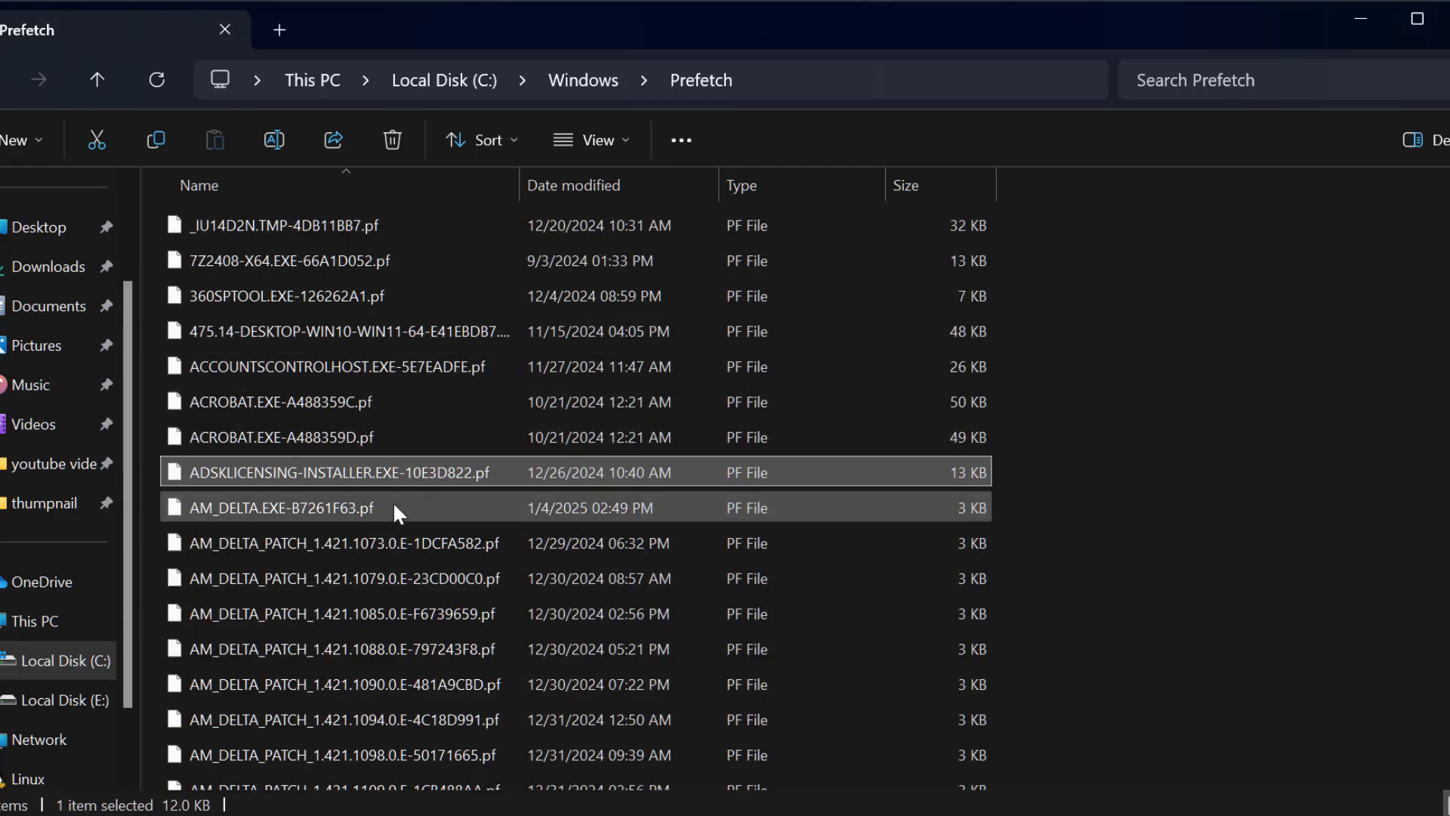
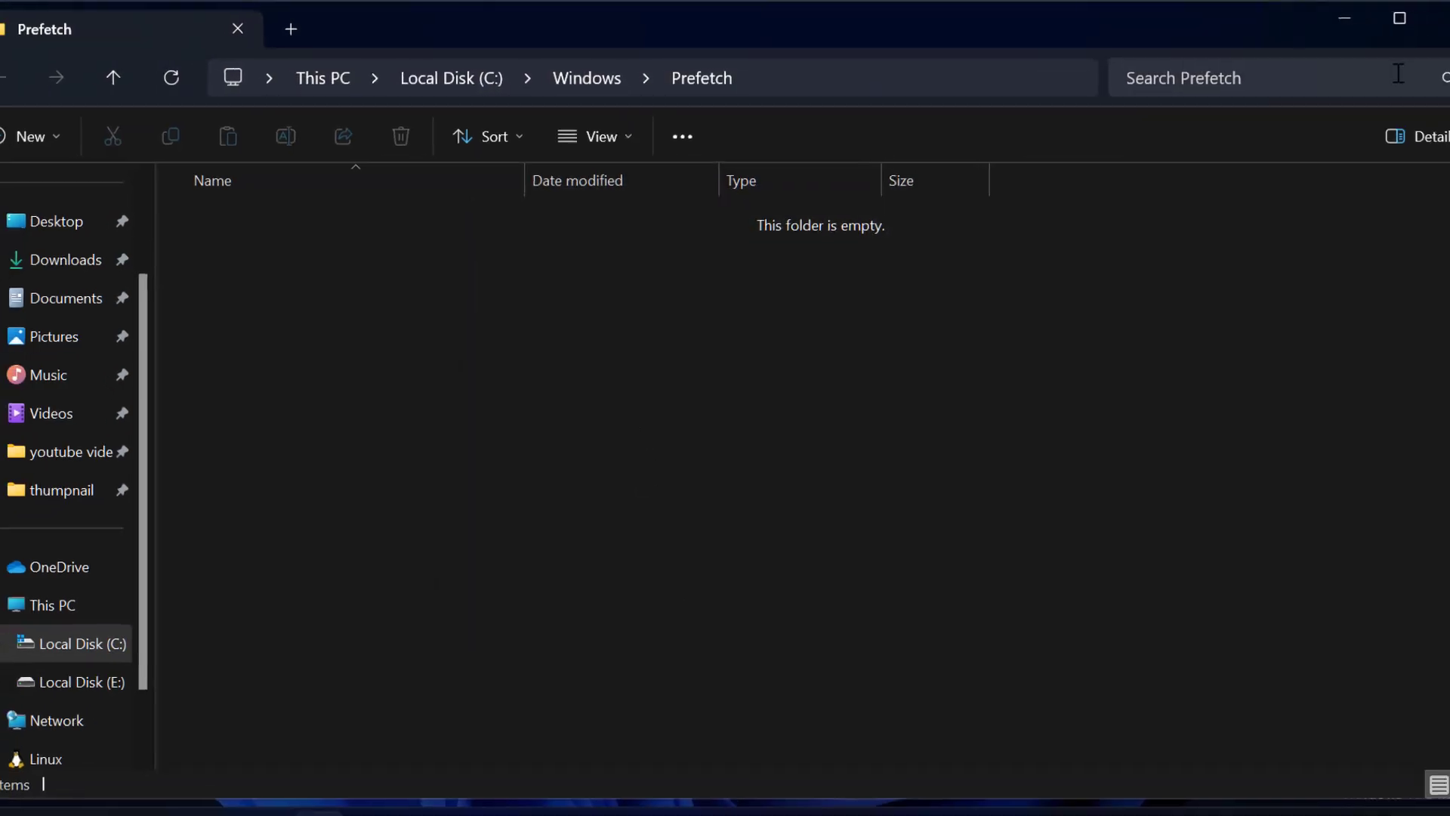
key(alt+F4)
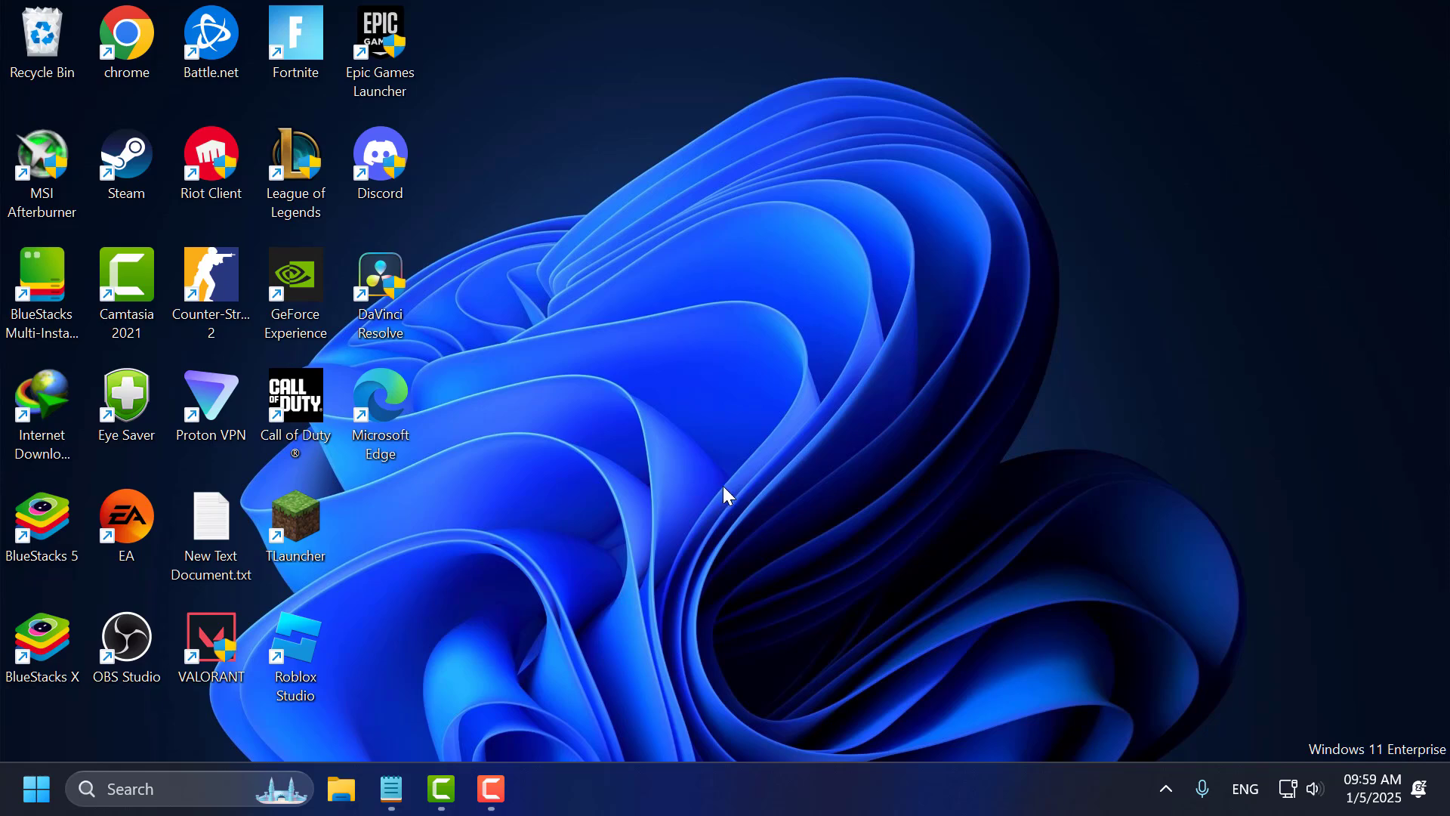
Select Adjust for best performance for the visual effects in the advanced system settings' performance options, and close that dialog
click(207, 782)
text(adva)
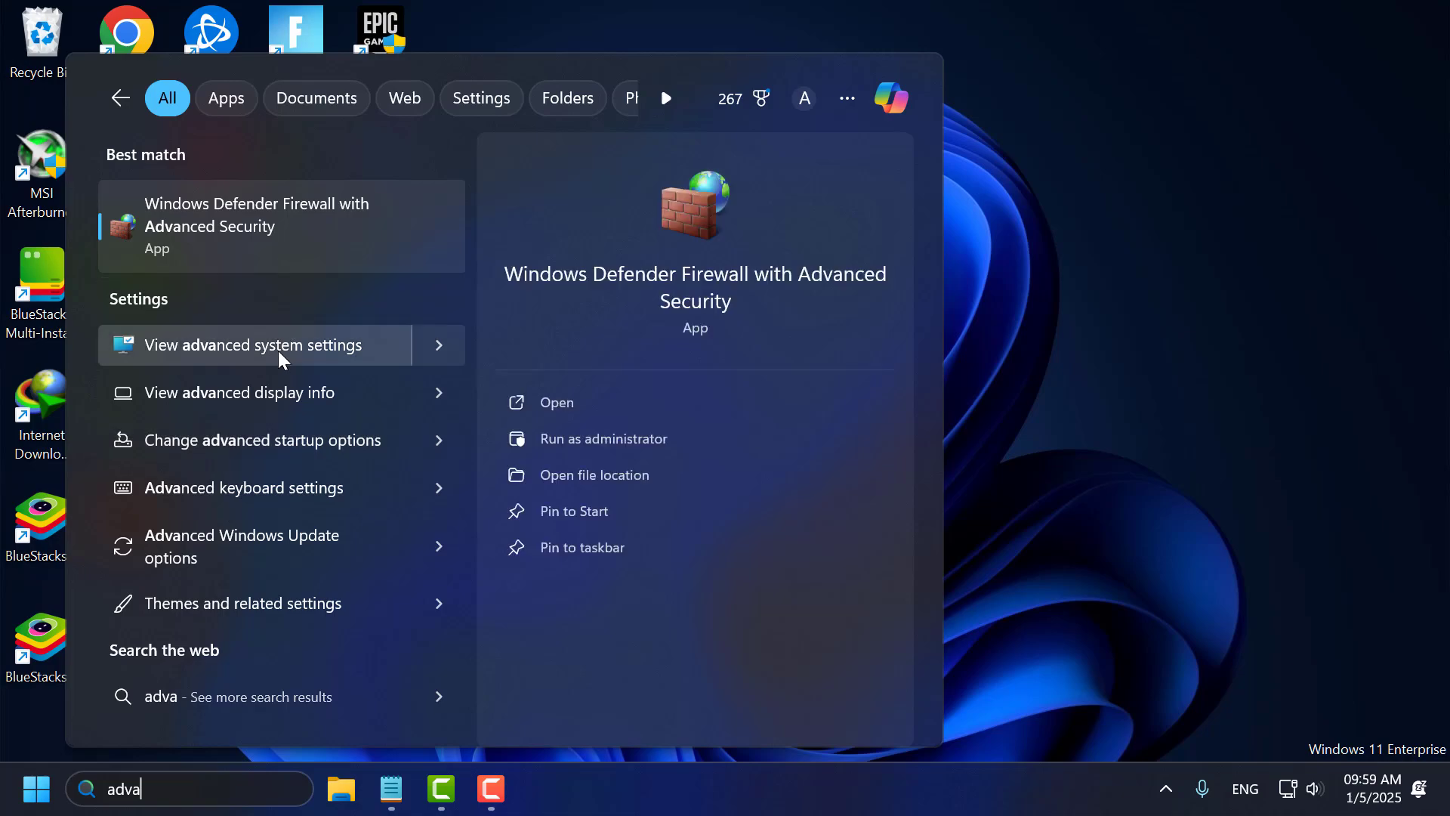
click(278, 347)
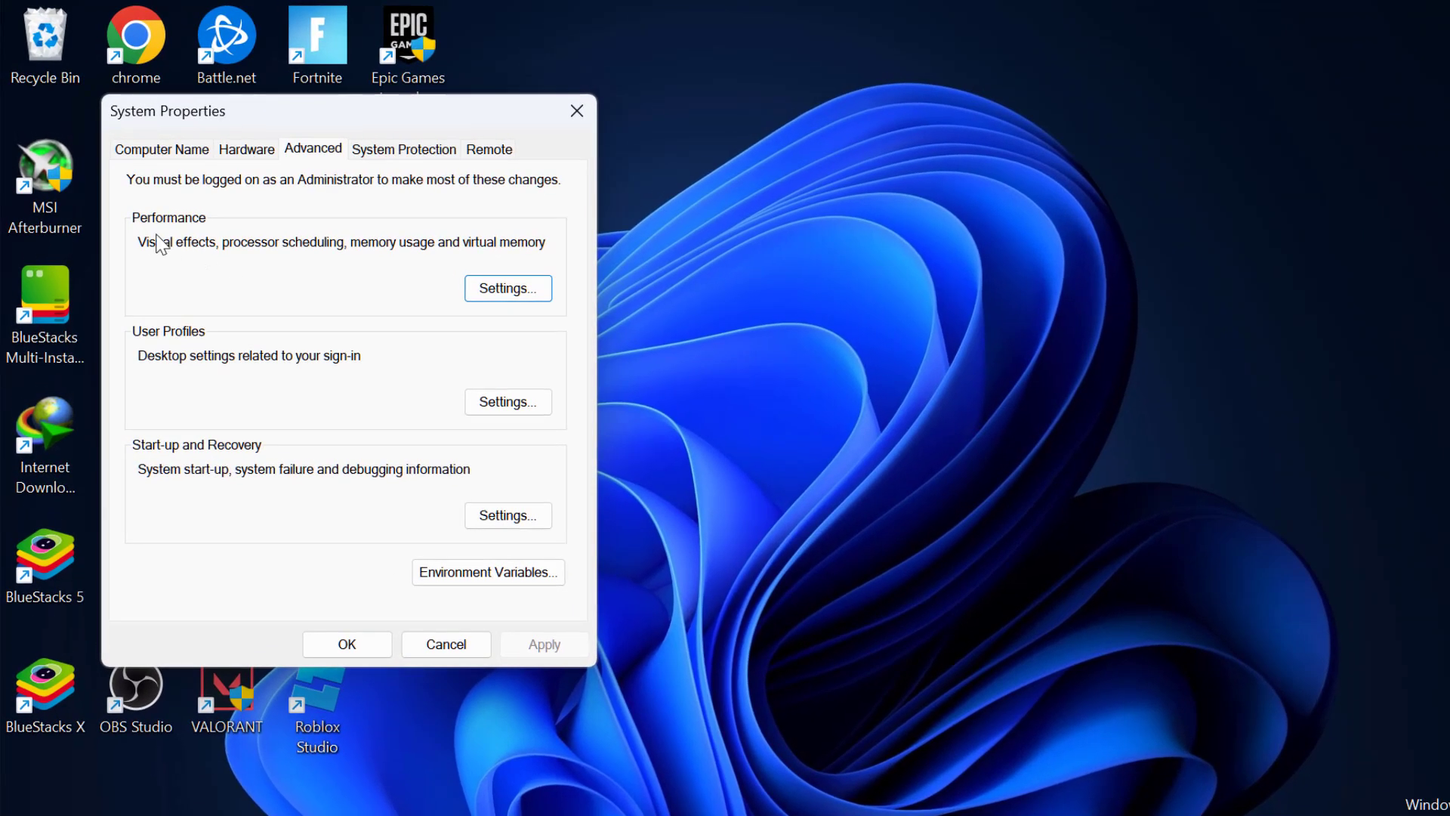
click(492, 290)
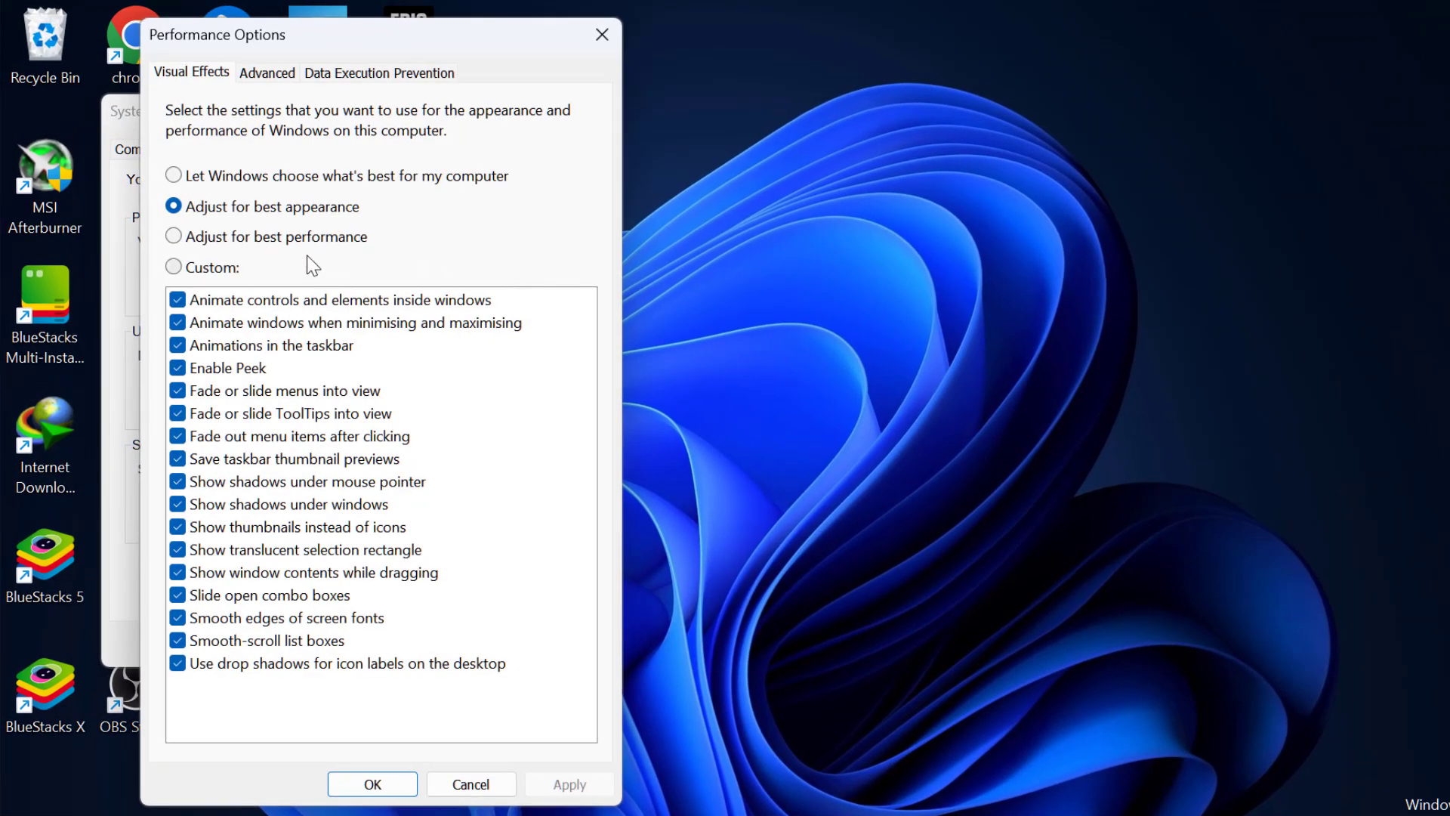
click(283, 236)
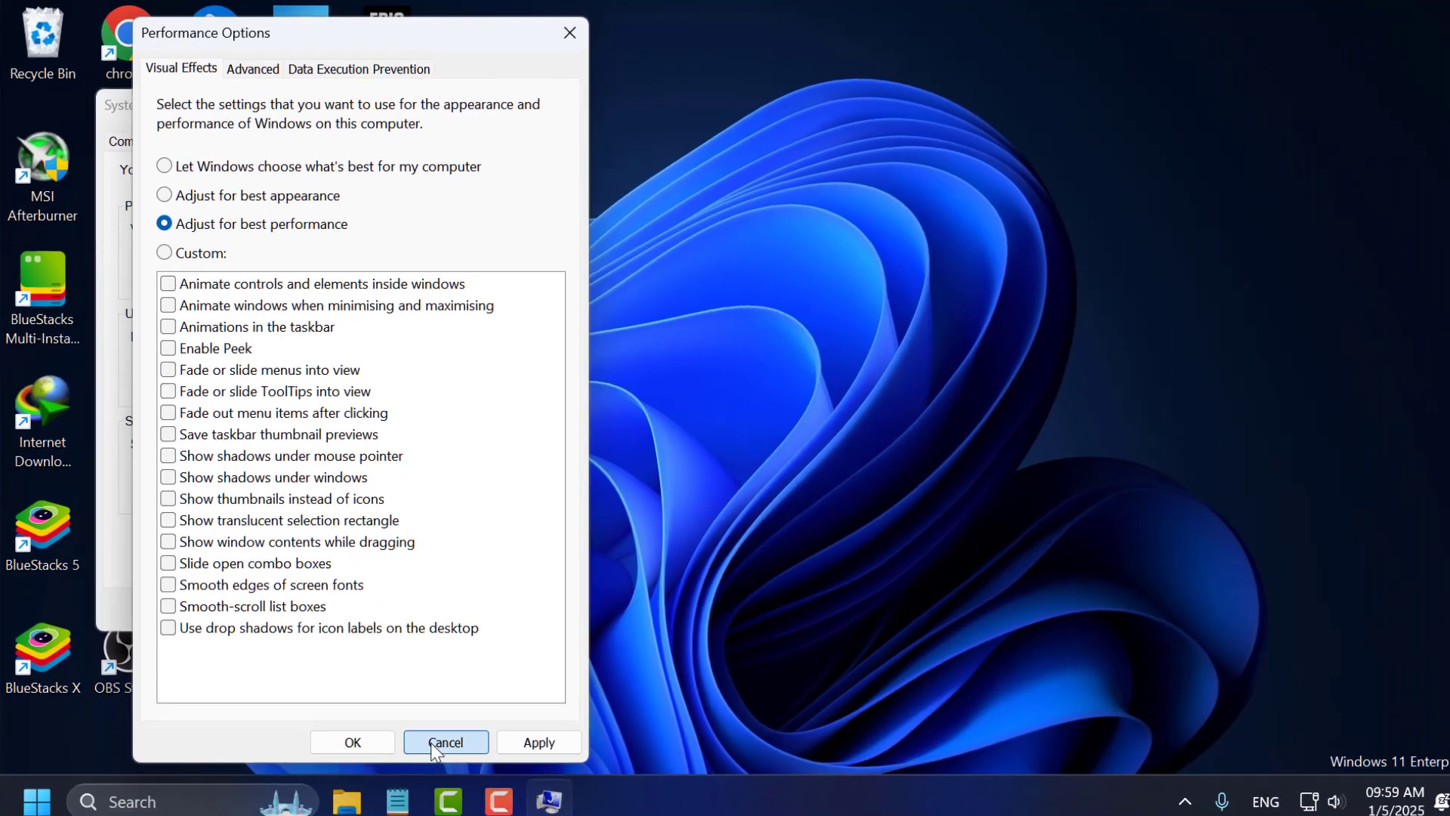
click(373, 785)
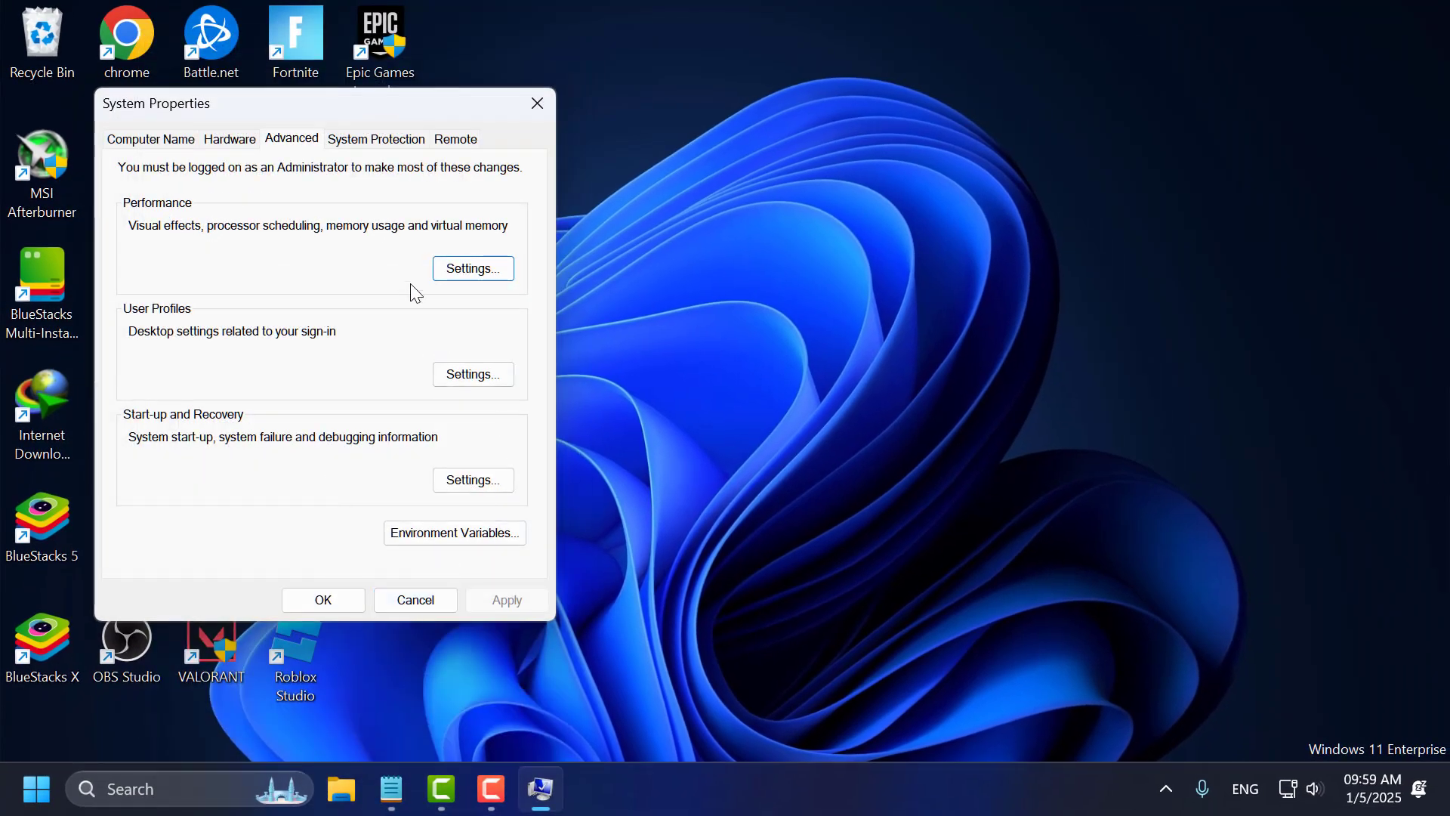
Confirm and close the System Properties dialog, and open the Installed apps settings page
click(351, 600)
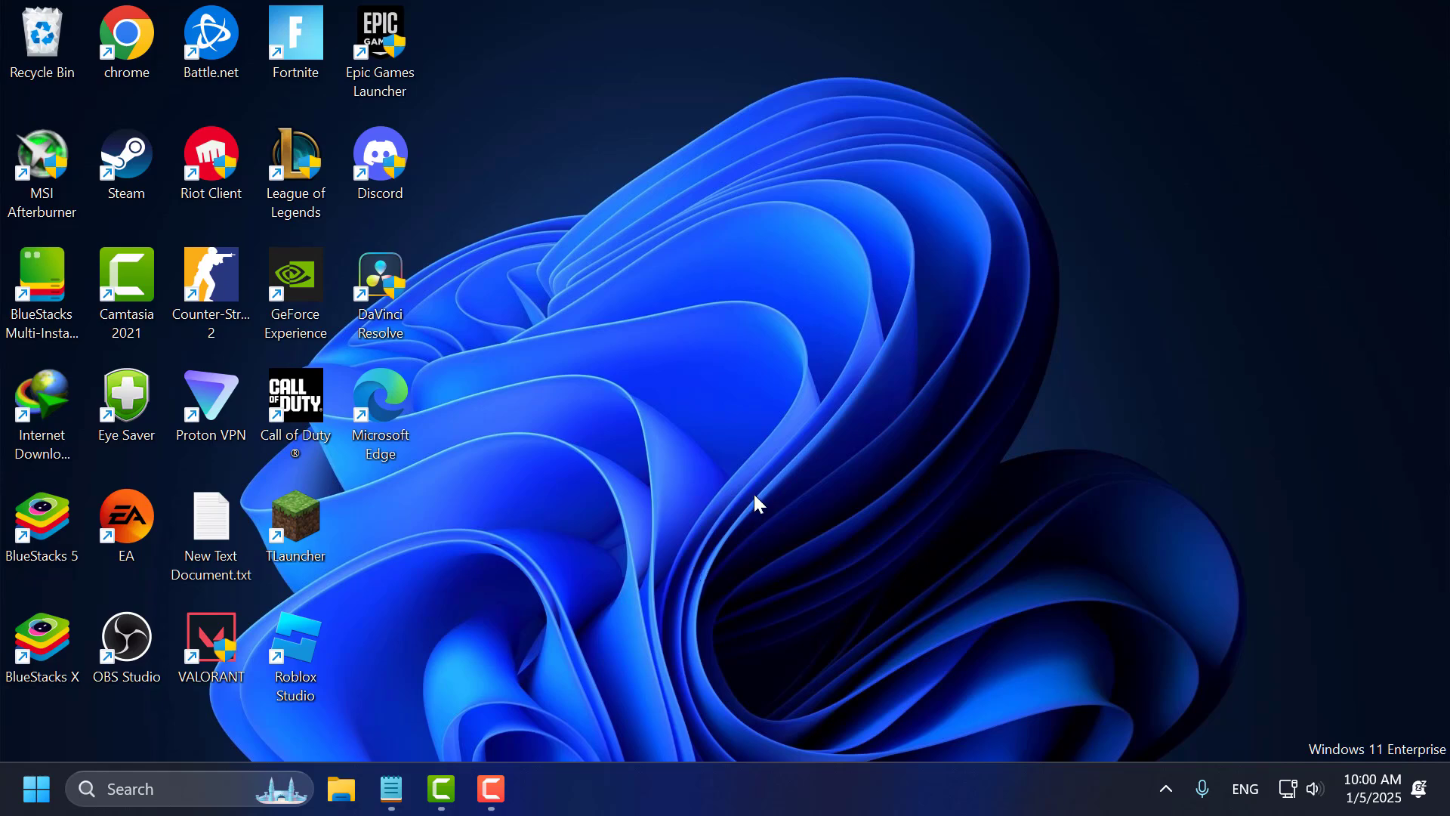
click(209, 788)
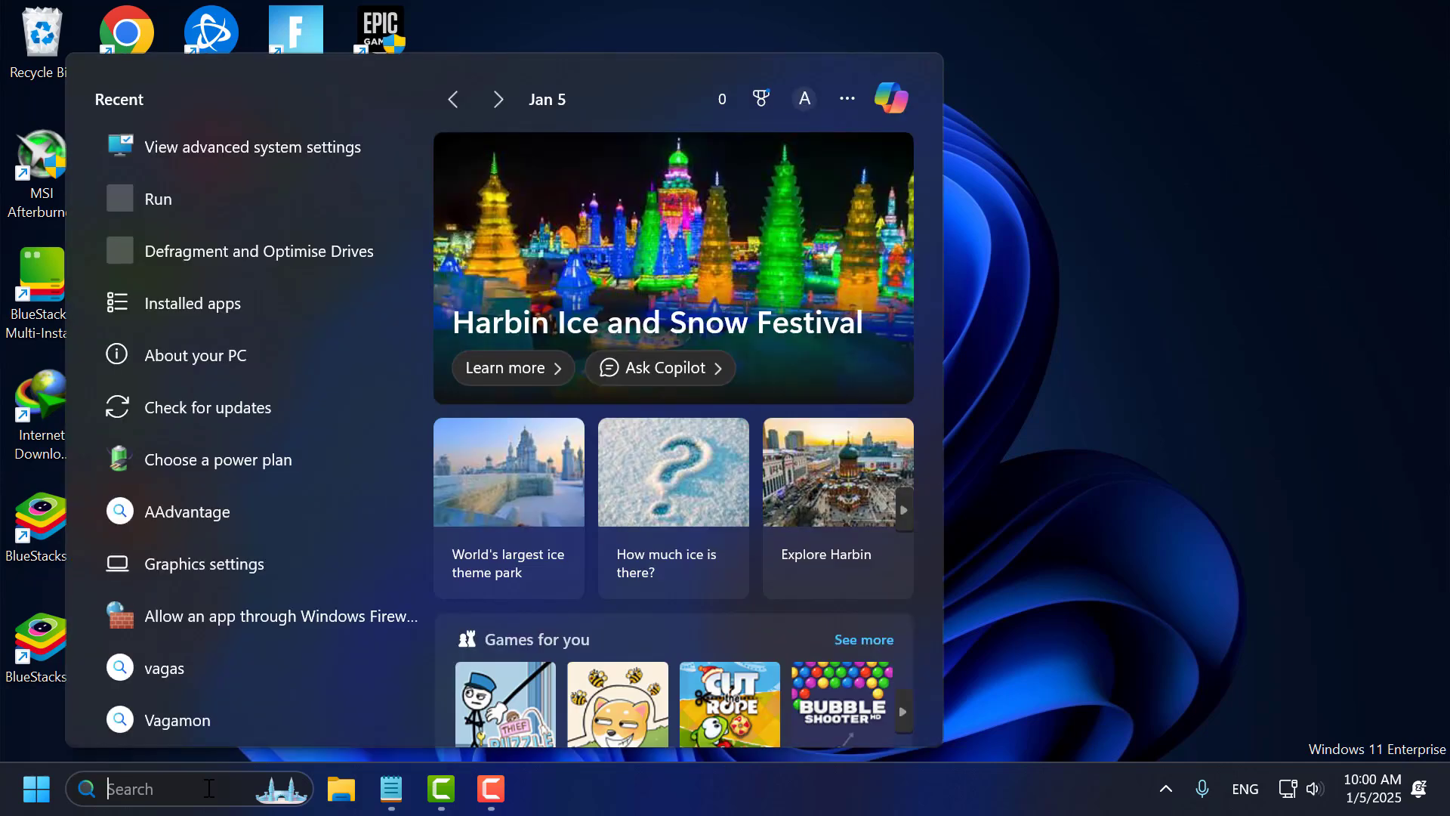
text(installed apps)
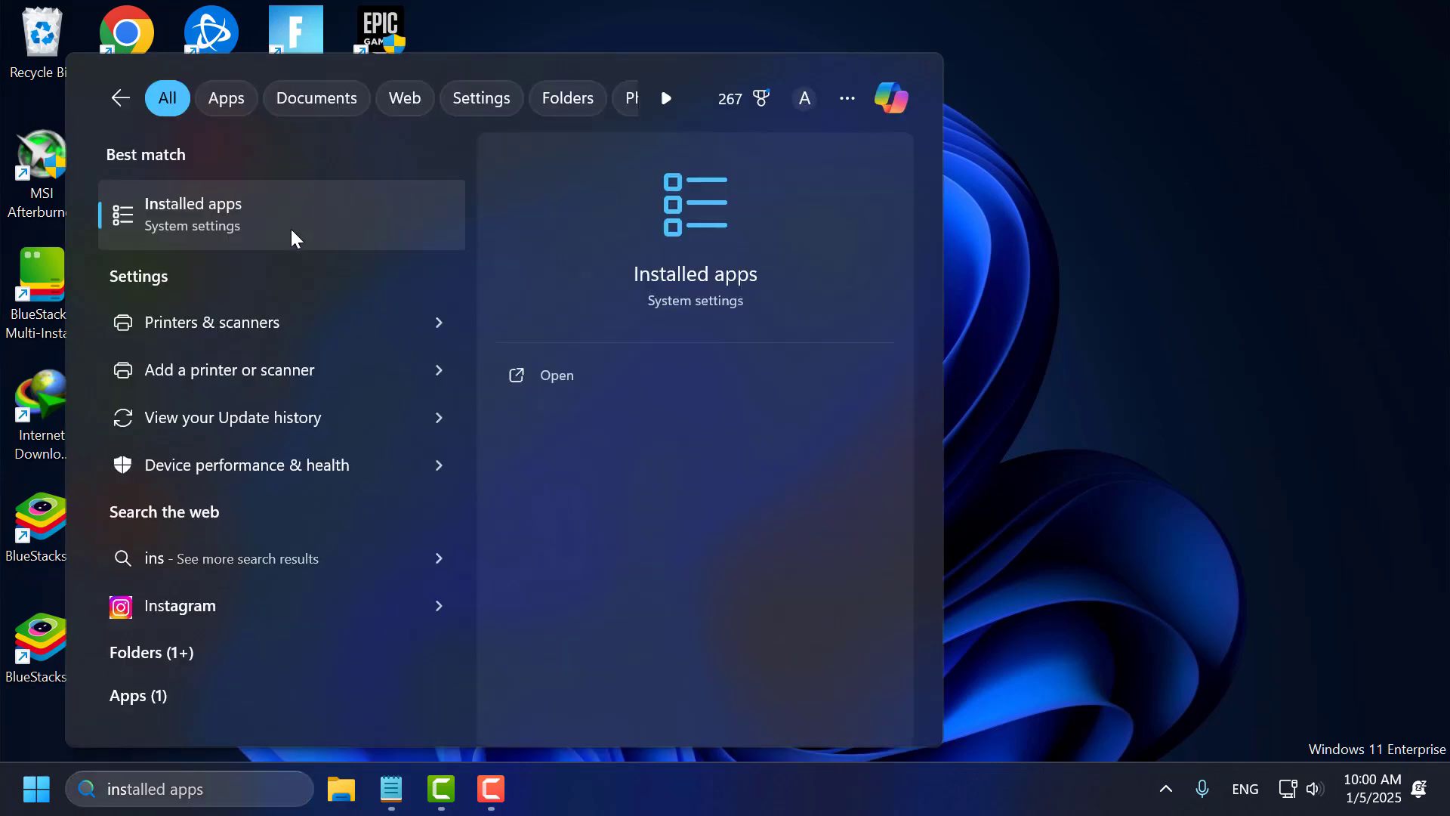
click(292, 228)
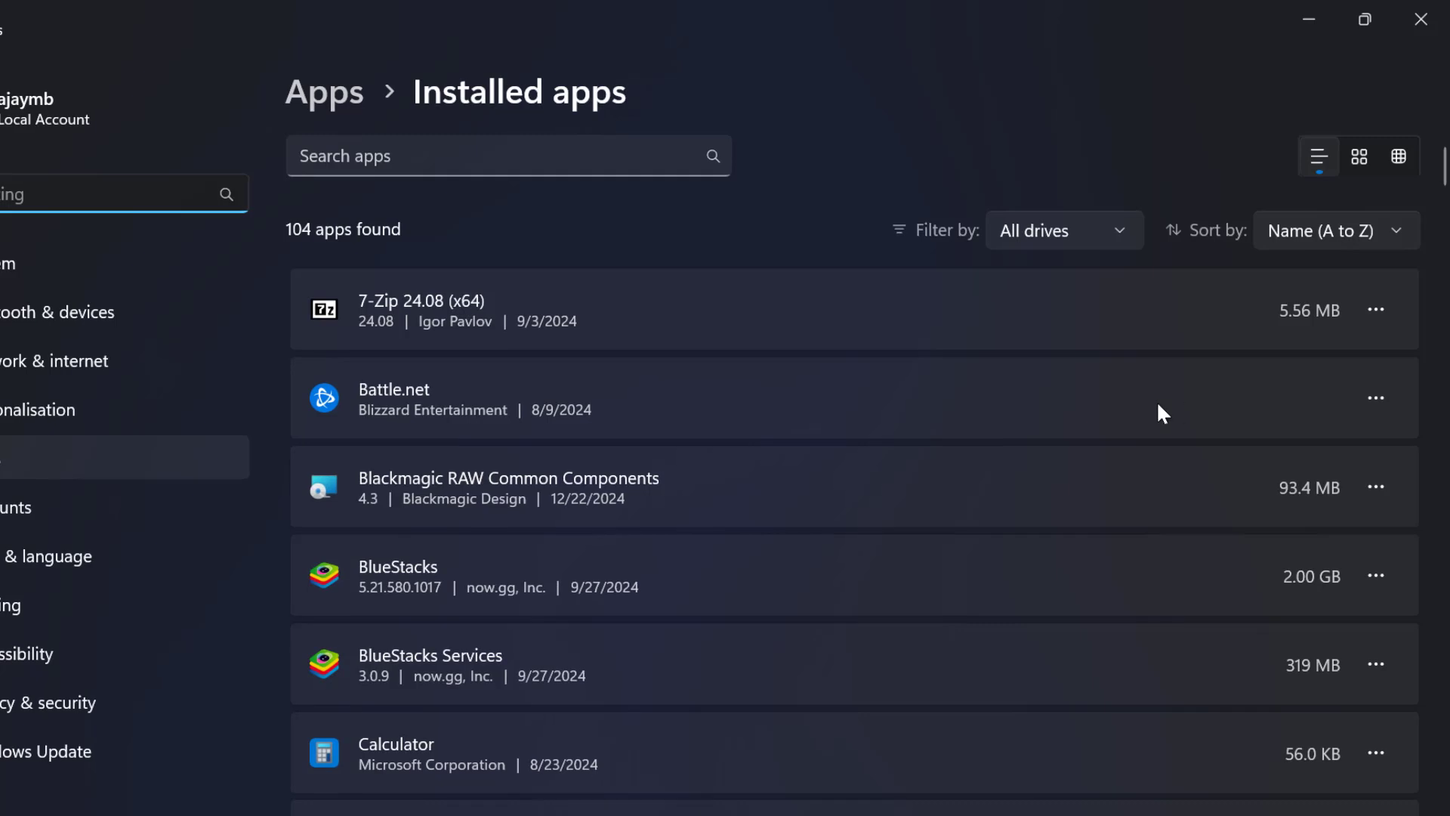
Review the installed apps for programs to remove, checking the uninstall option for Call of Duty, and close Settings
scroll(1088, 415, down, 5)
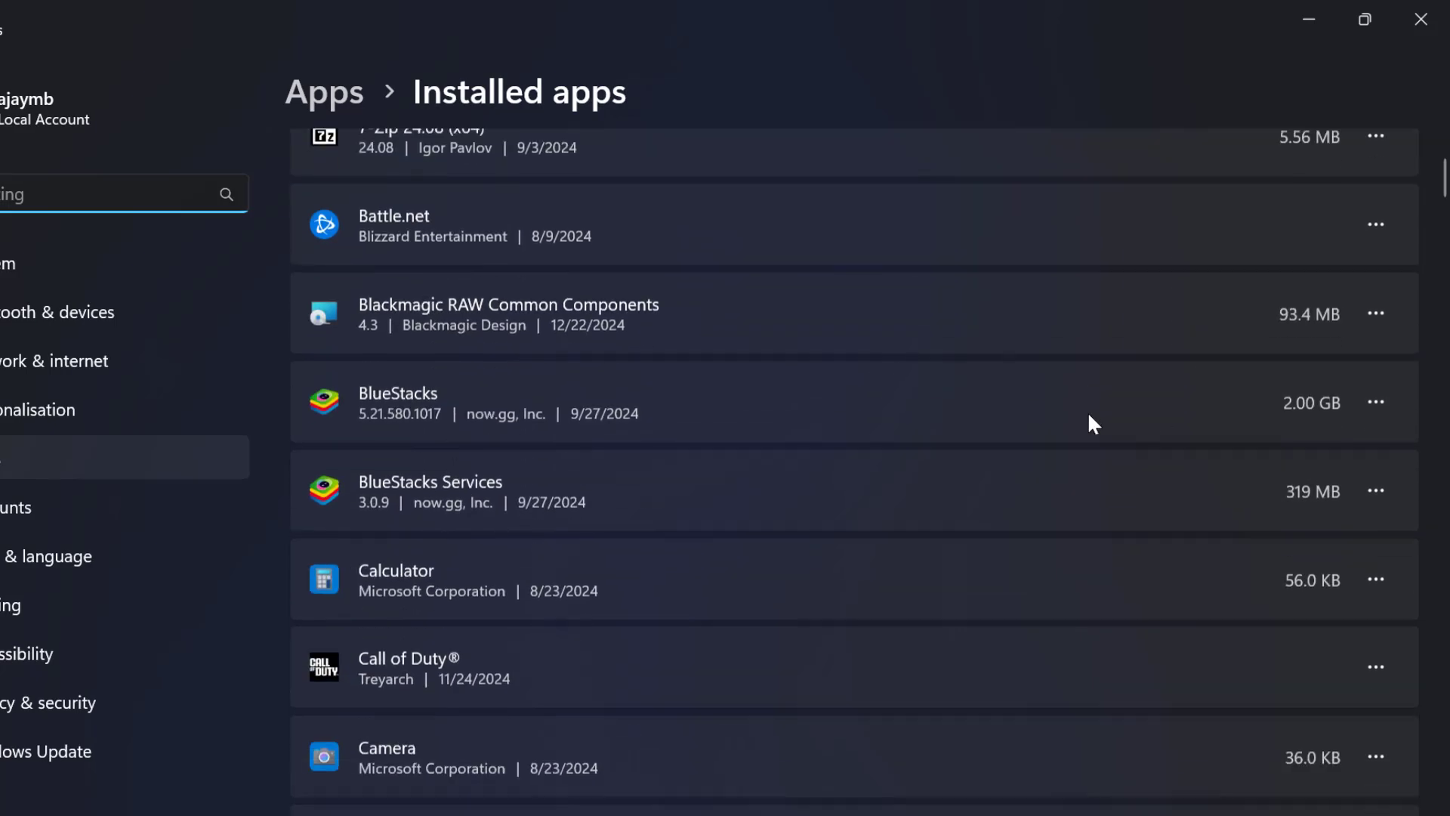
click(1376, 427)
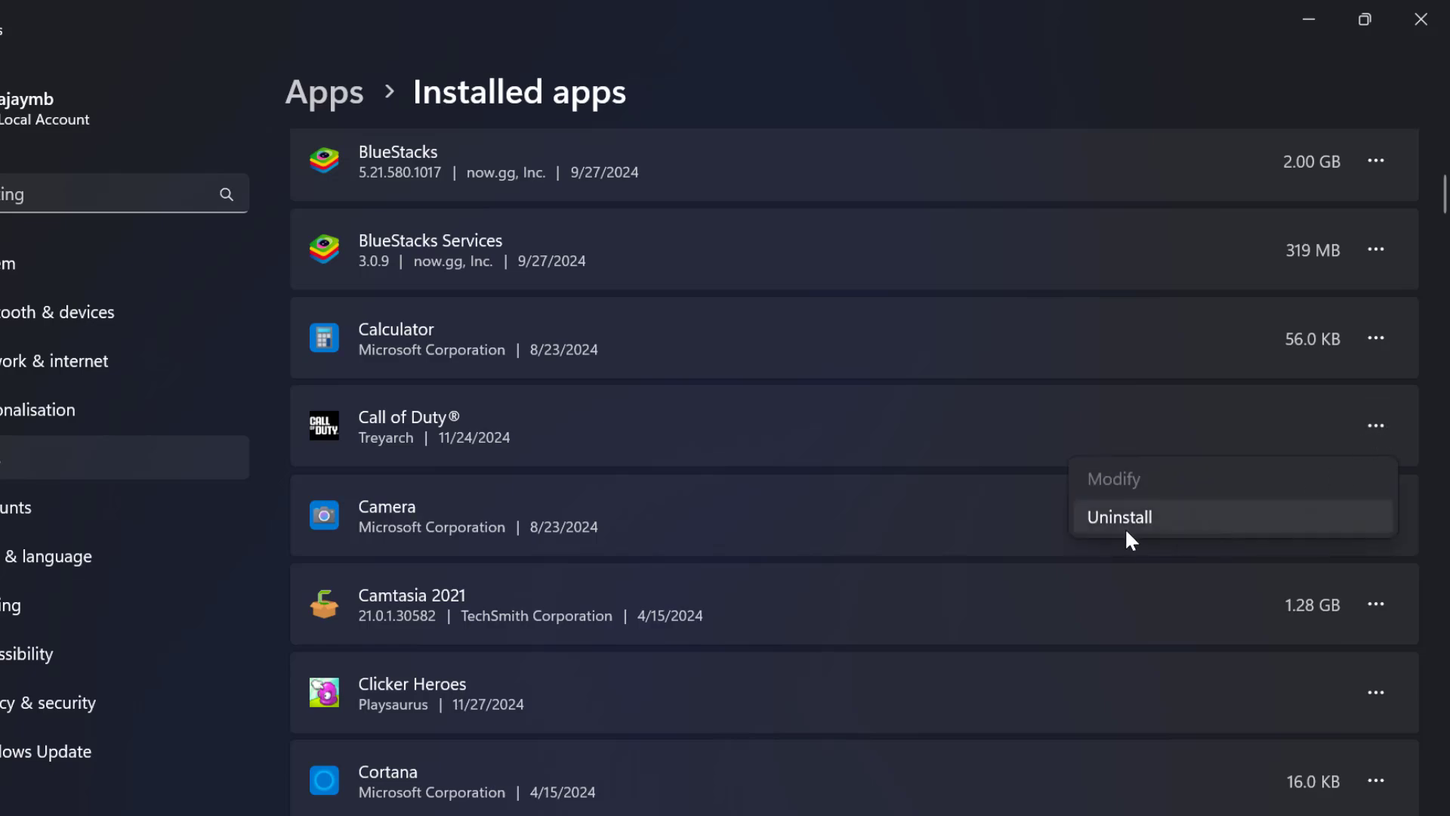
click(763, 535)
scroll(850, 541, down, 12)
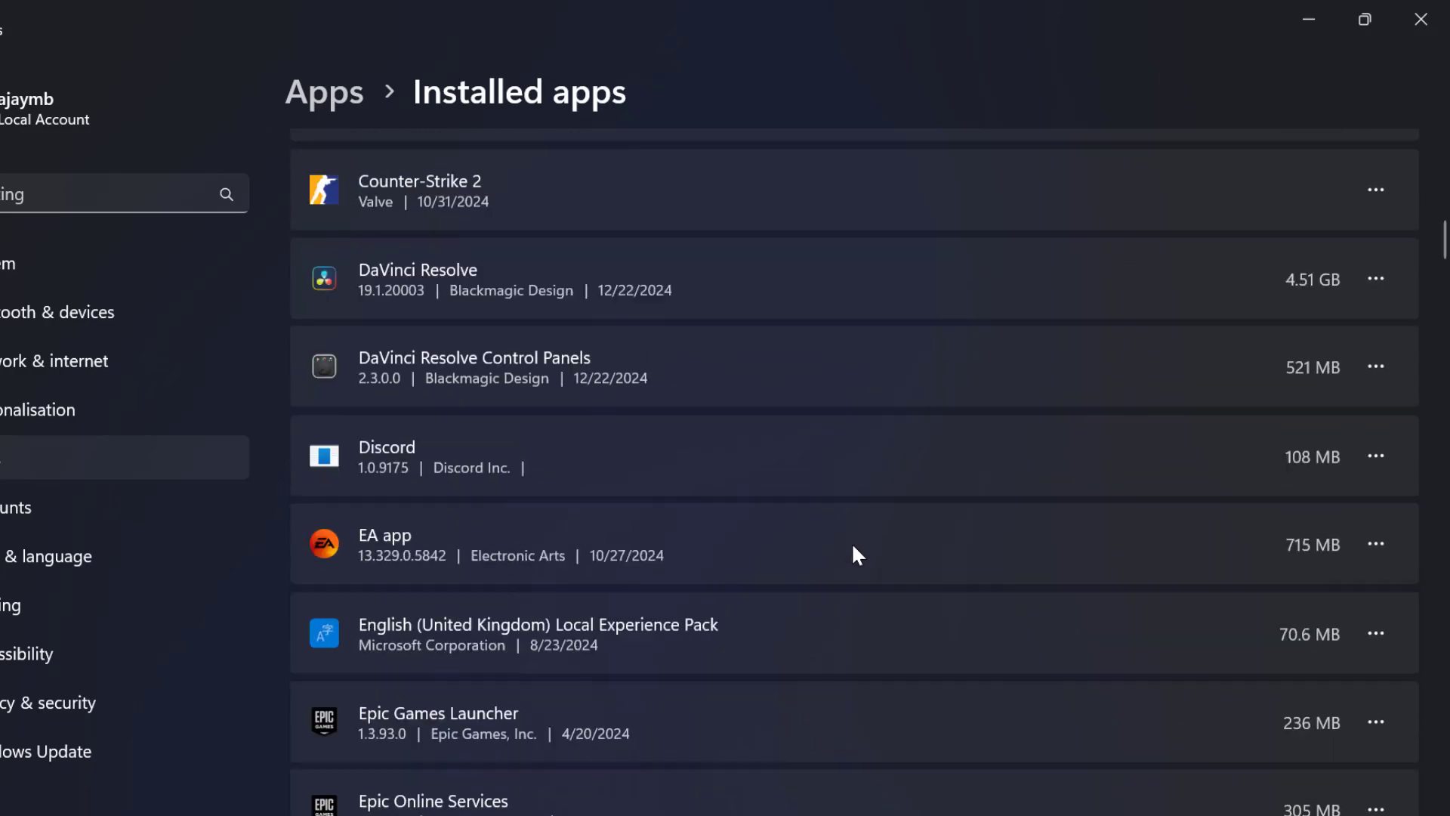
scroll(862, 544, up, 4)
scroll(954, 596, up, 5)
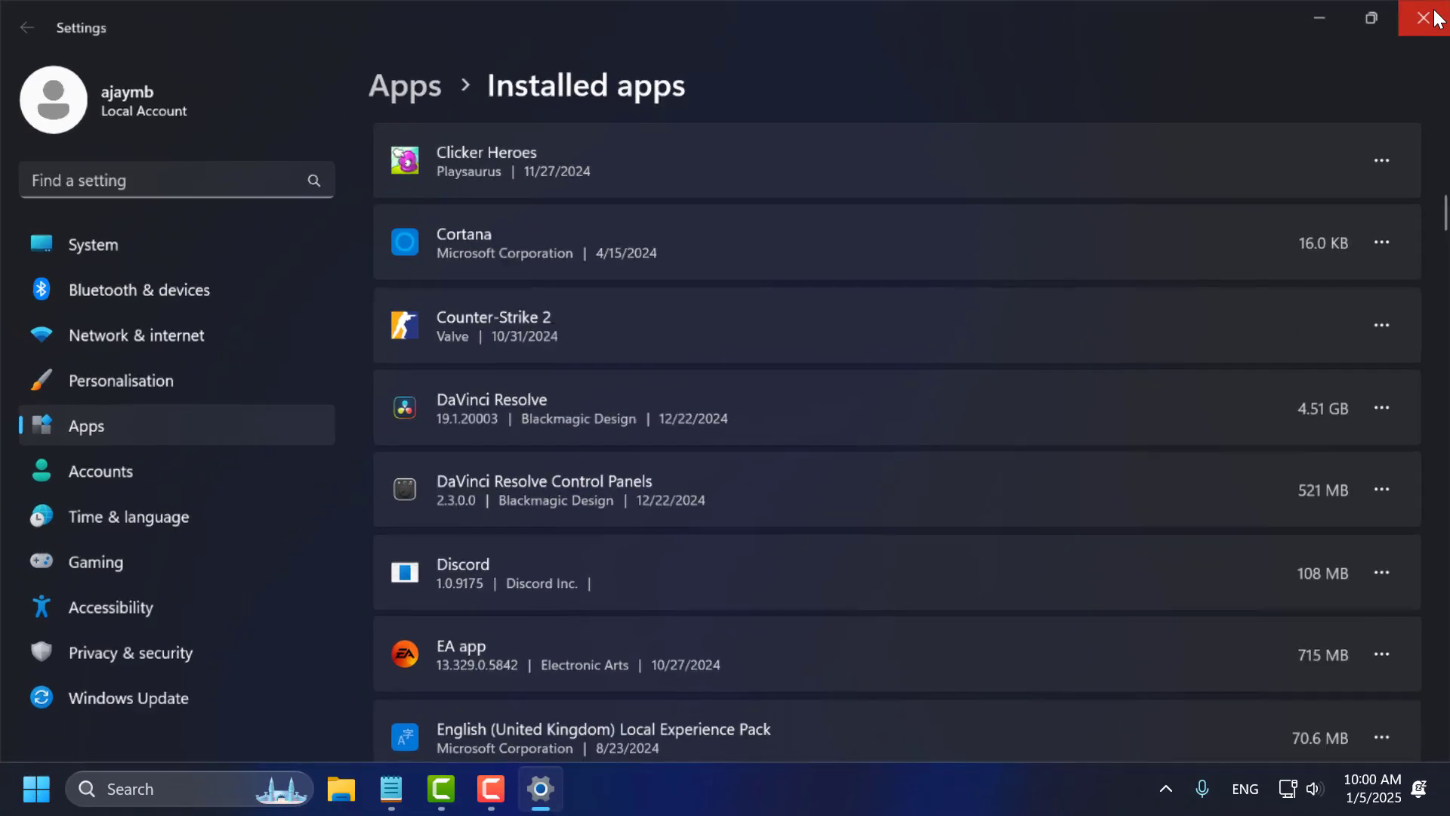
click(1422, 19)
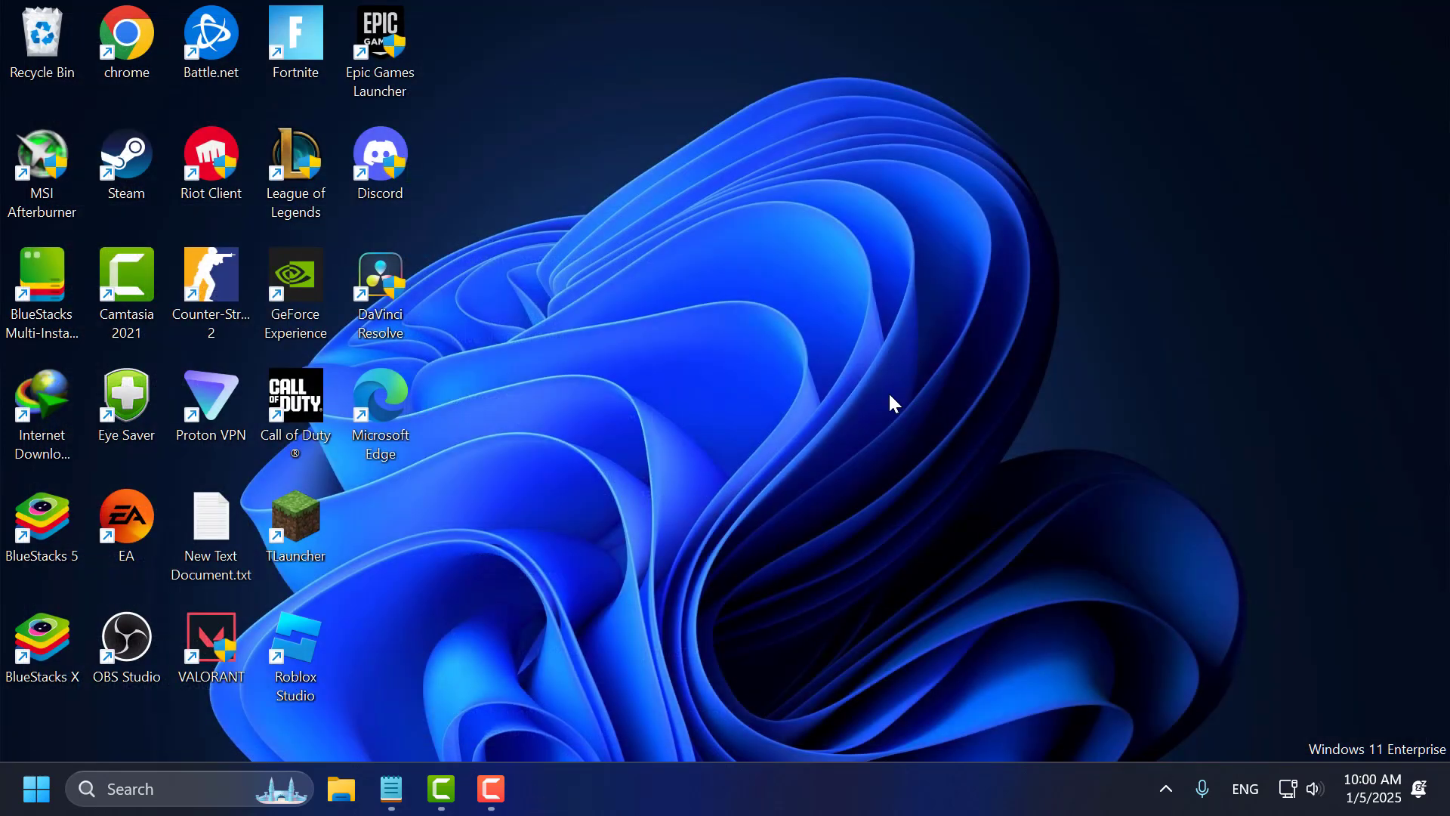
Run Disk Clean-up on drive C: and rescan the drive with system files included
click(209, 787)
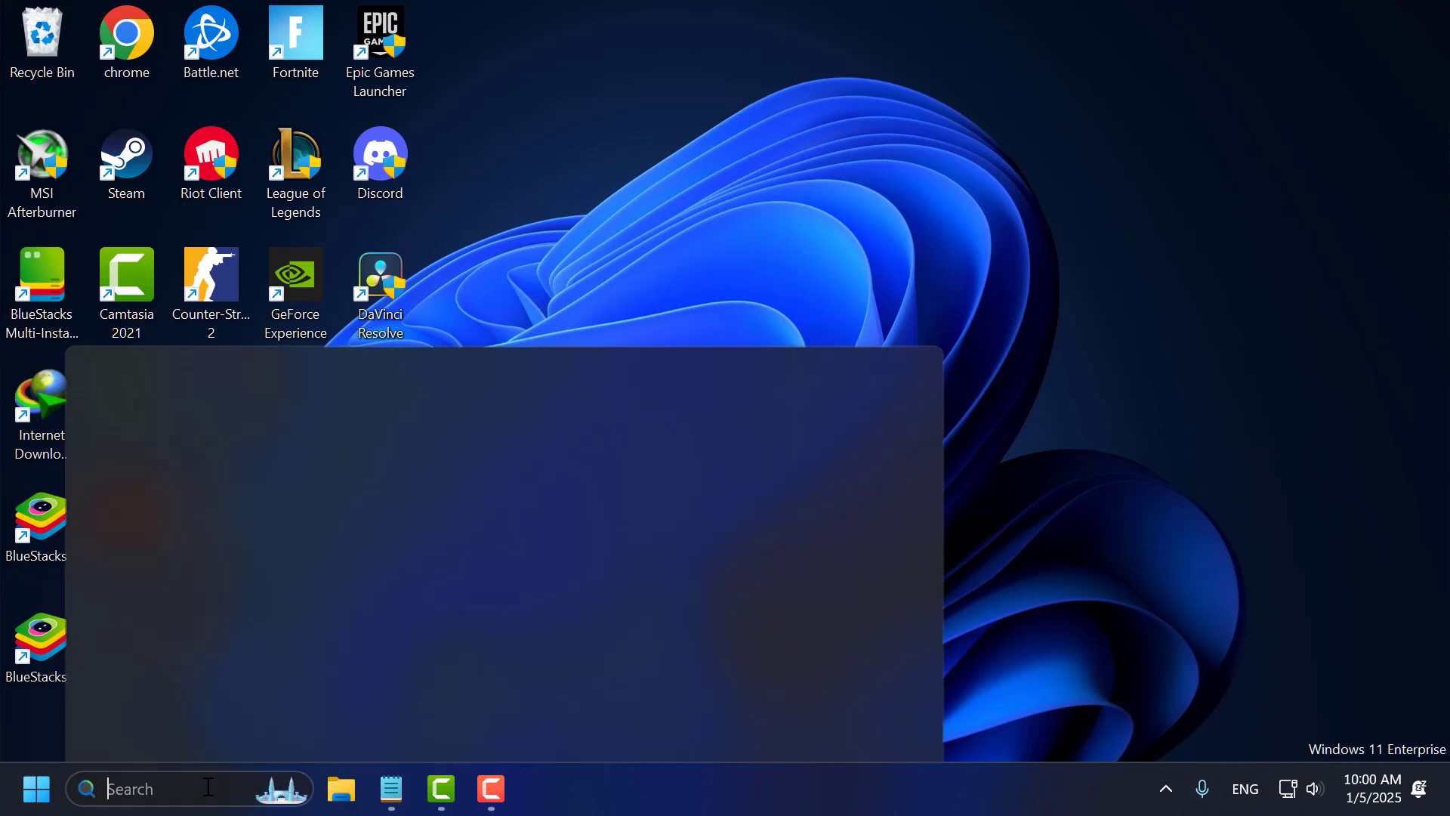
text(disk)
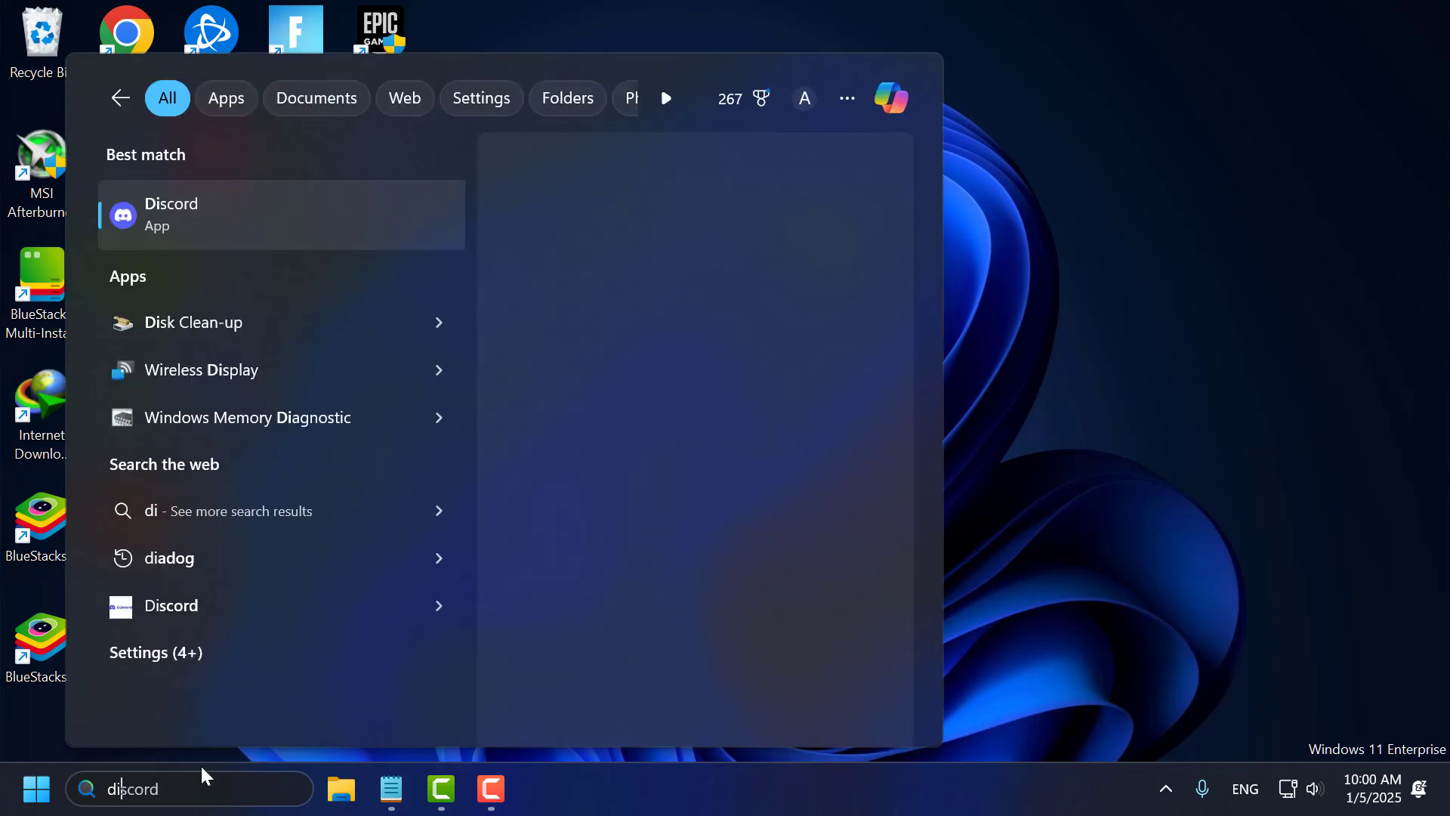
click(291, 231)
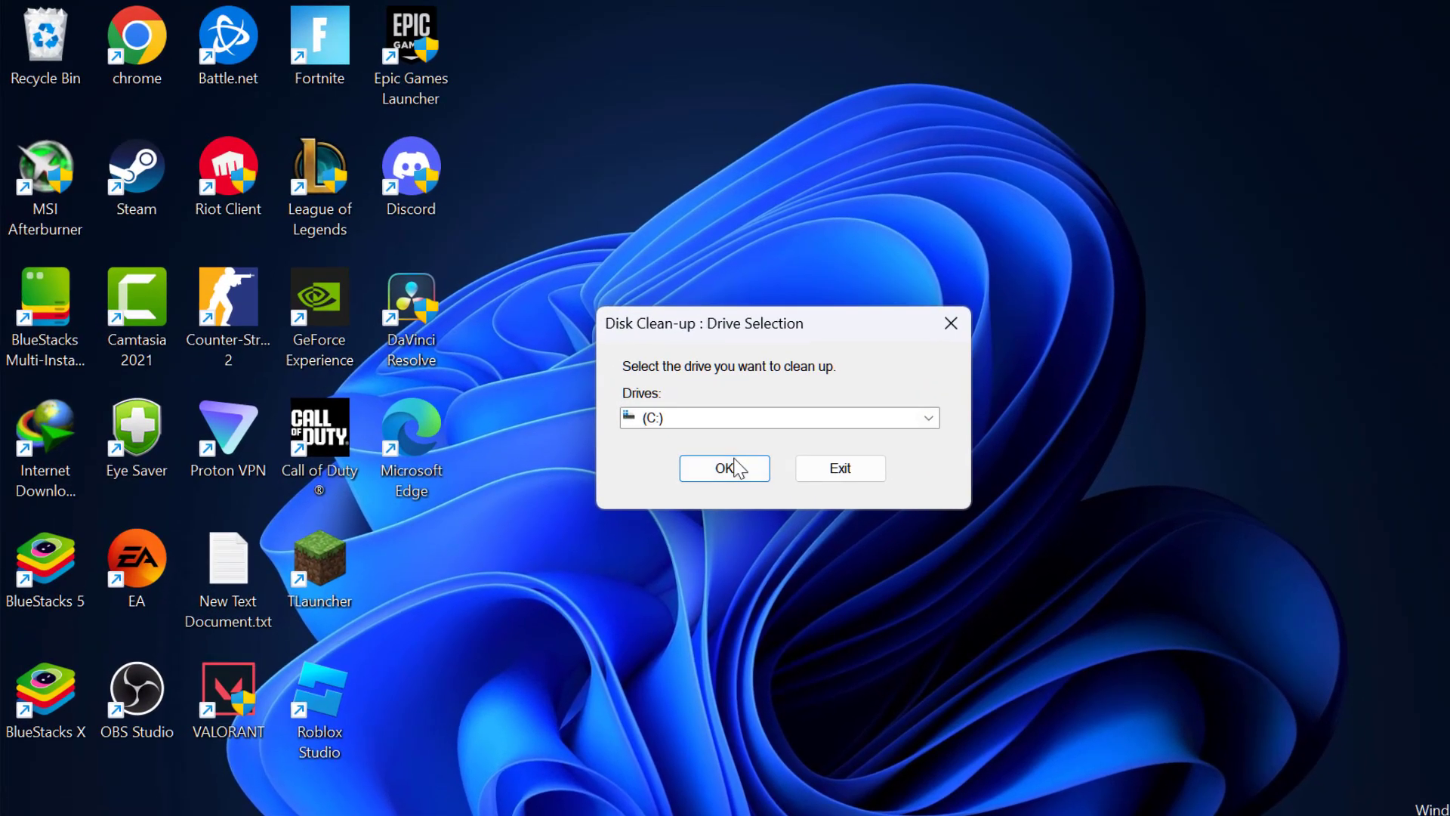
click(734, 466)
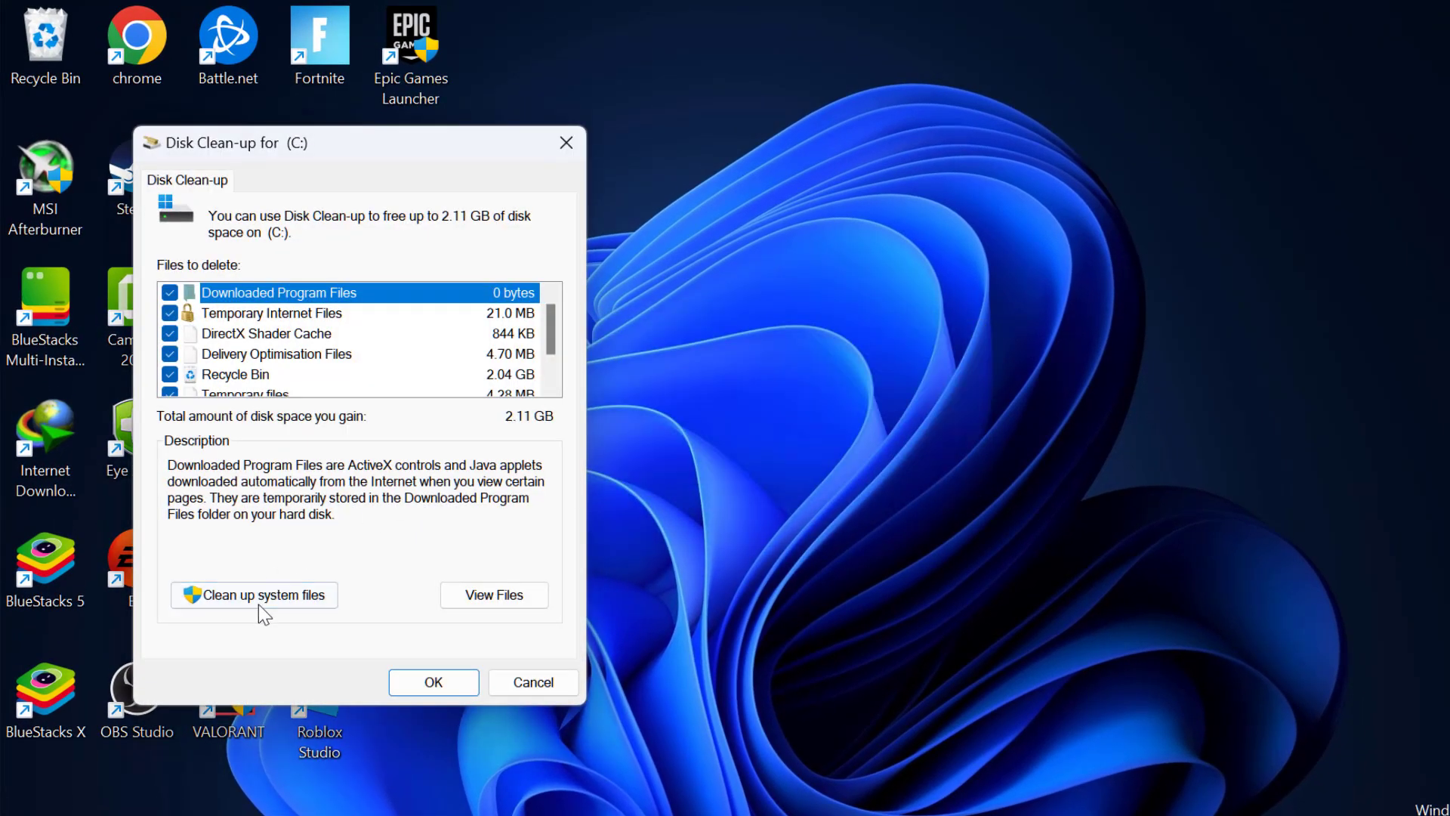
click(306, 597)
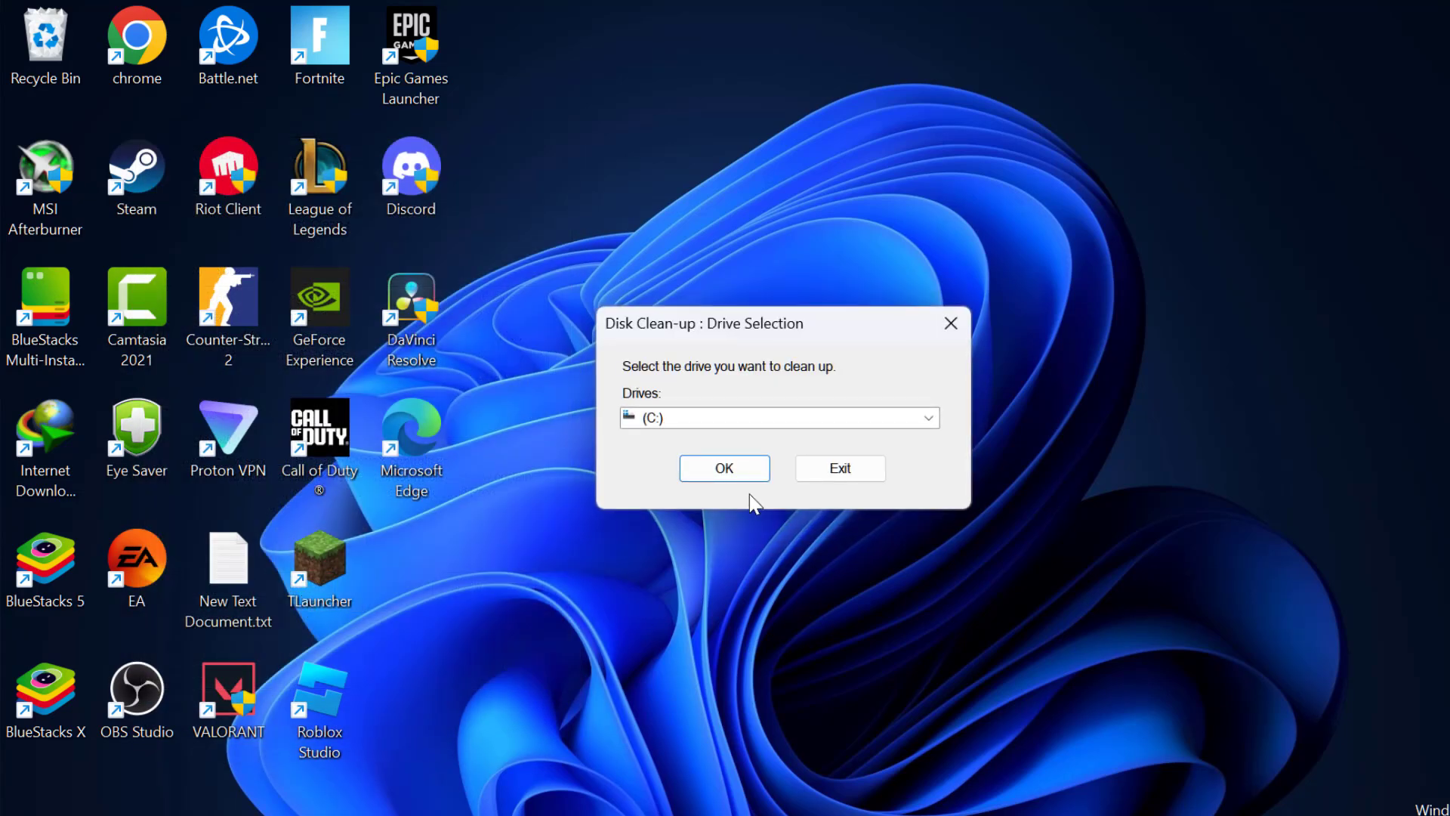
click(729, 472)
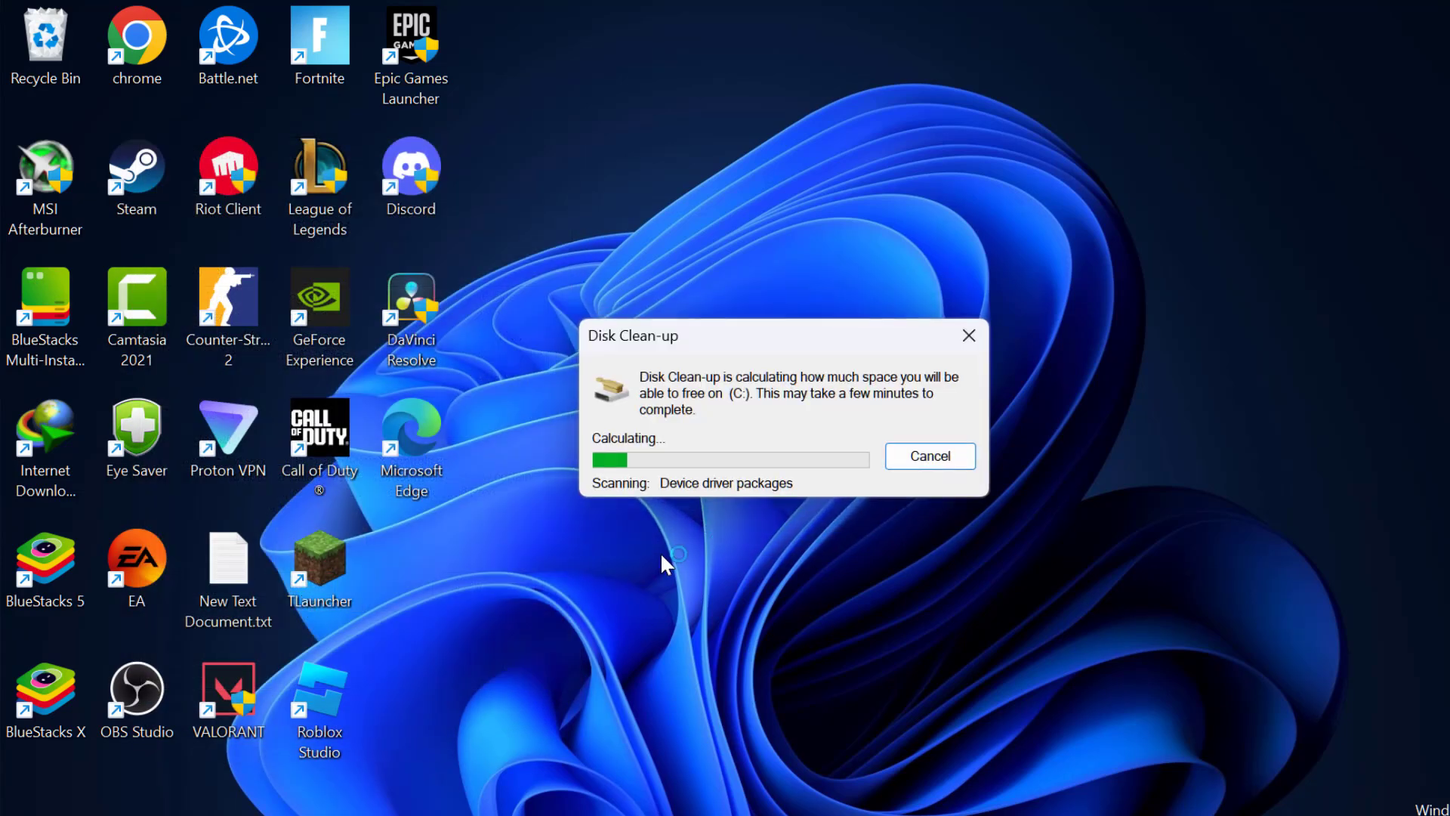
Review the file categories to clean on drive C: and permanently delete the selected files
scroll(291, 405, down, 2)
scroll(256, 423, up, 2)
scroll(205, 408, down, 2)
scroll(245, 398, up, 2)
click(469, 709)
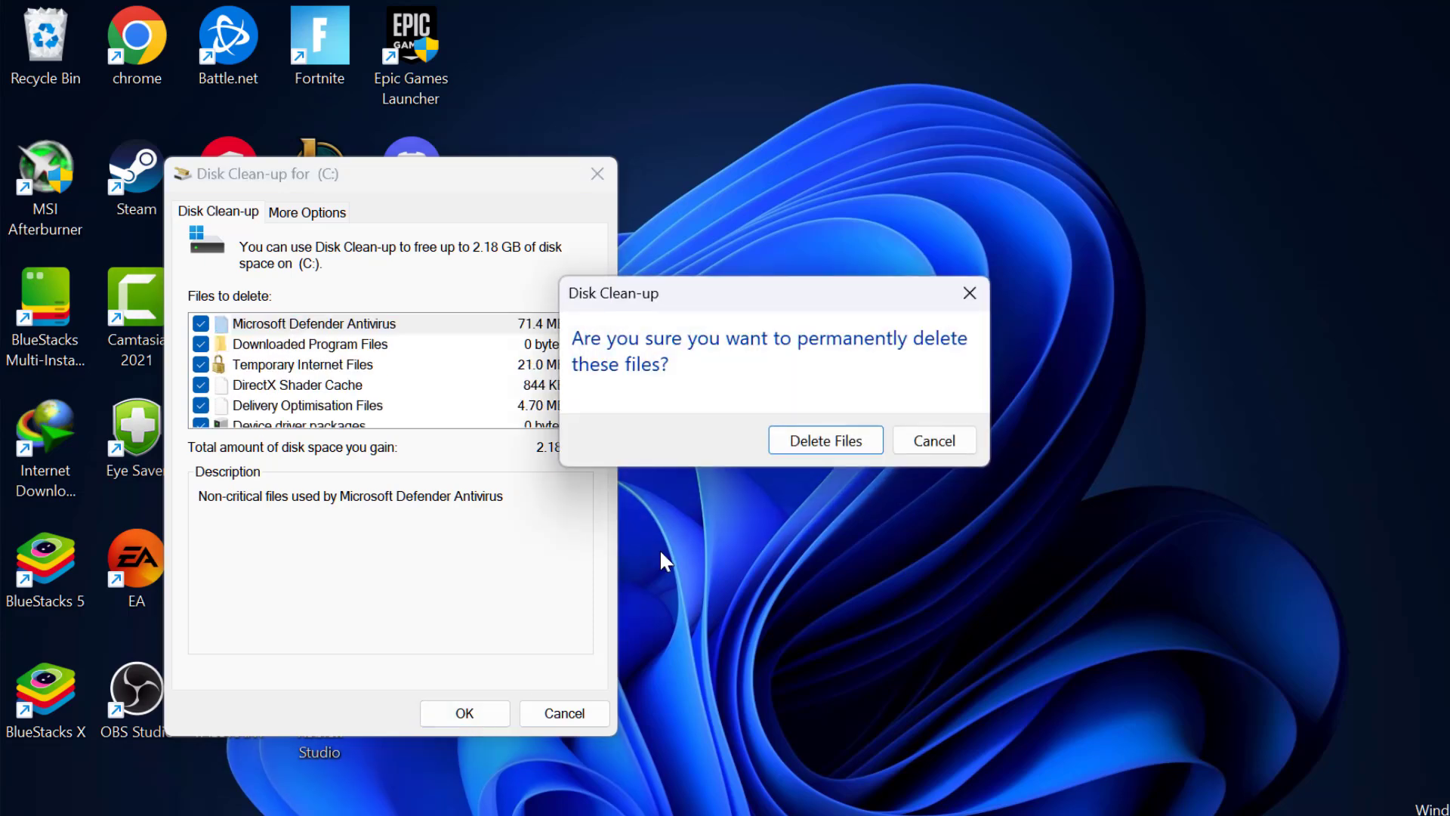
click(838, 446)
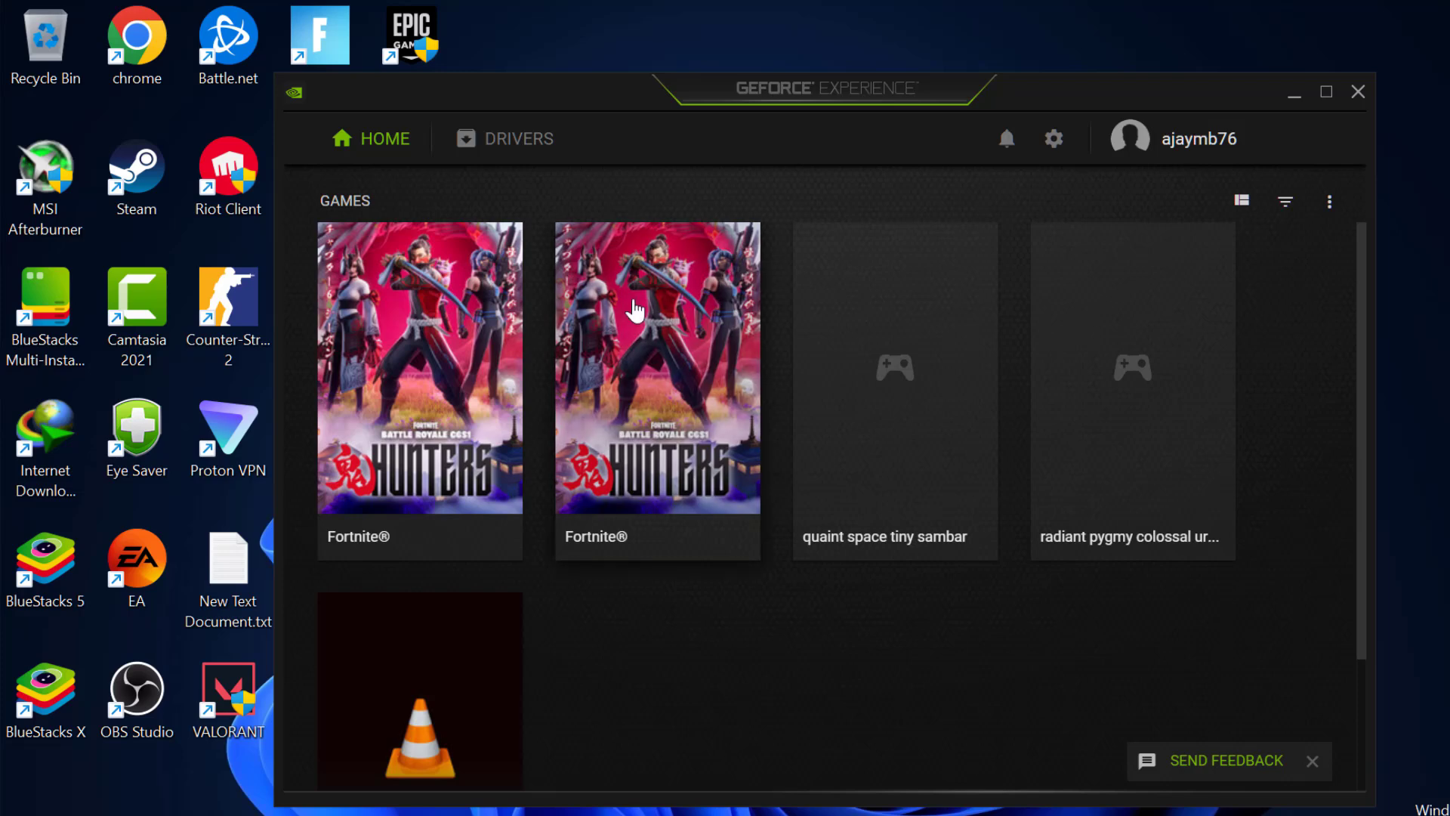
Check for graphics driver updates in GeForce Experience
click(510, 144)
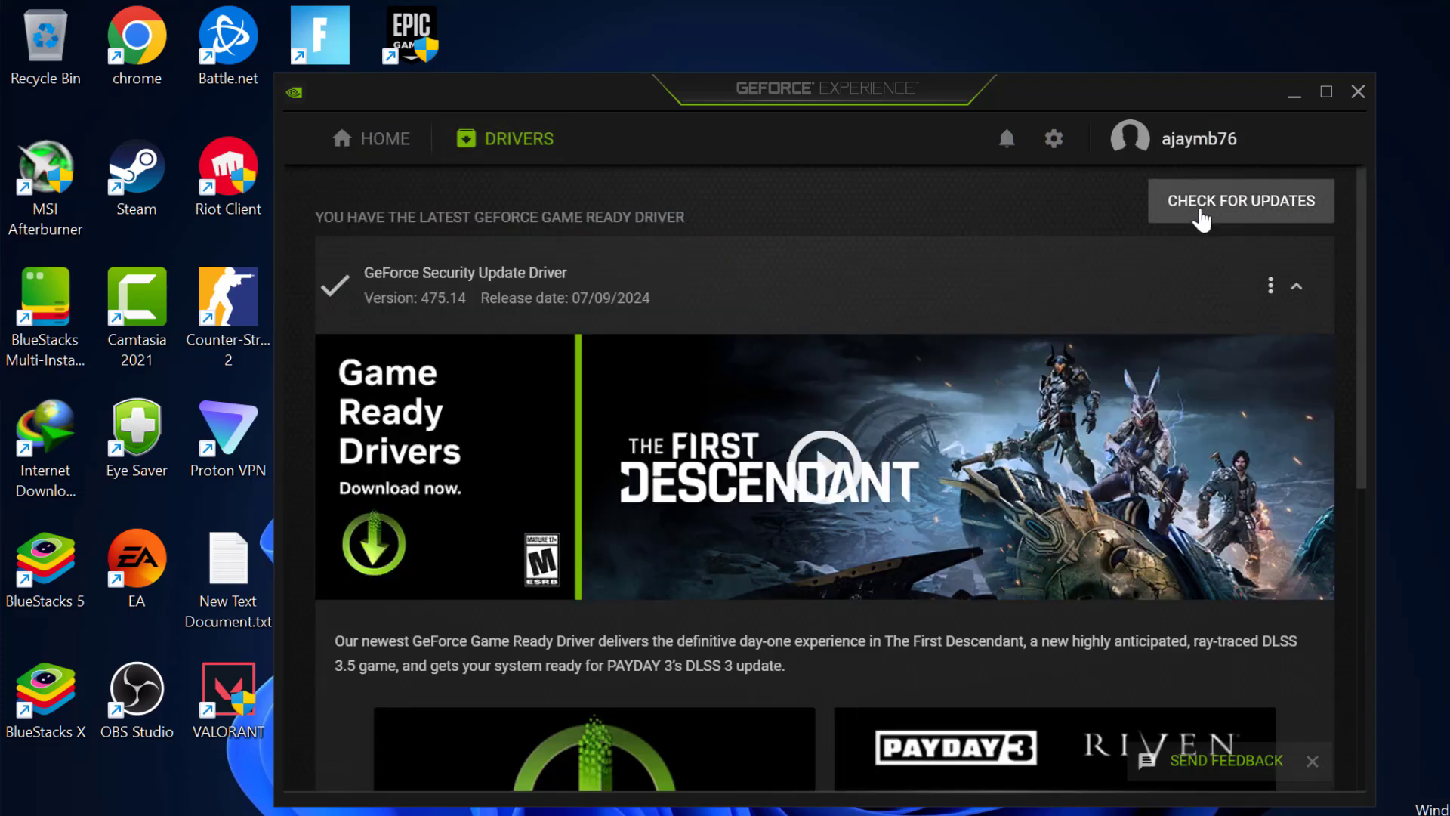
click(1241, 201)
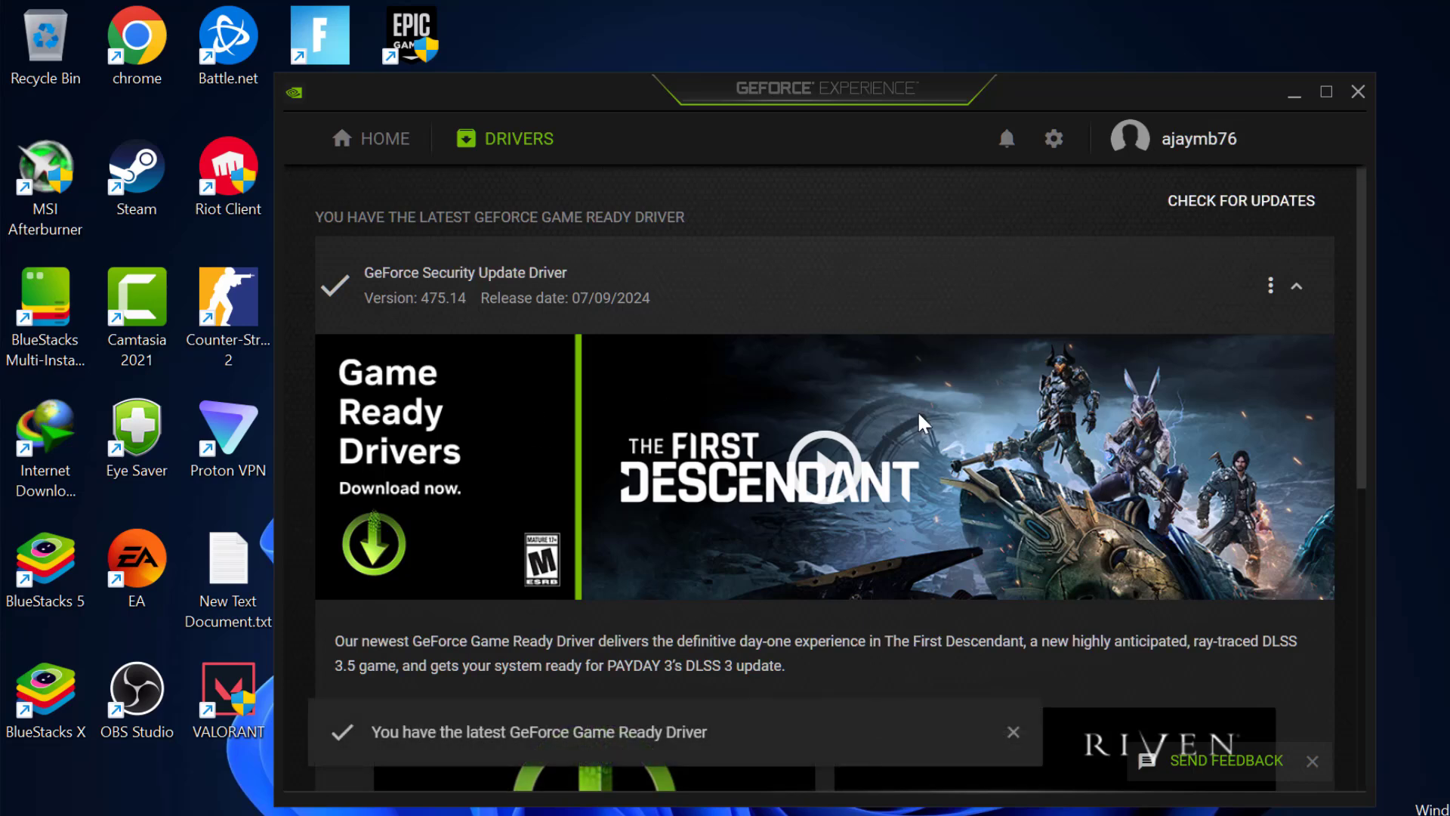
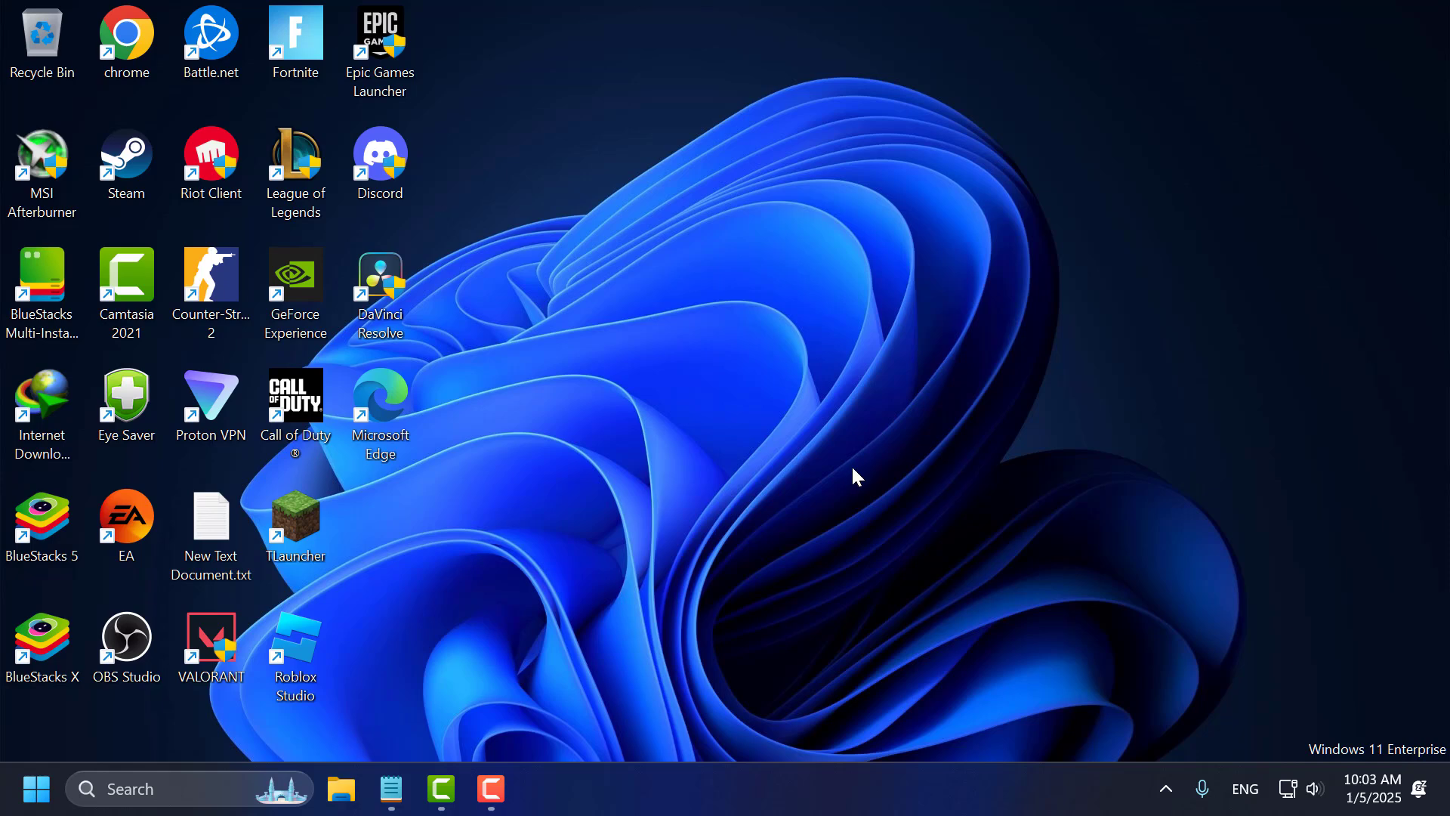
Open the Virtual Memory settings from the performance options of the advanced system settings
click(228, 790)
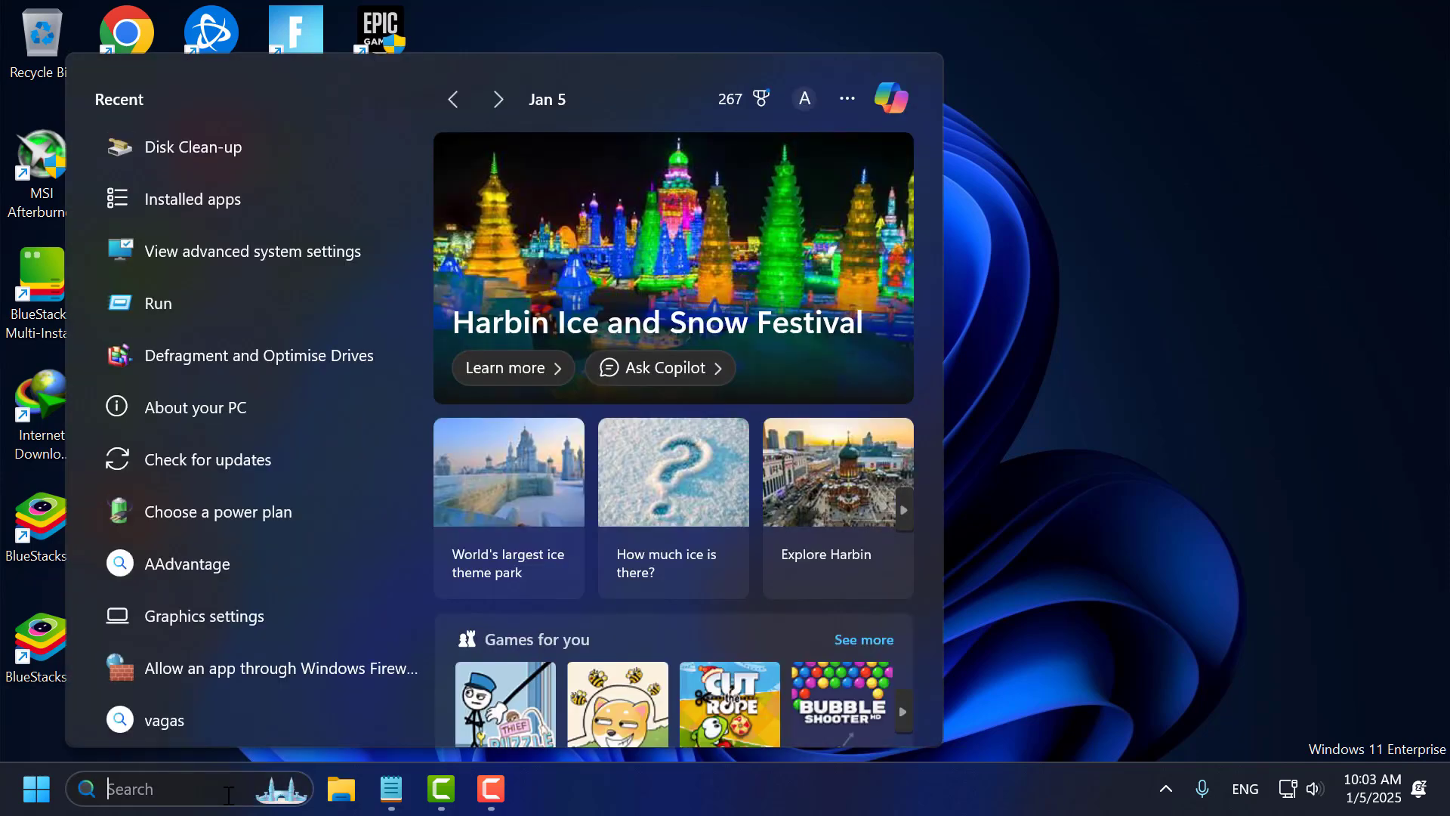
text(adva)
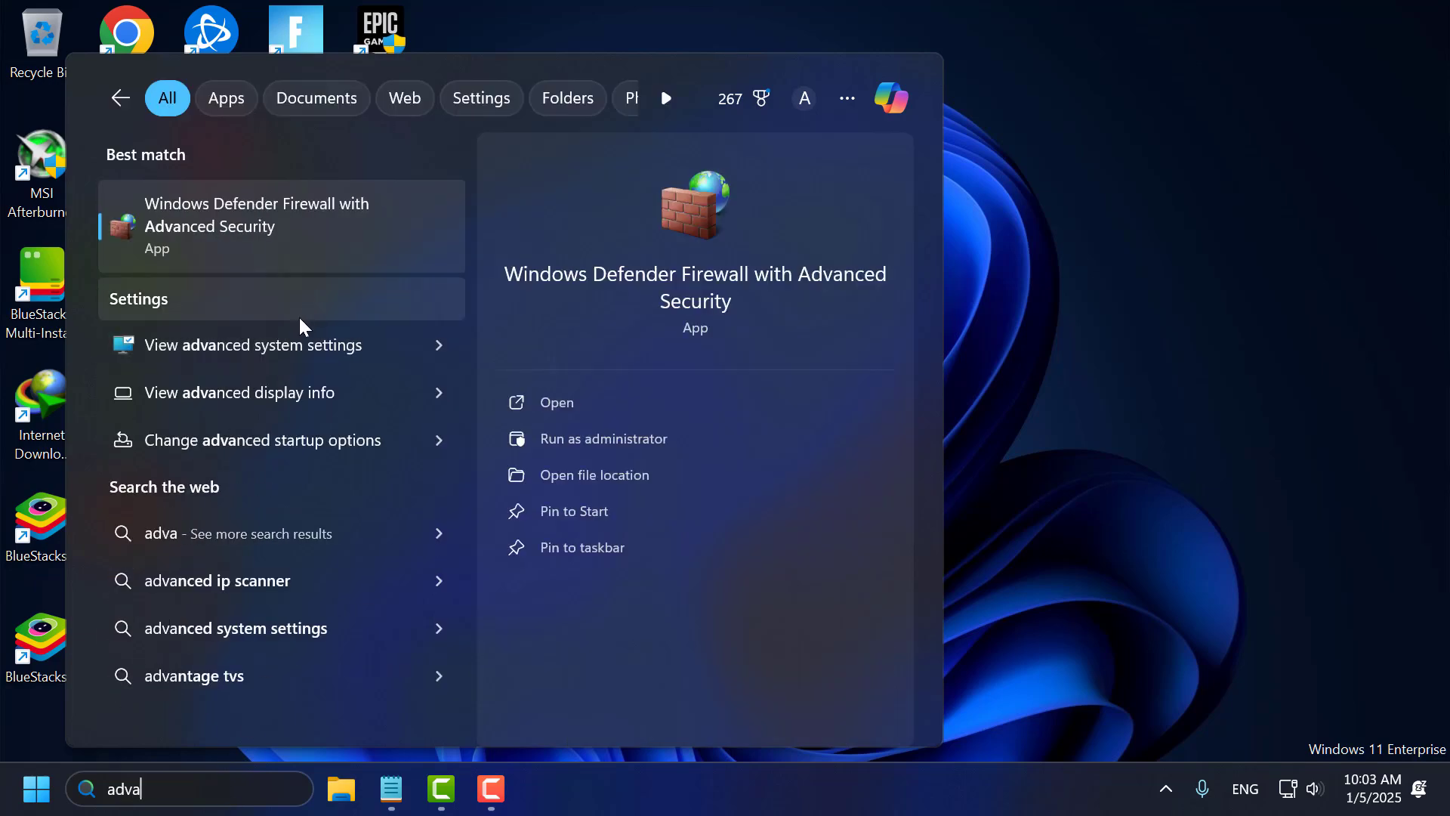
click(291, 344)
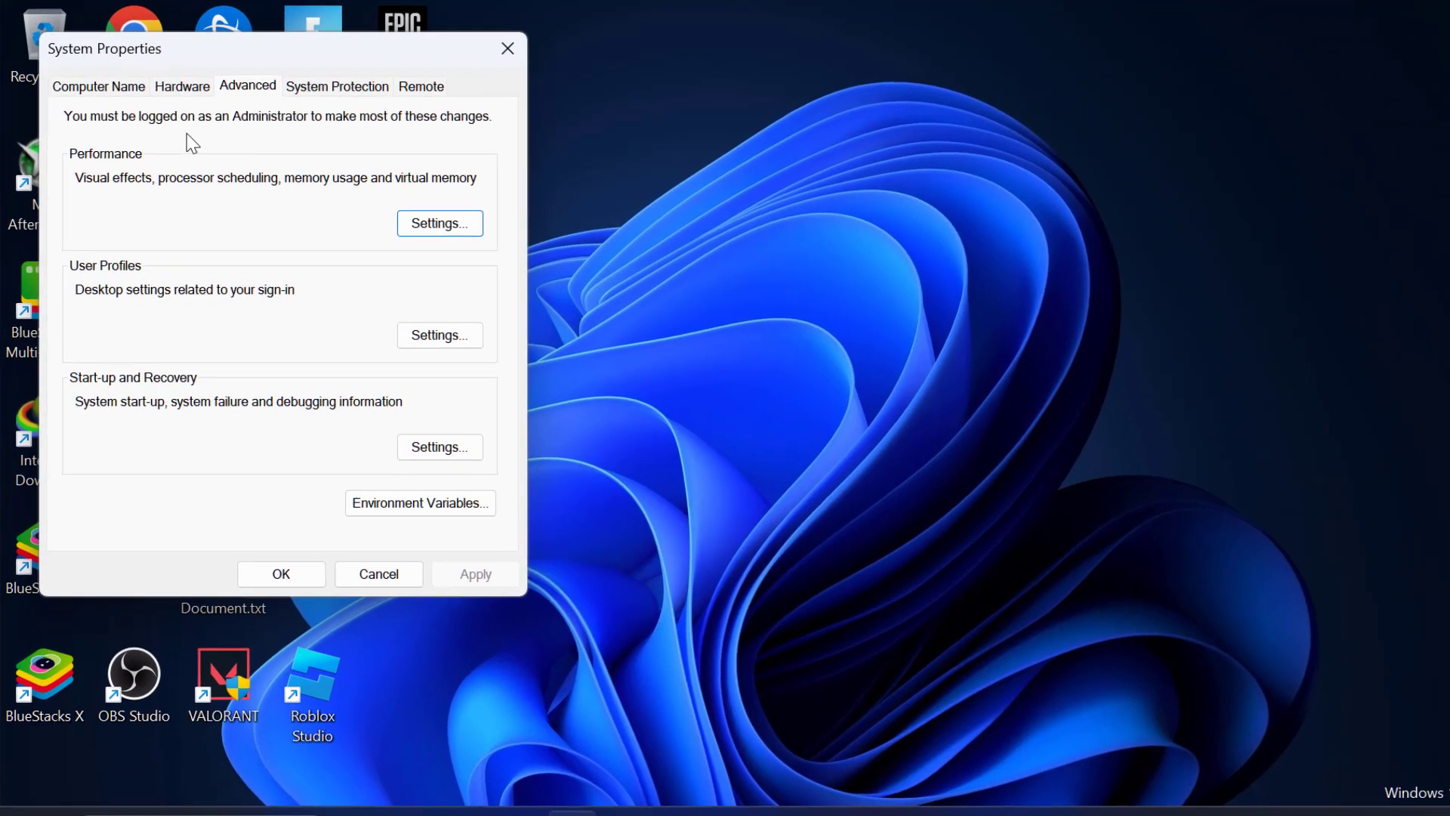
click(424, 227)
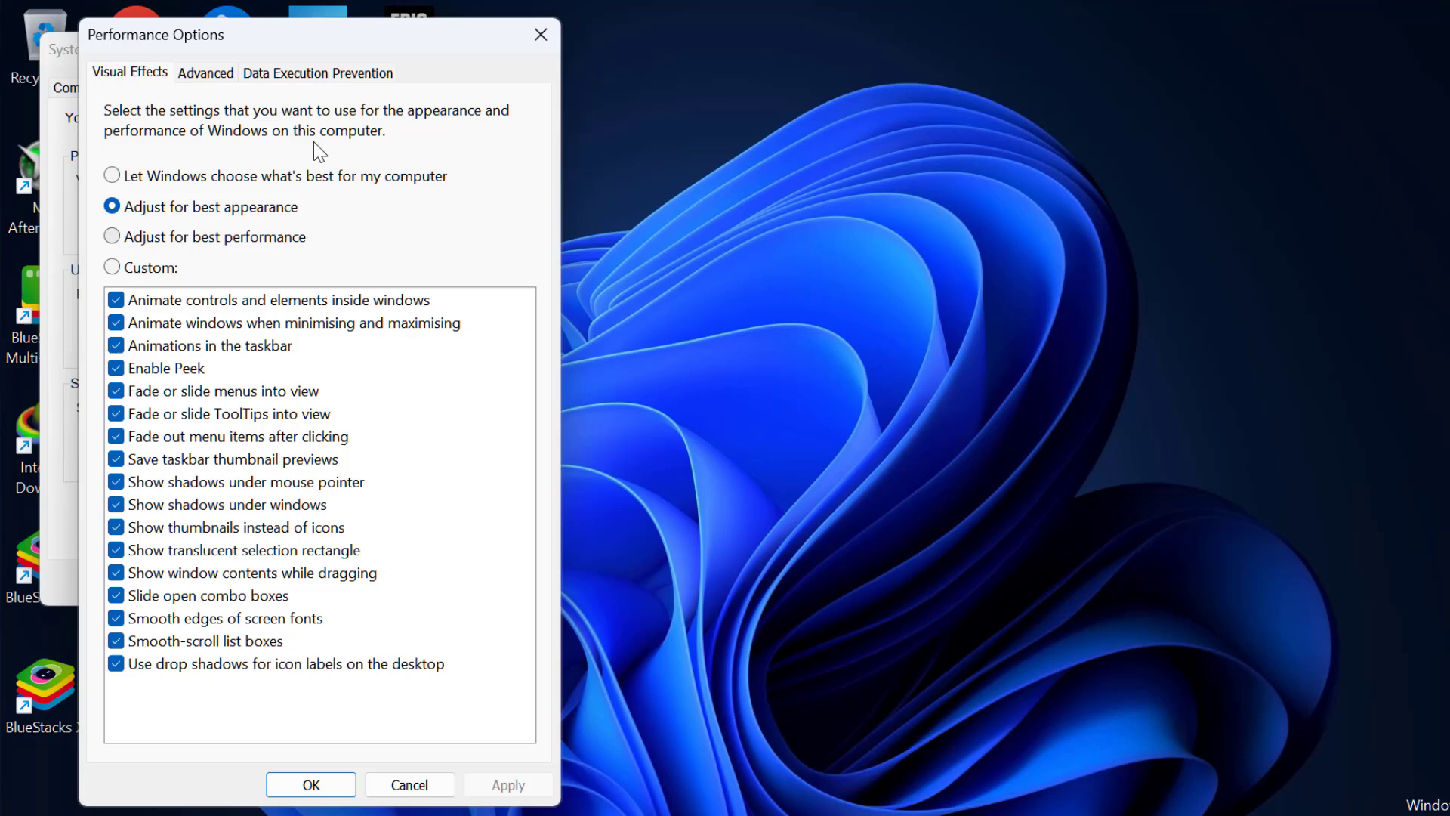
click(205, 75)
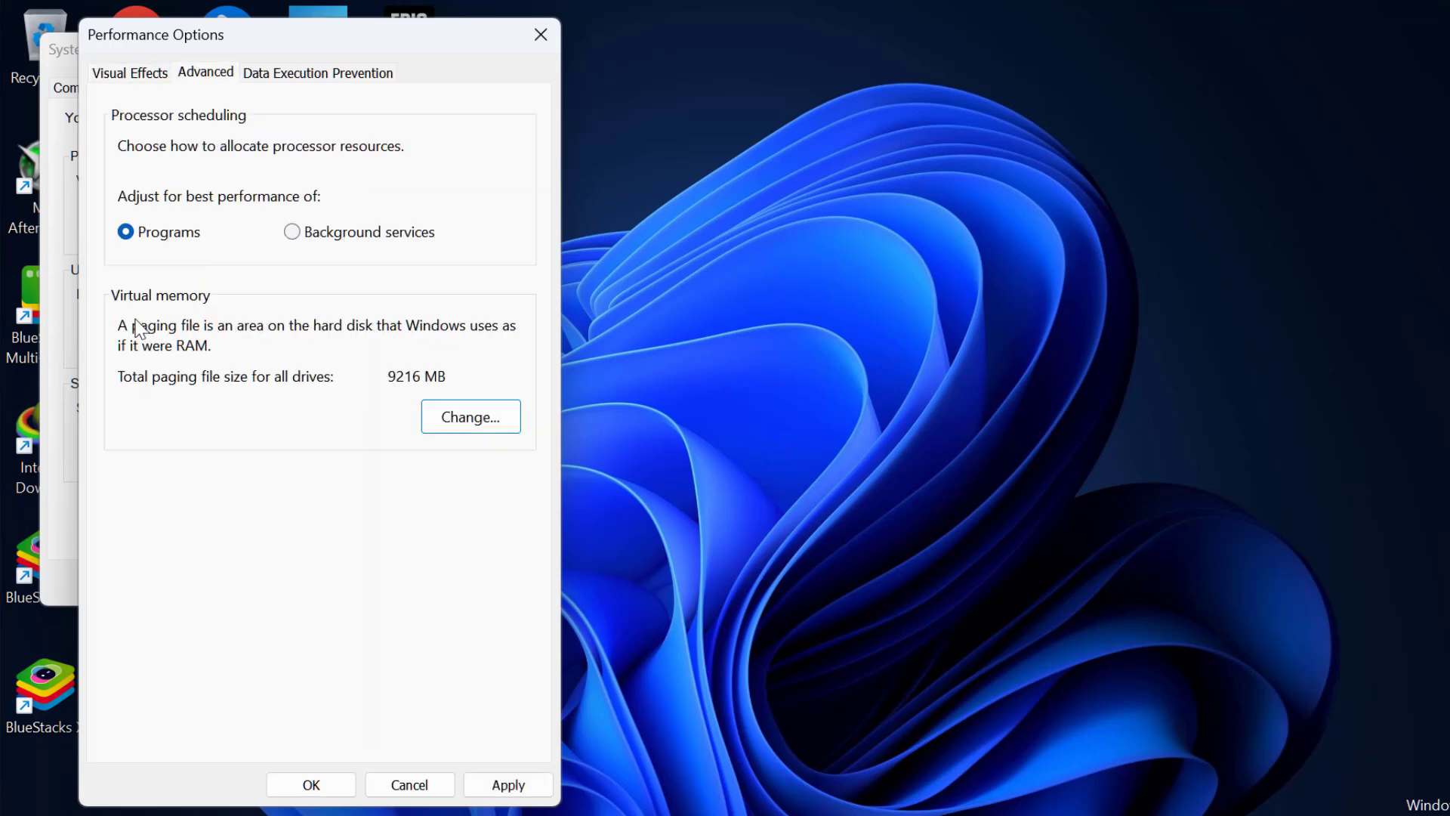
click(503, 425)
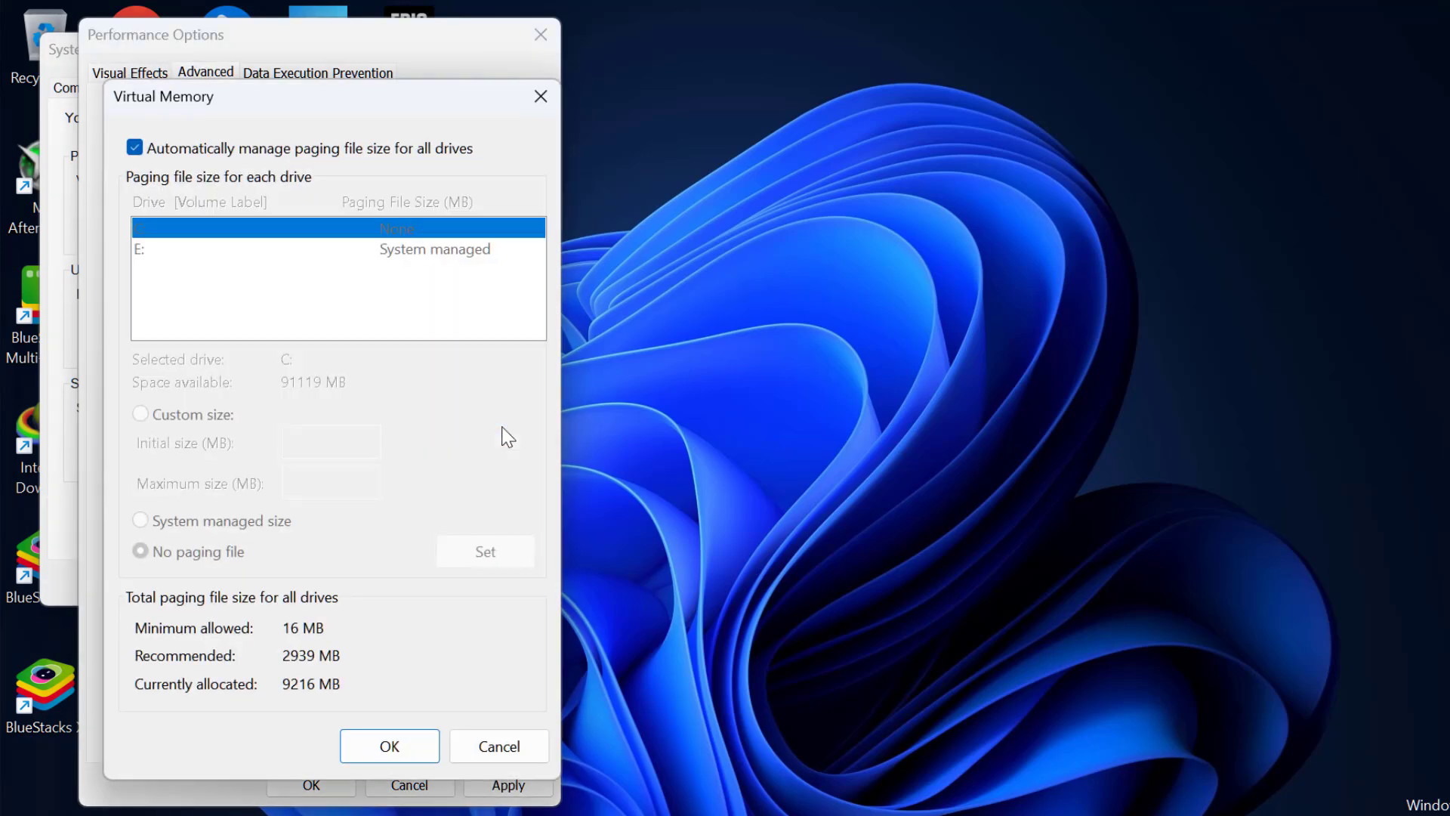
Turn off automatic paging file management for all drives and choose a custom size for drive C:
click(169, 152)
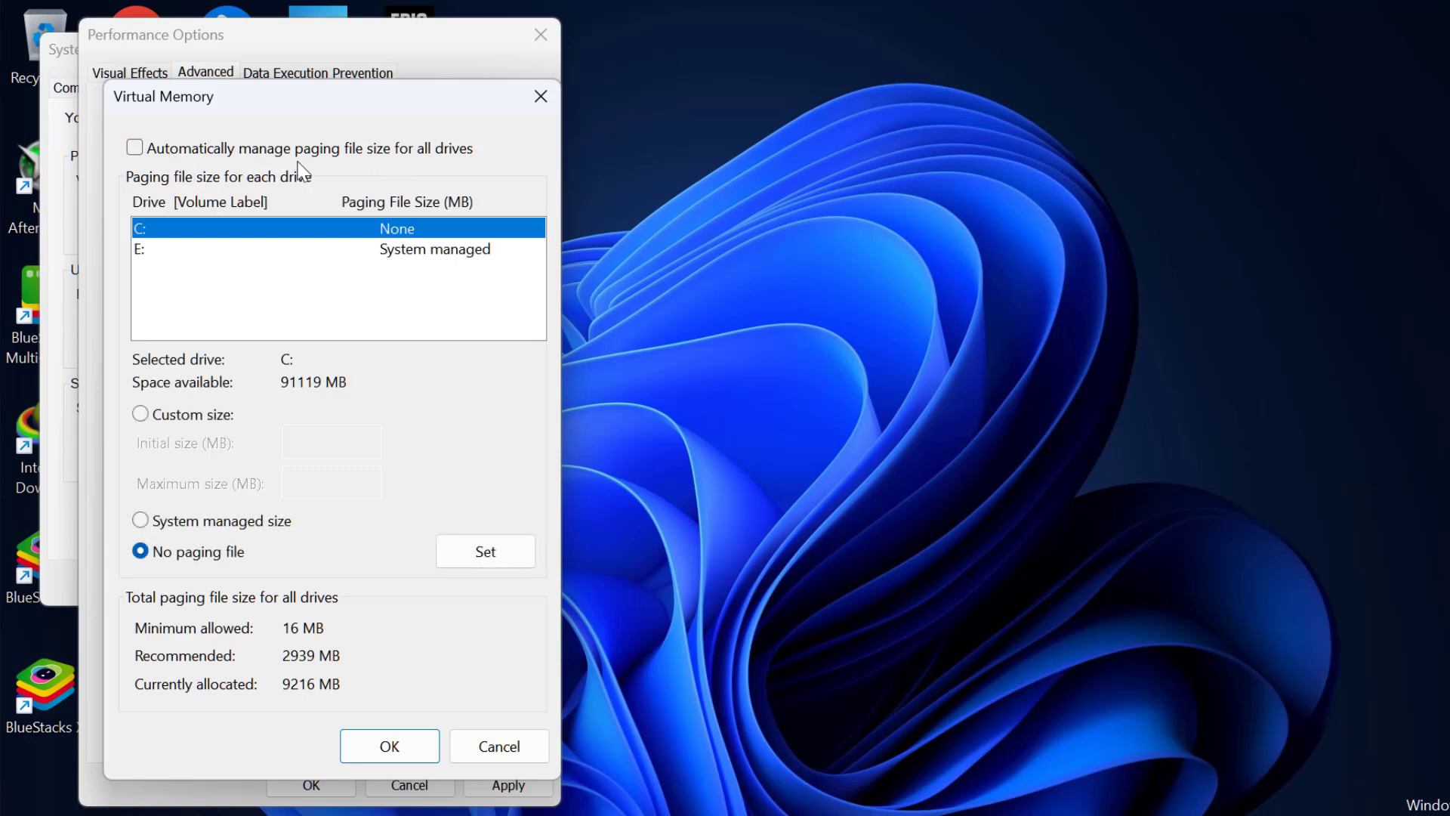
click(166, 251)
click(161, 233)
click(143, 417)
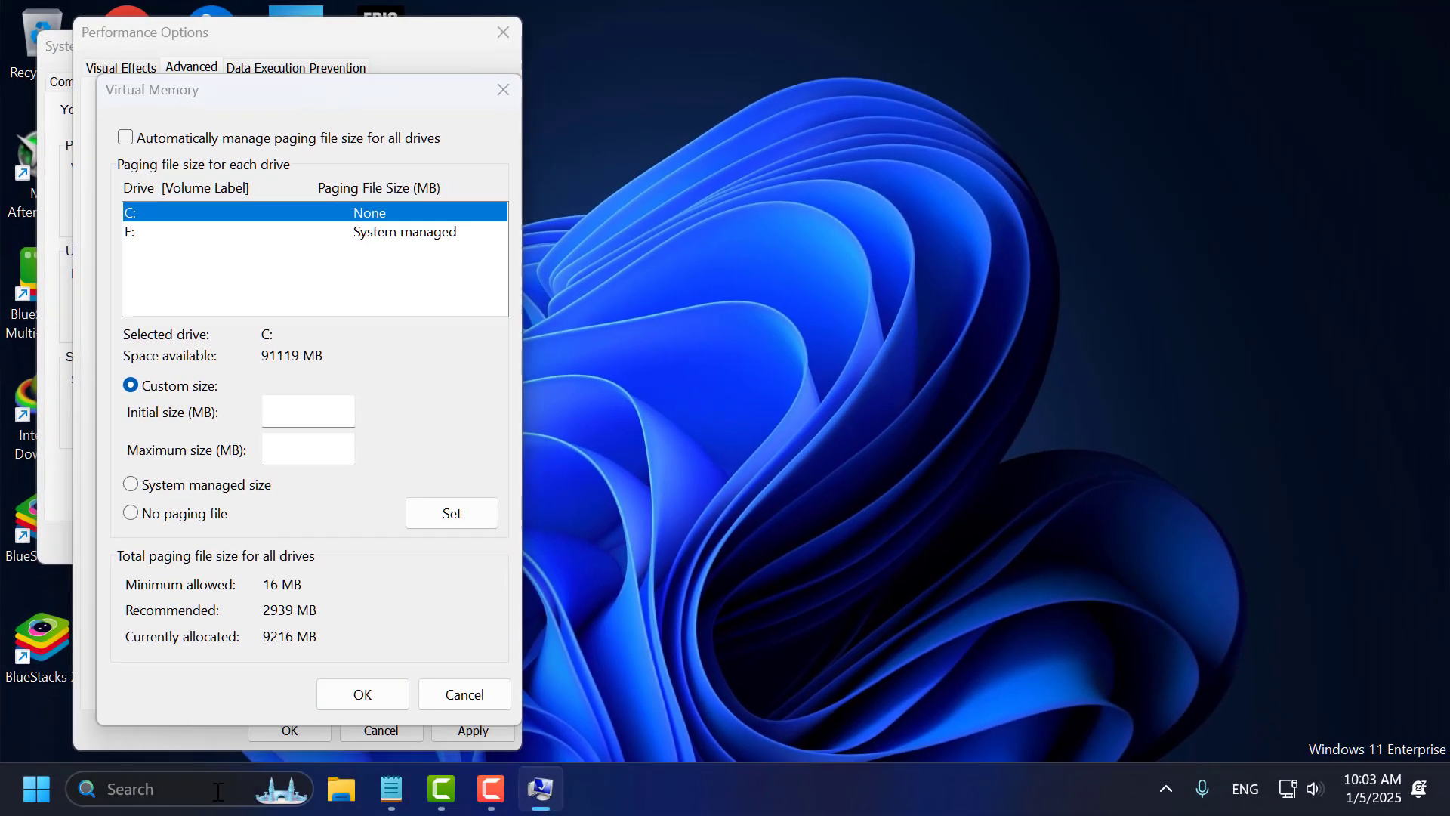
Look up the amount of installed RAM on the About your PC settings page
click(234, 815)
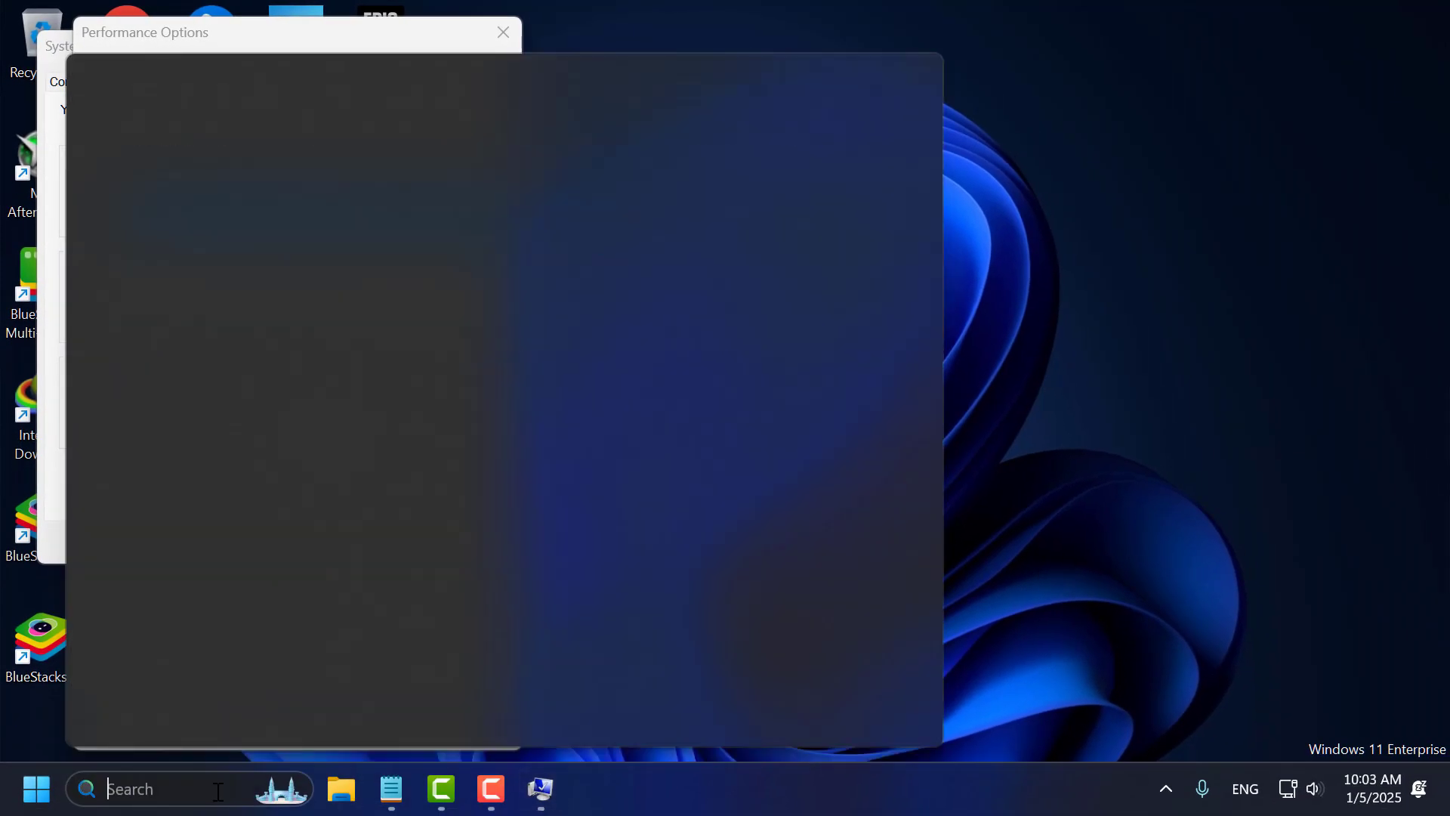
text(about your PC)
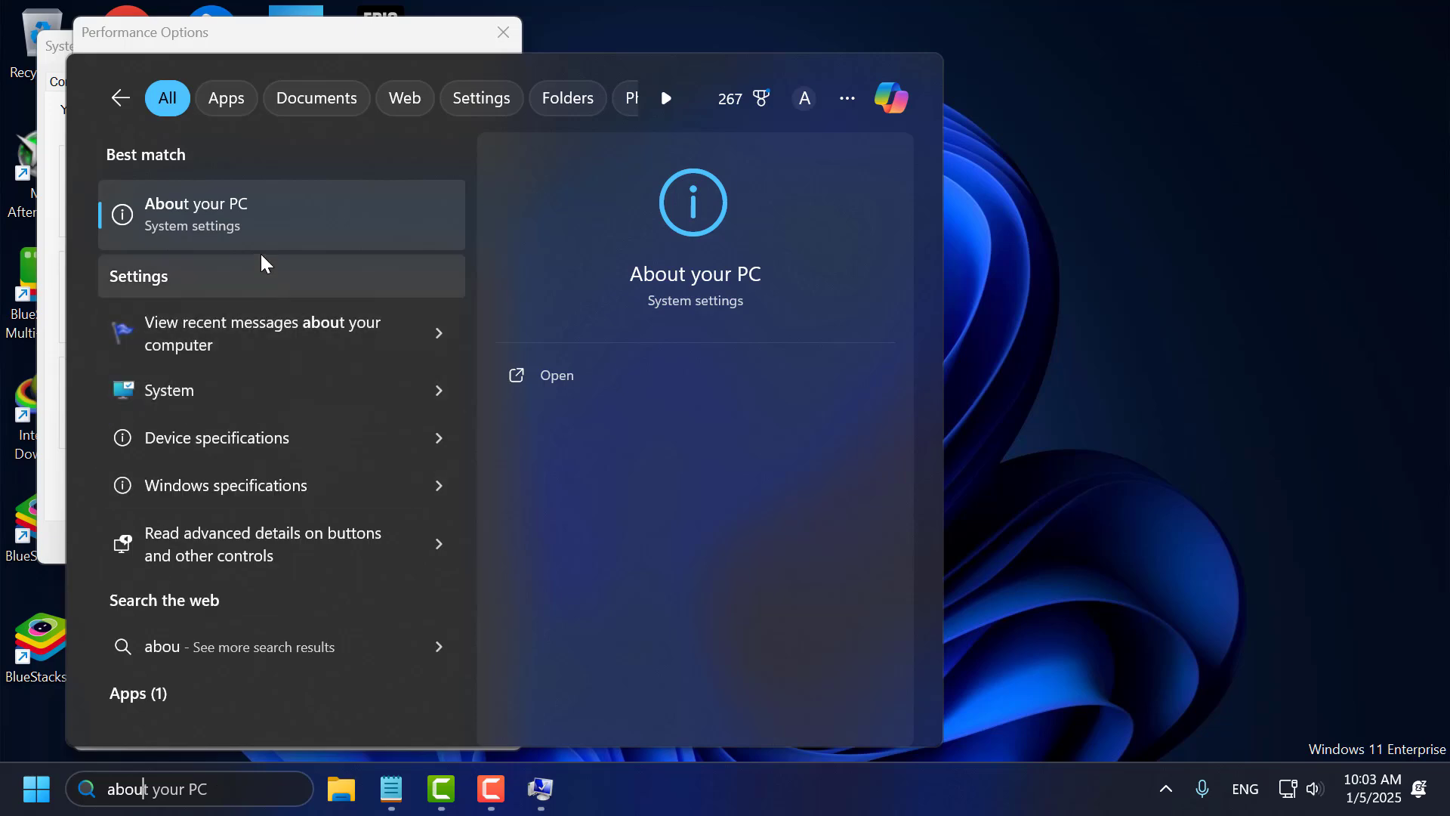
click(261, 228)
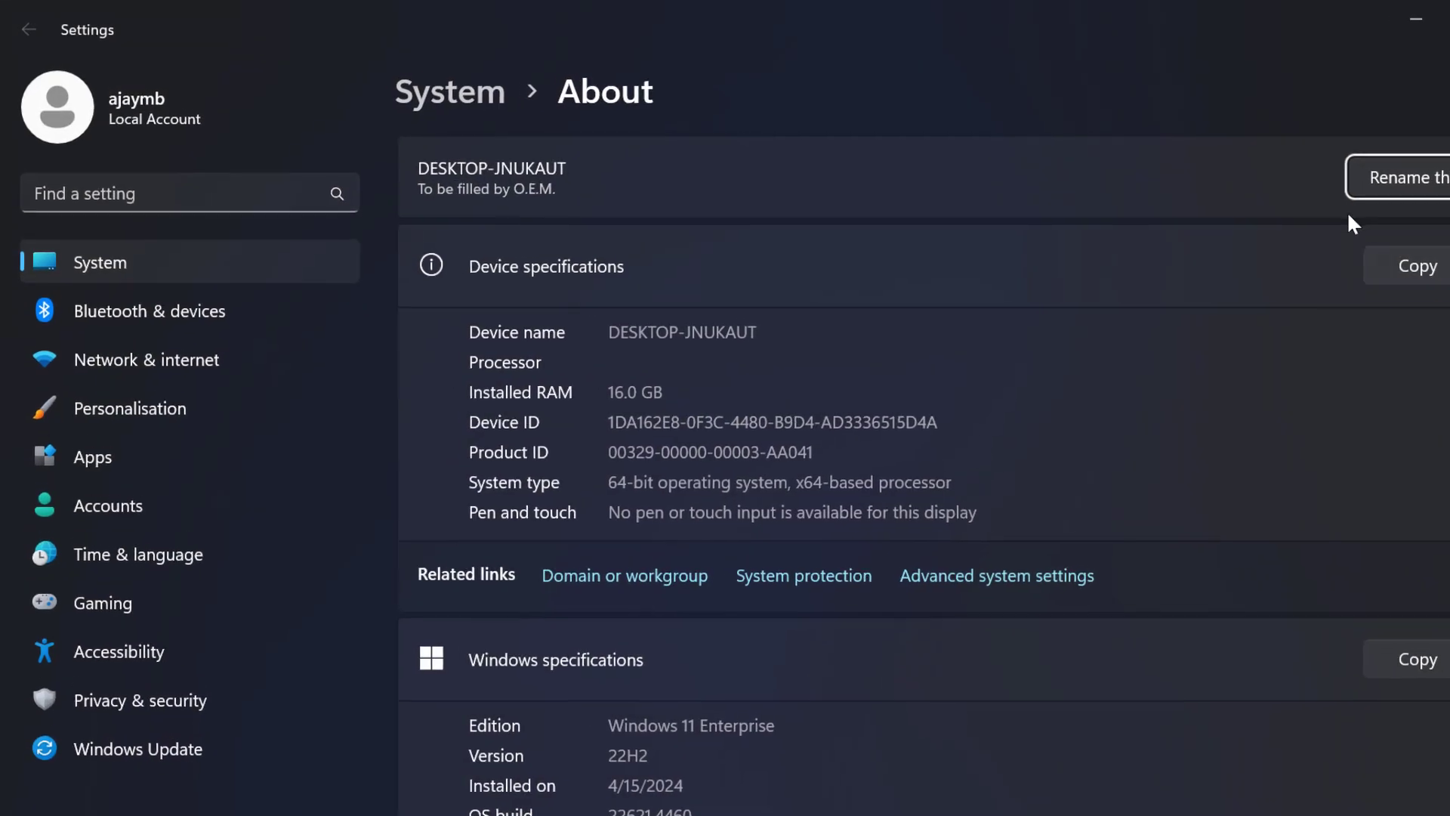
drag(683, 396, 563, 399)
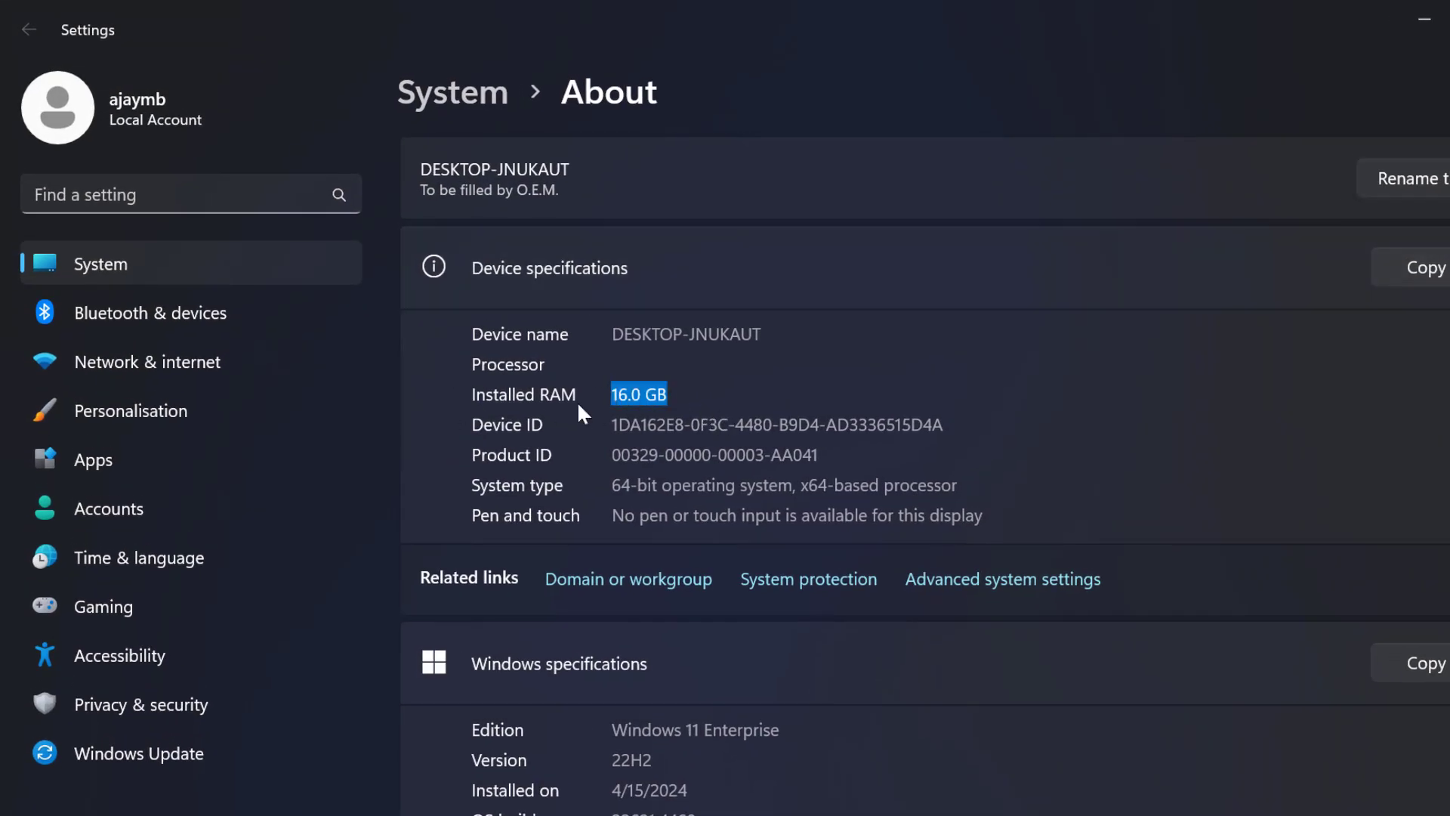
click(673, 399)
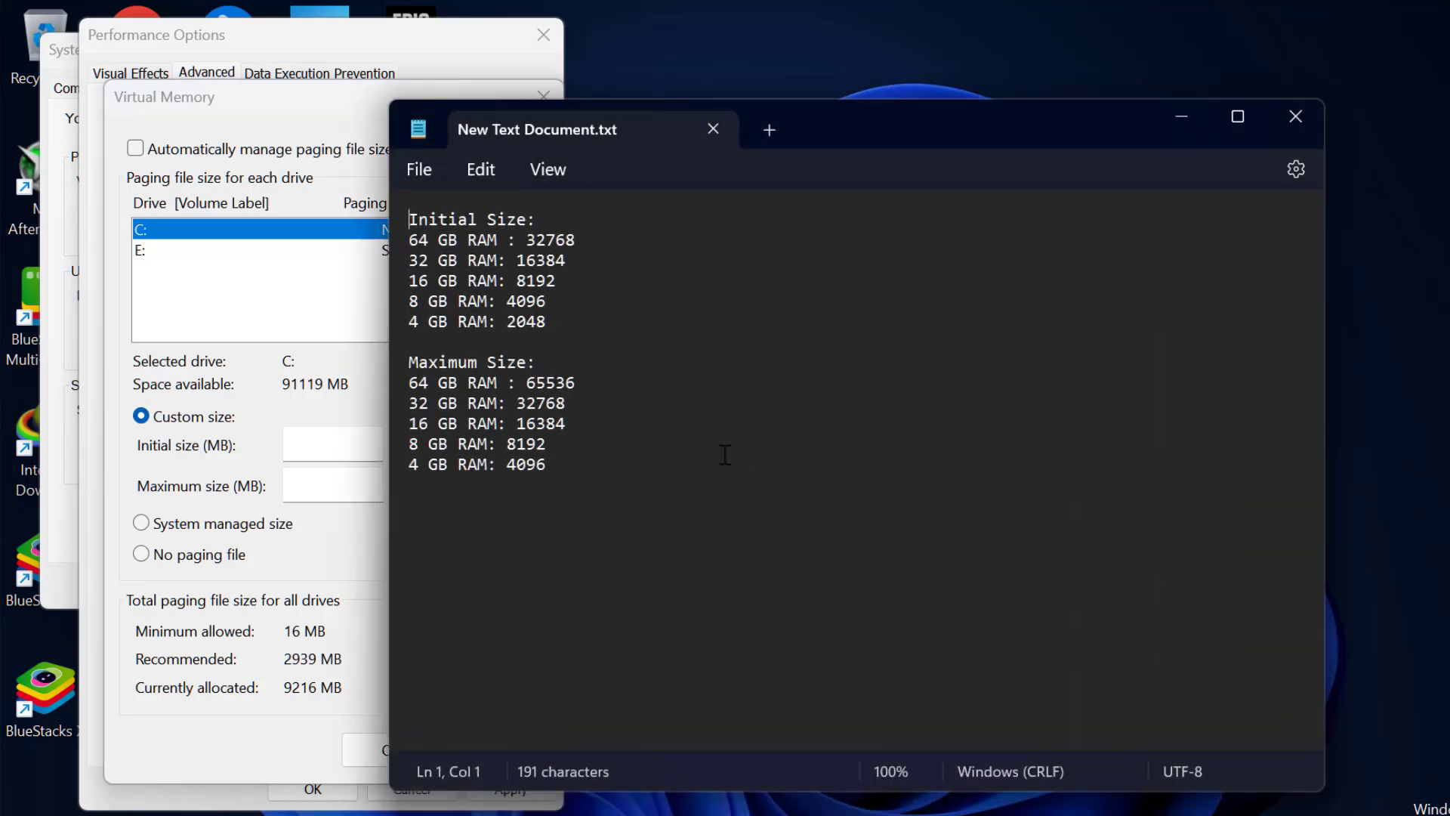
Move the New Text Document.txt window clear of the Virtual Memory dialog and examine its Initial Size and Maximum Size lists
drag(843, 130, 1125, 129)
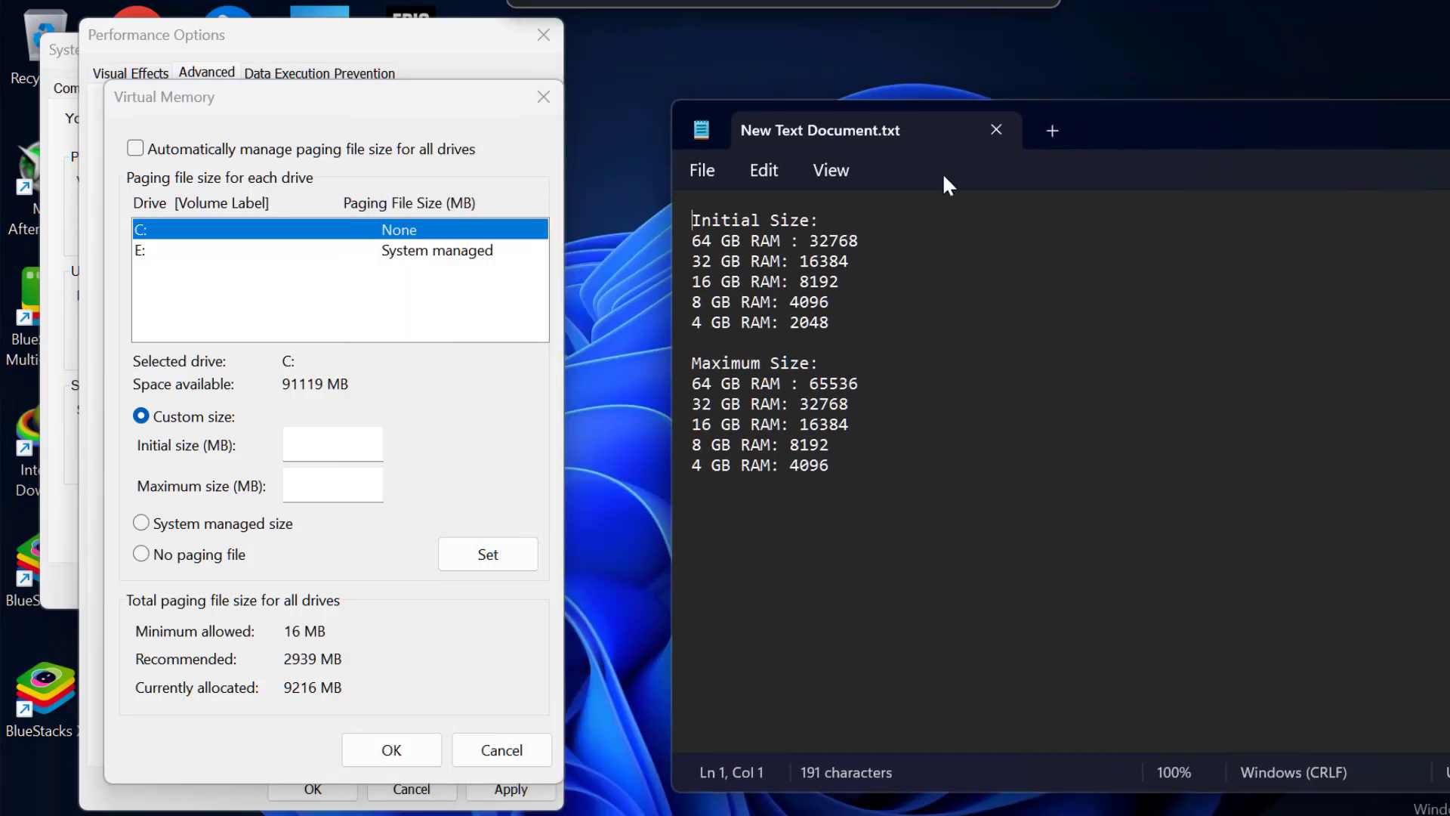
triple_click(842, 220)
click(822, 376)
triple_click(813, 363)
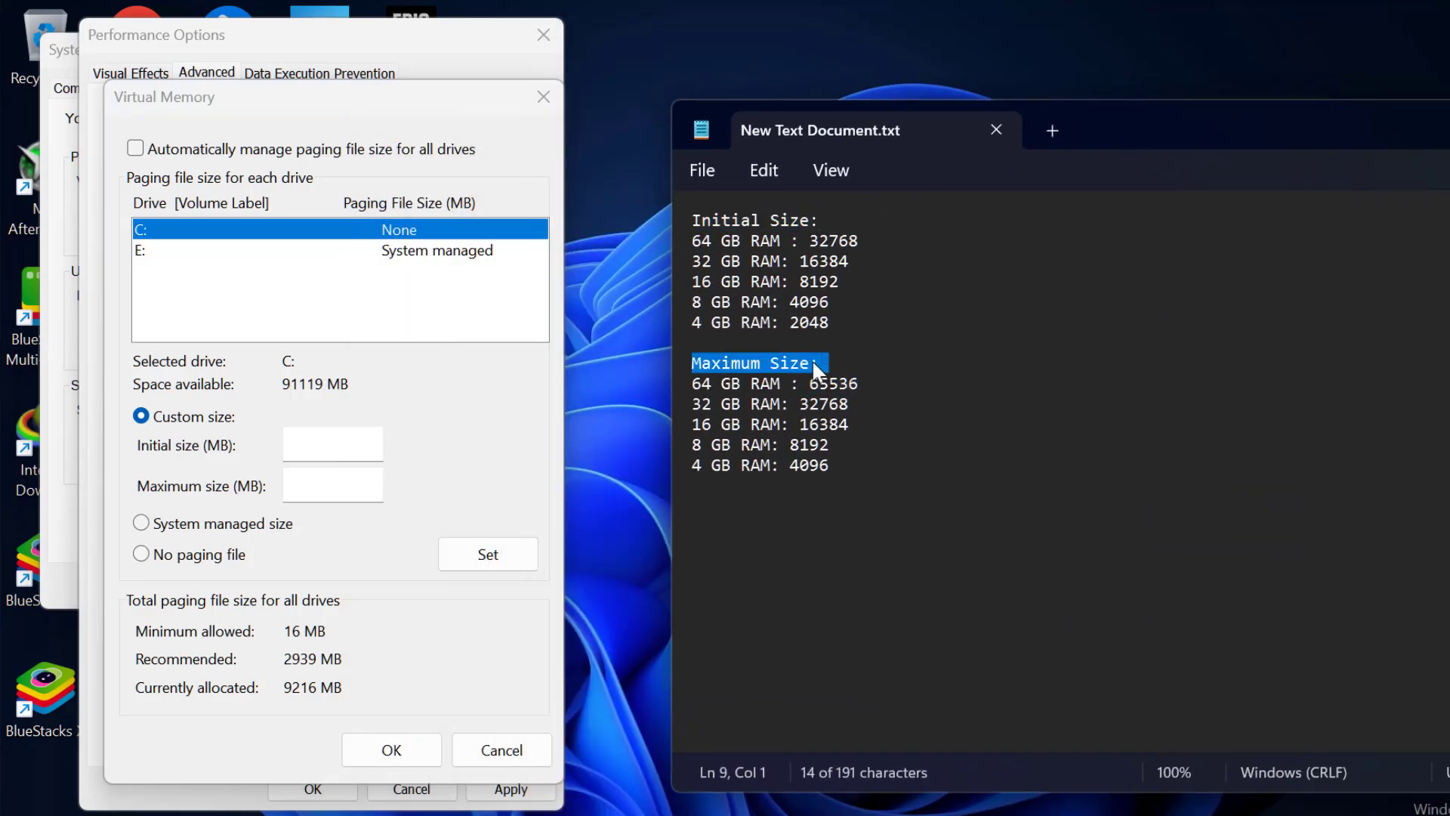
Copy the 16 GB RAM values from New Text Document.txt into drive C:'s custom paging file size: initial 8192 MB, maximum 16384 MB
click(837, 327)
drag(840, 281, 799, 288)
key(ctrl+c)
click(296, 444)
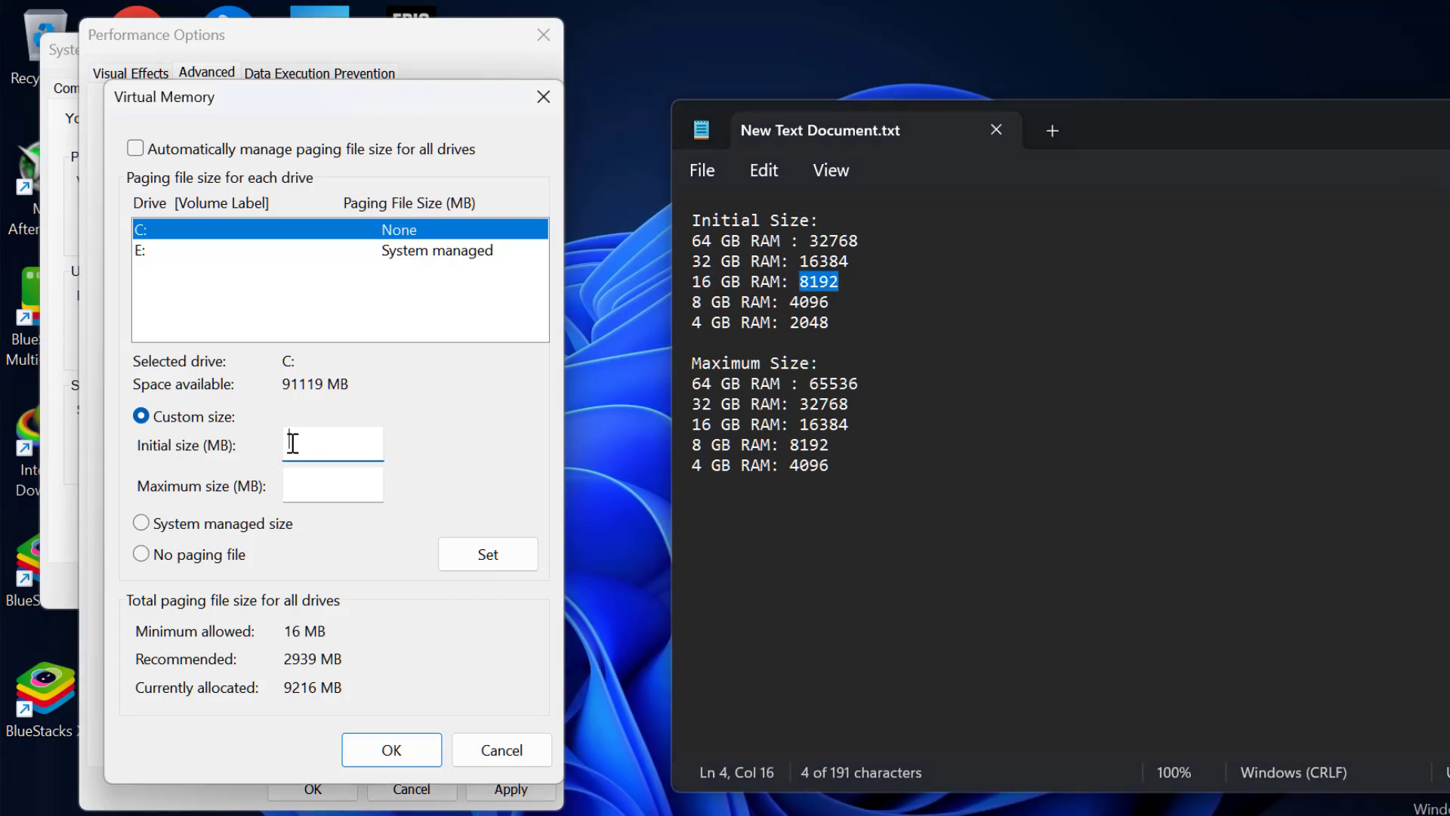
key(ctrl+v)
drag(881, 421, 805, 431)
key(ctrl+c)
click(302, 487)
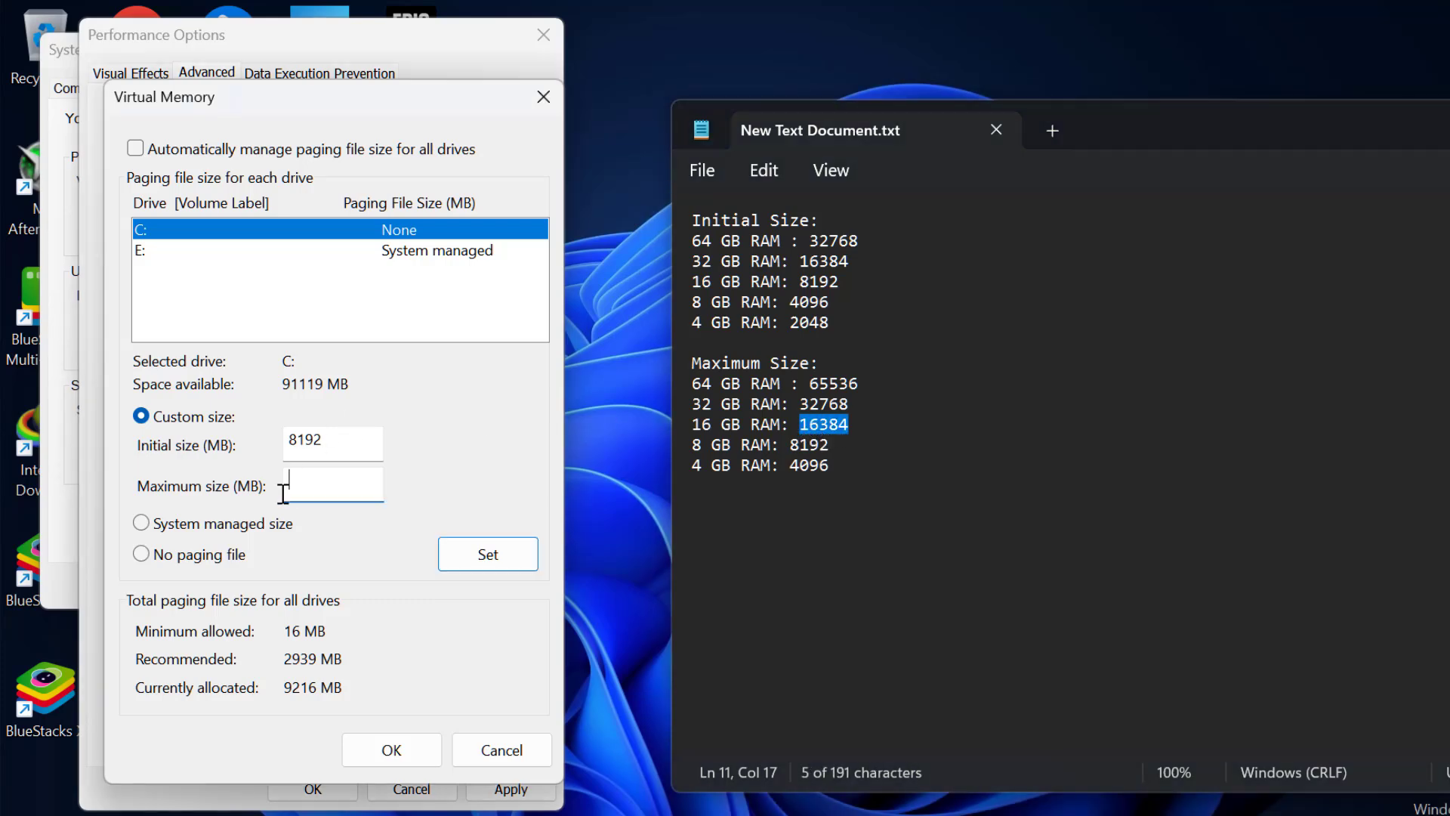
key(ctrl+v)
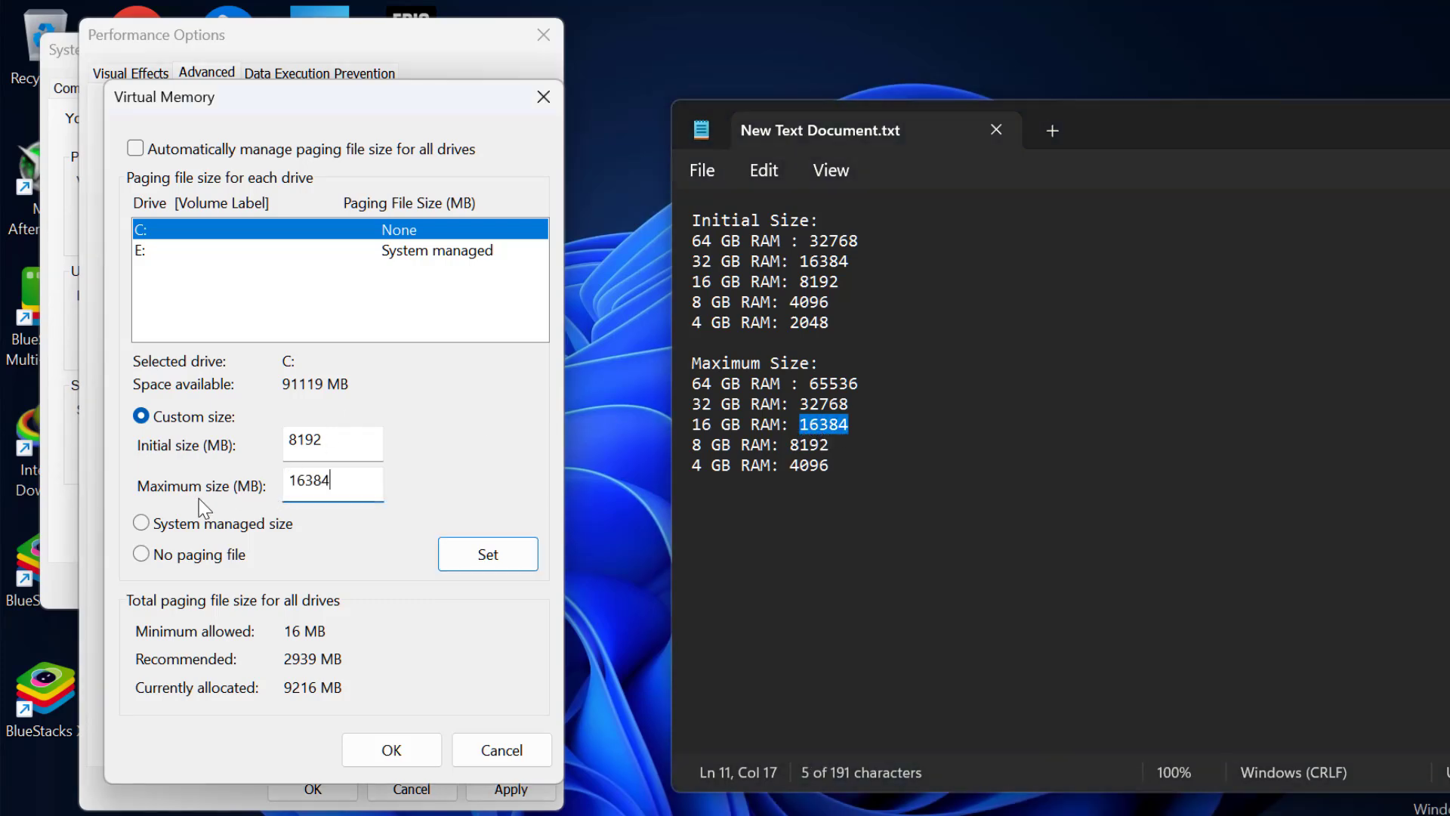
Set the custom paging file size for drive C:, accept the system dialogs, choose to restart later, and minimize the text document
click(490, 567)
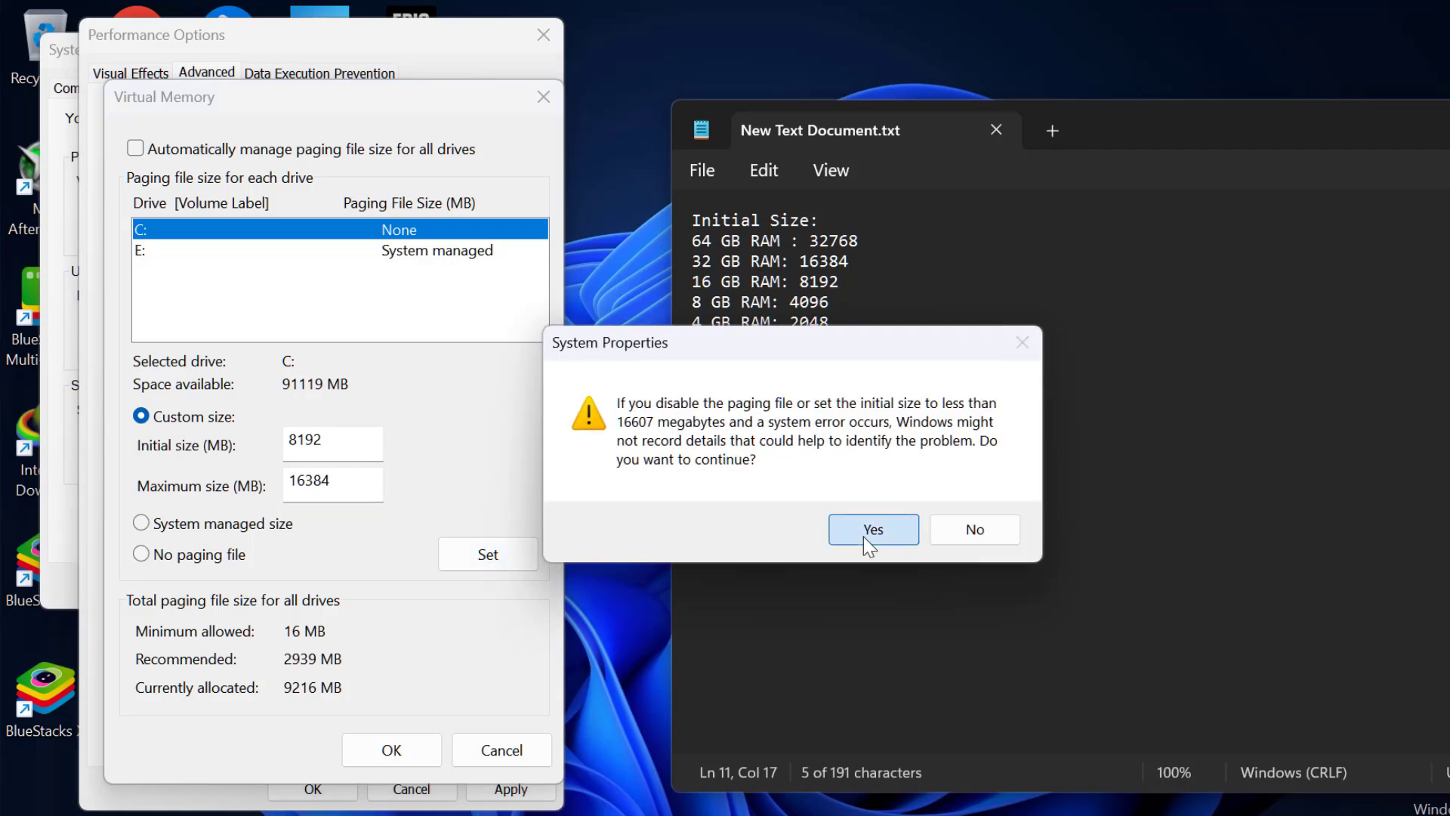
click(872, 529)
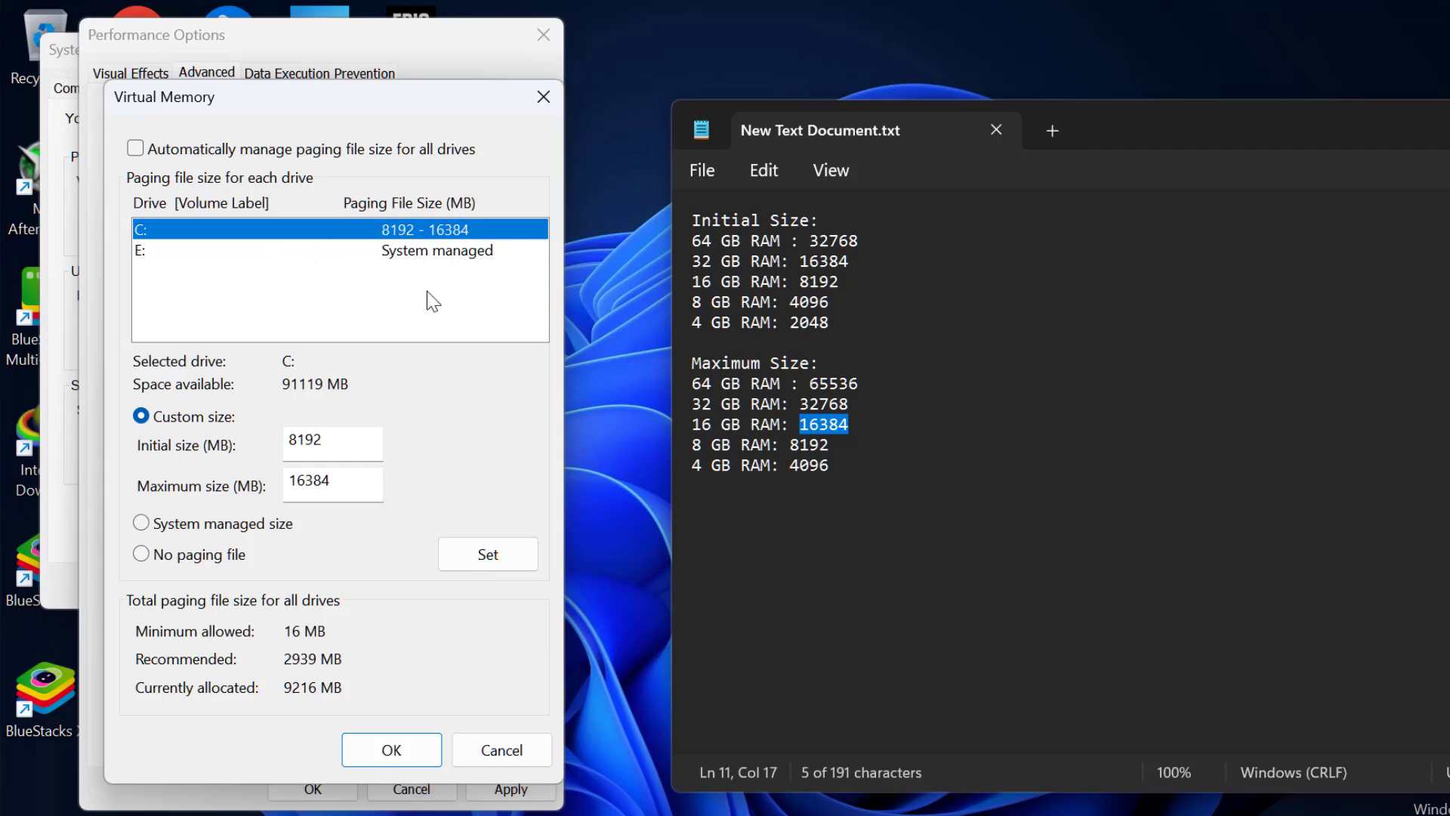
click(431, 754)
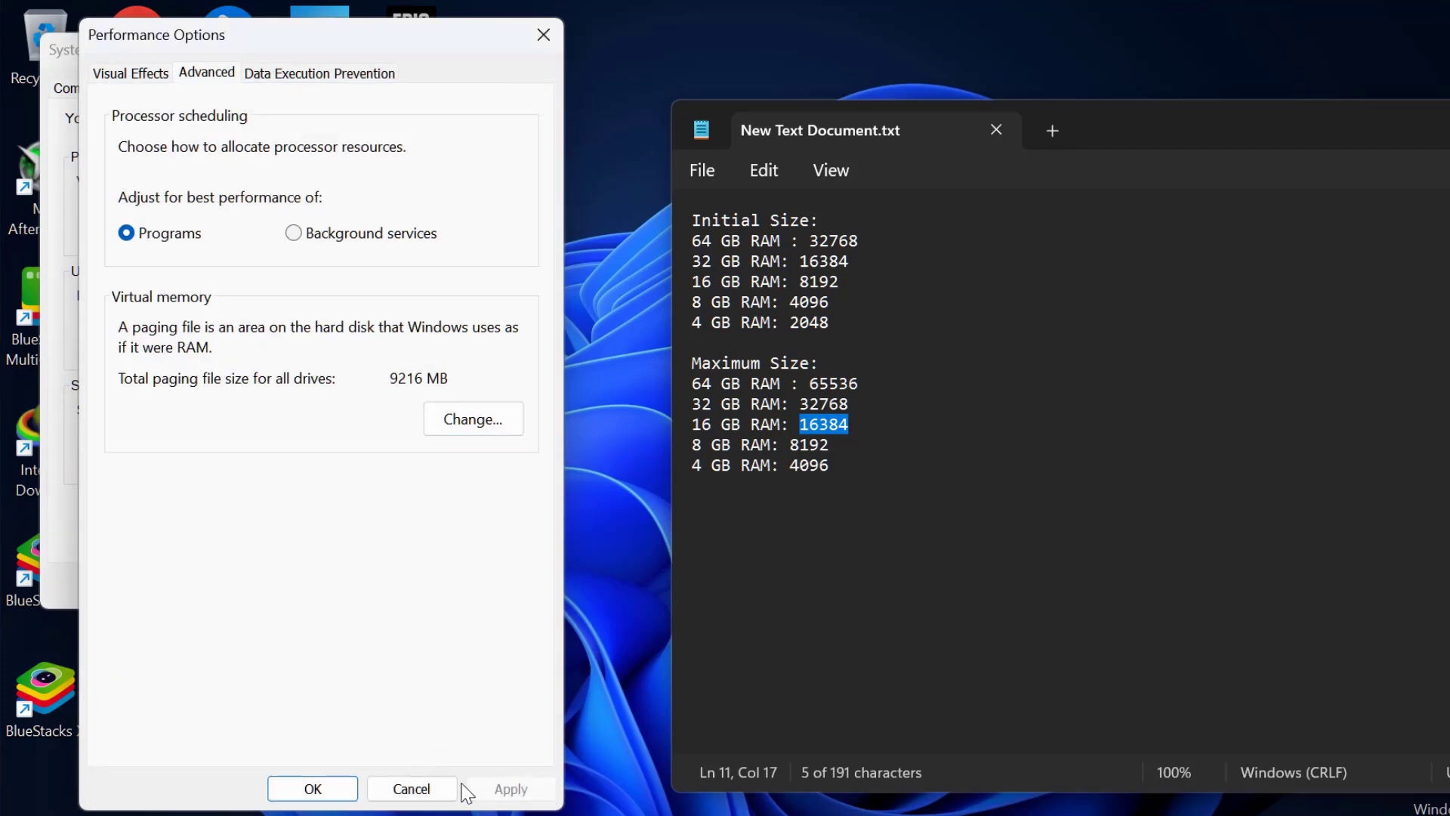
click(358, 792)
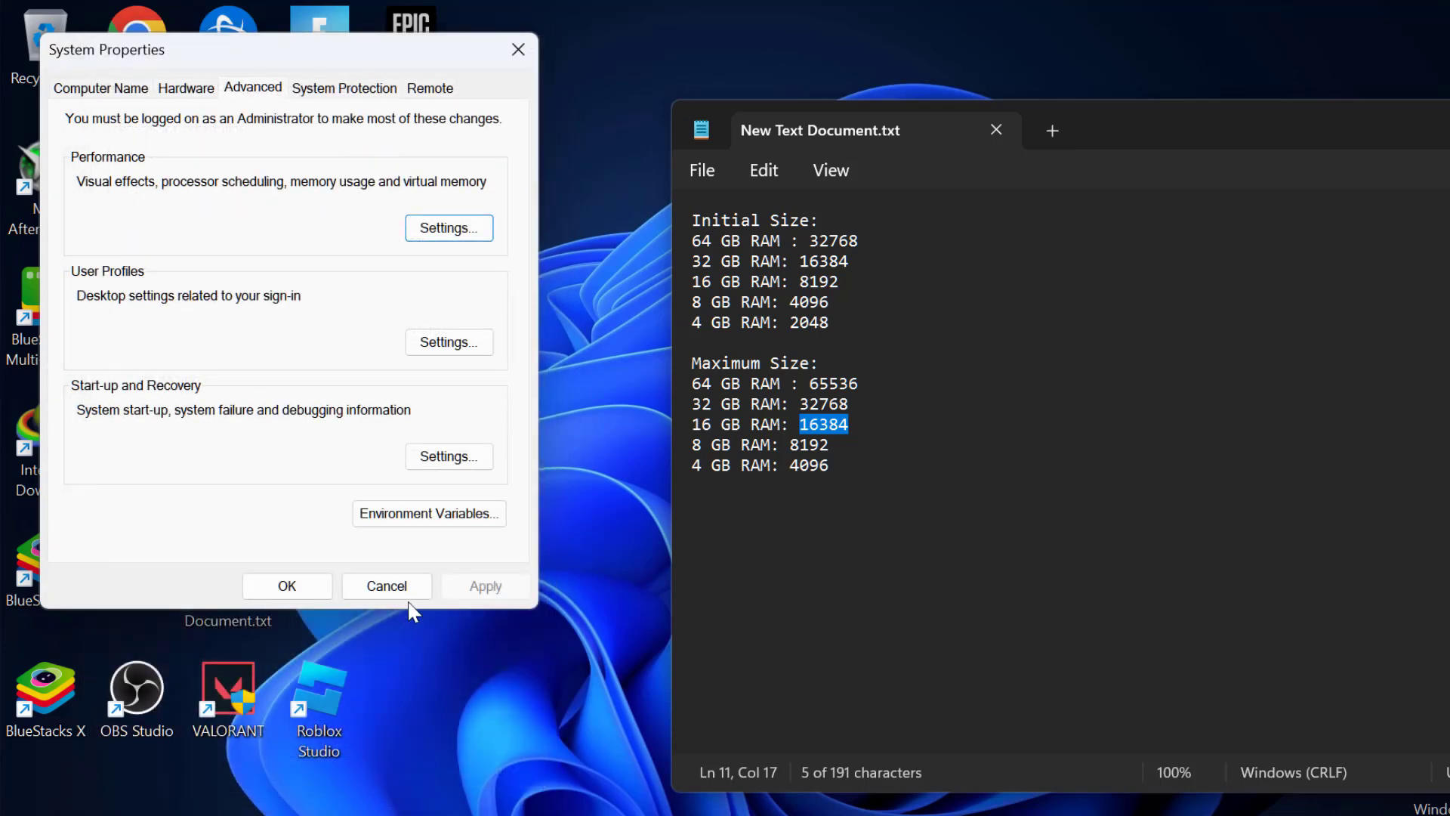
click(285, 586)
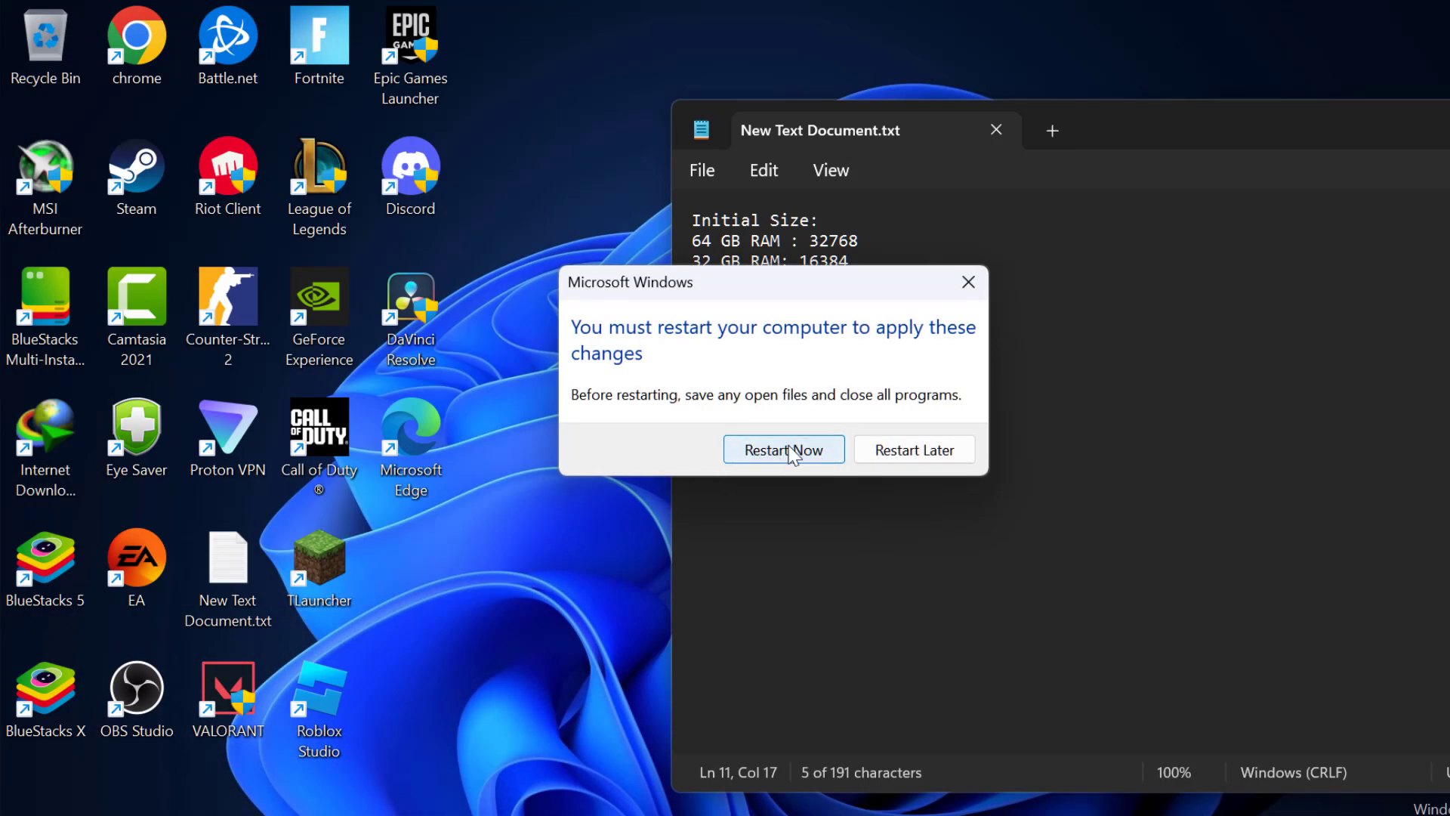
click(937, 452)
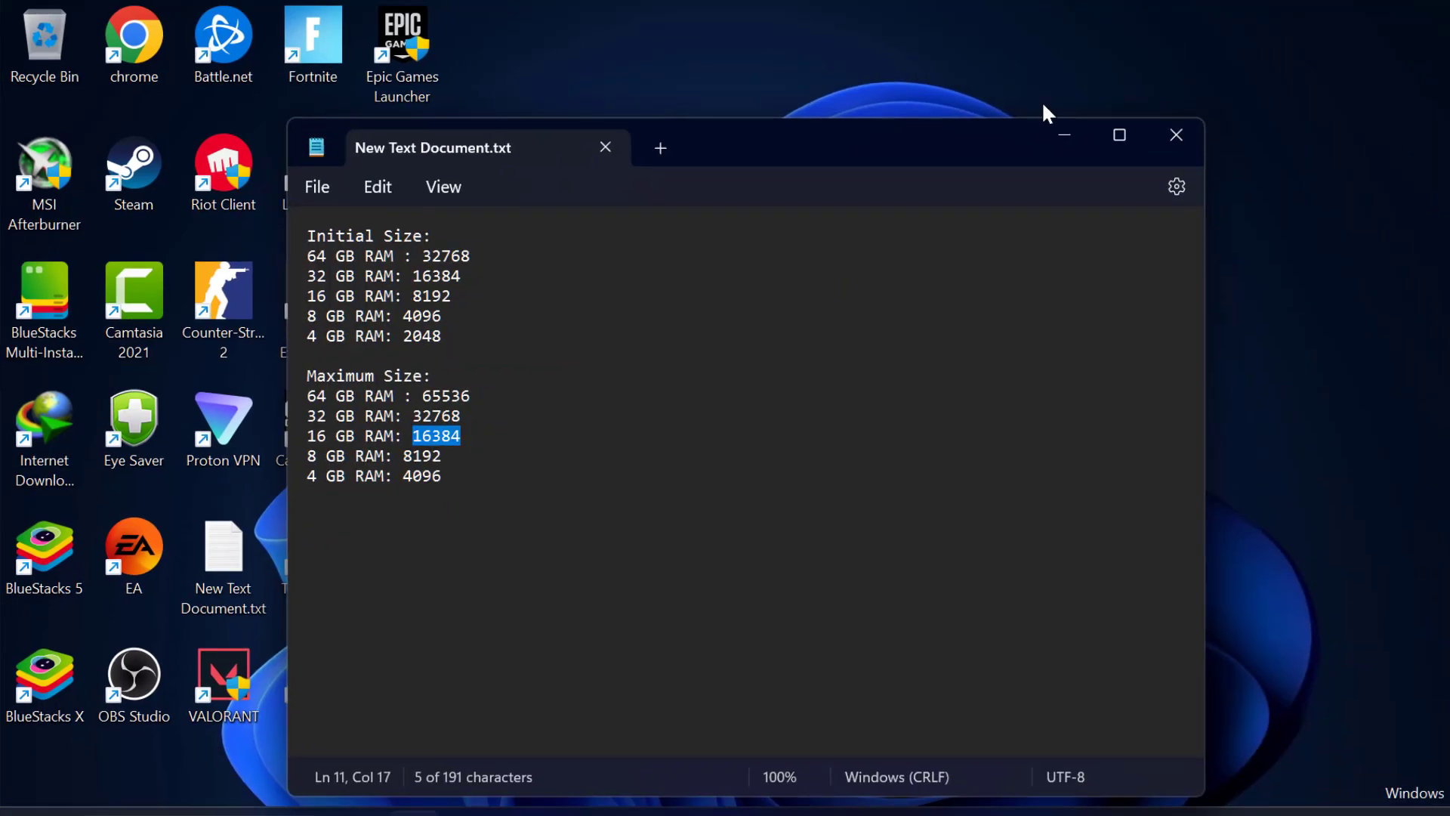
click(1010, 127)
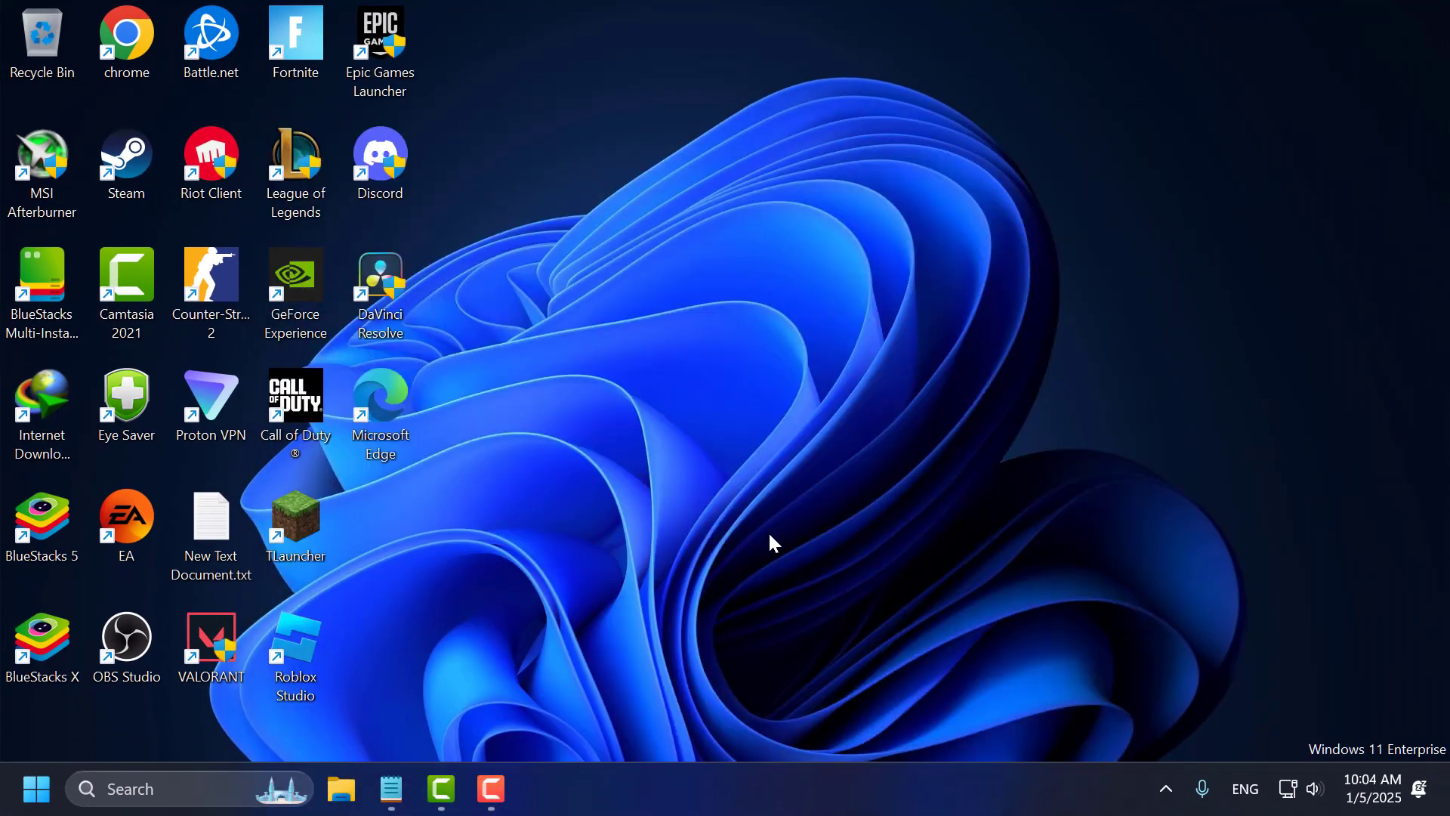
Find Choose a power plan through Windows search, review the preferred and additional power plans, and close Power Options
click(211, 789)
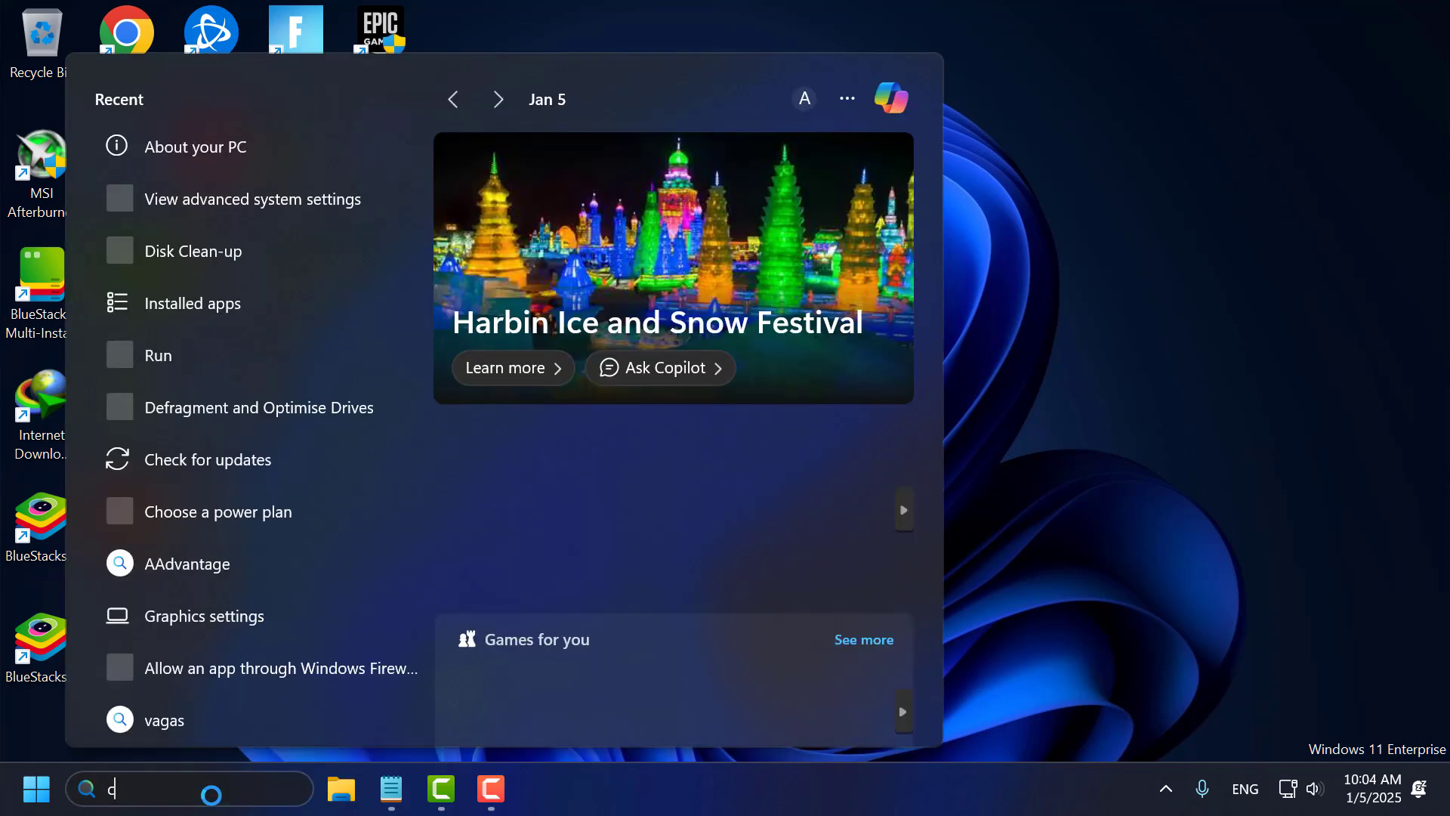
text(choose a power plan)
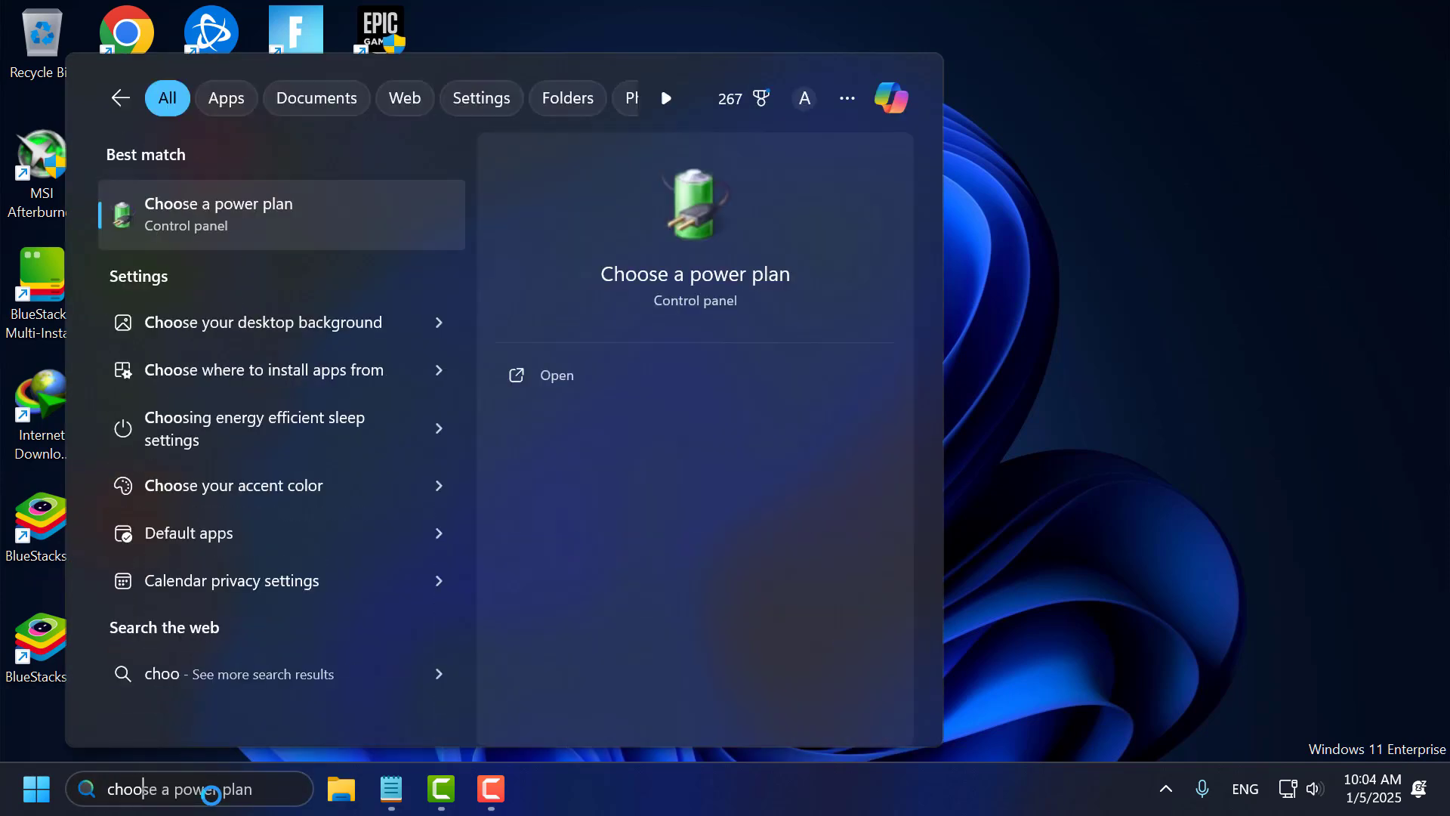
click(259, 239)
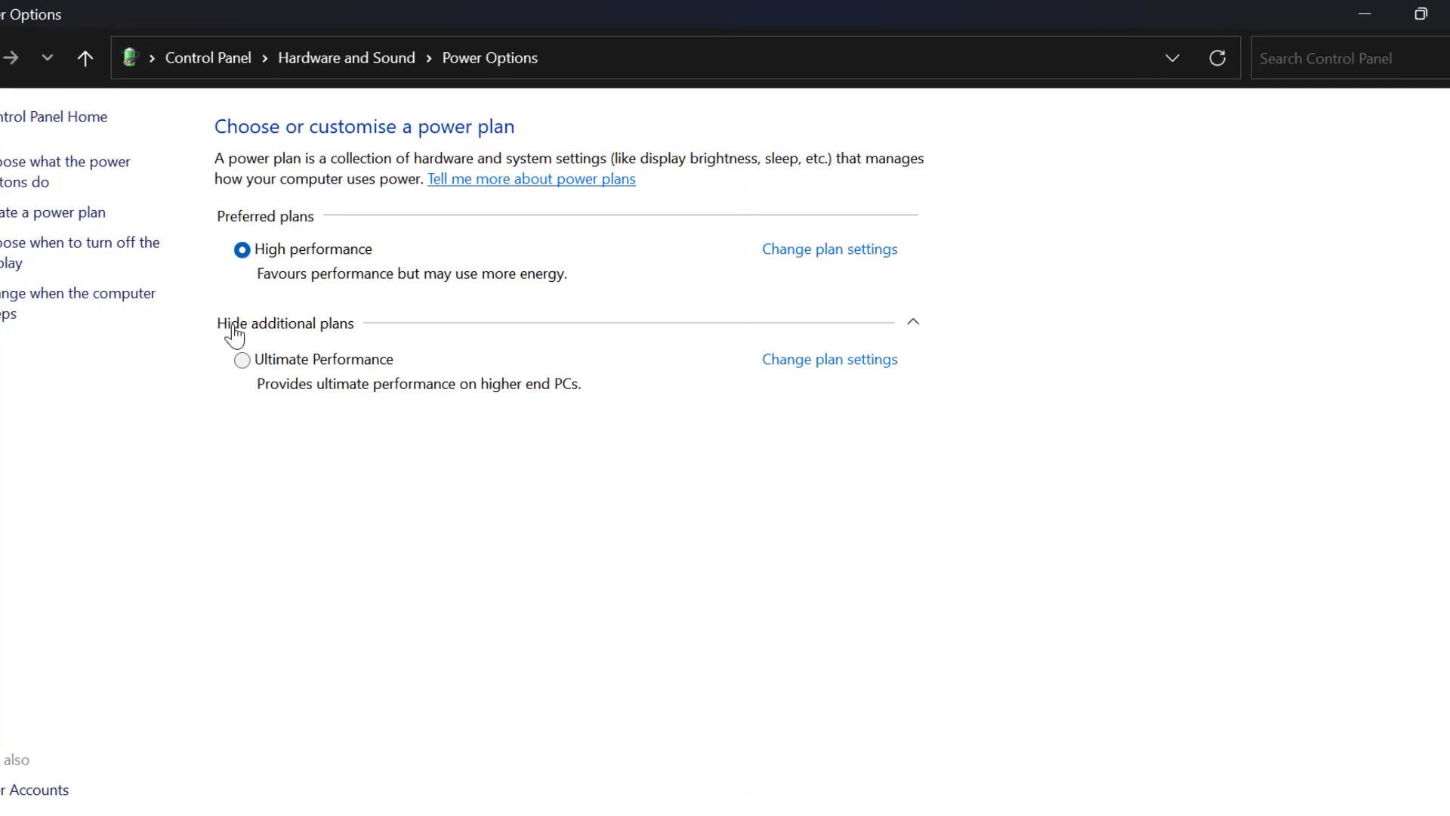
click(248, 315)
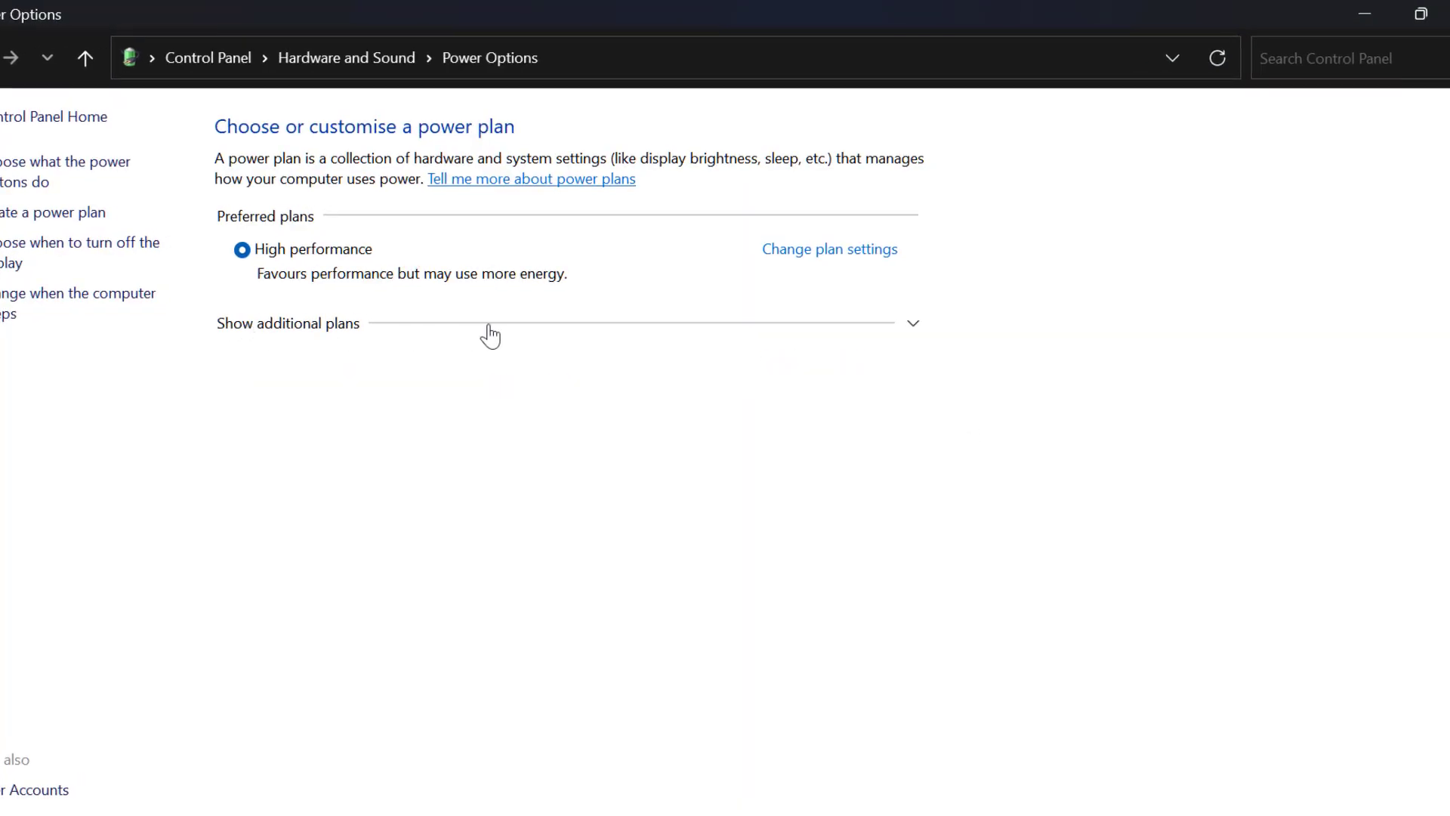
click(318, 326)
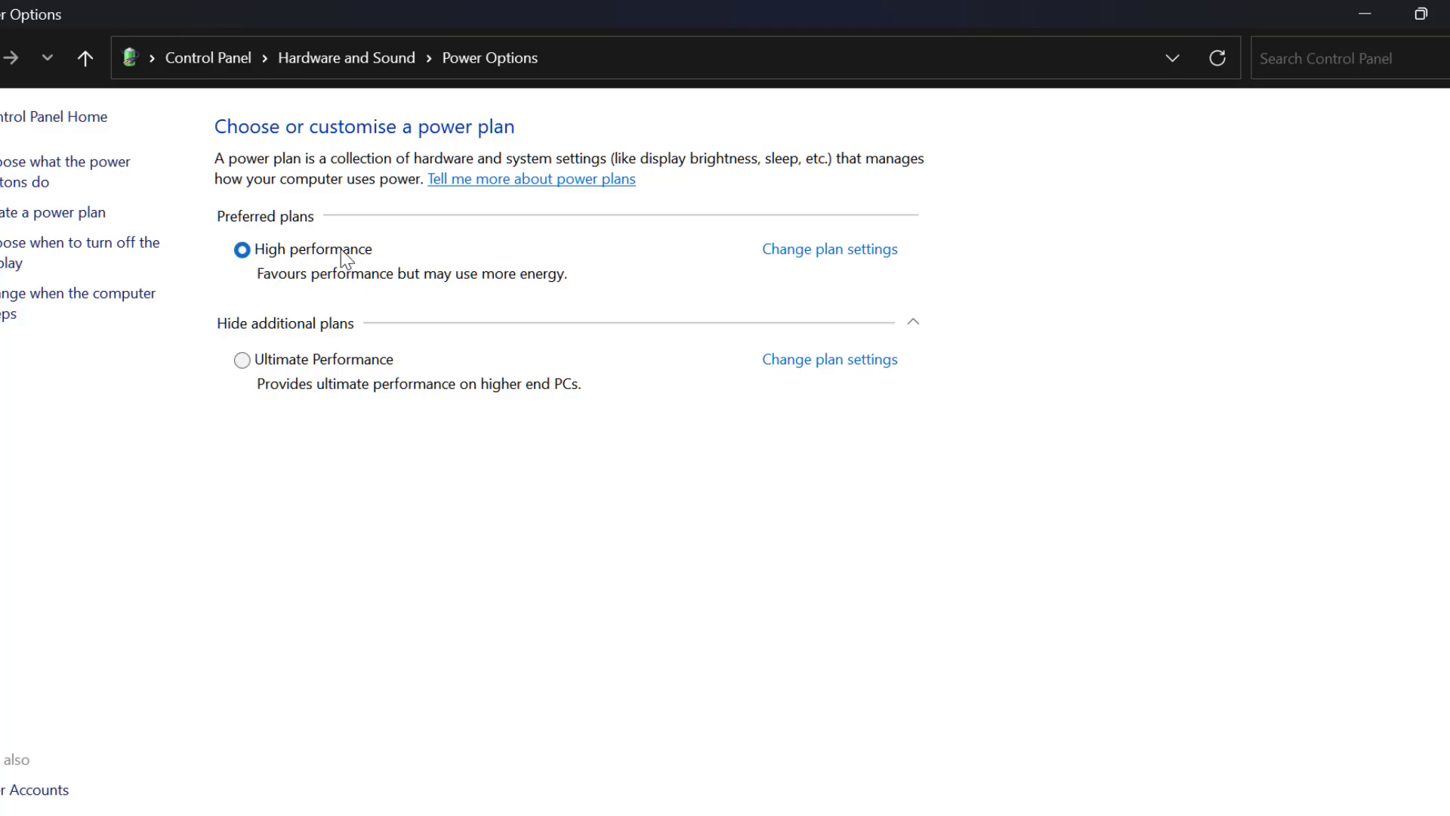
click(1437, 15)
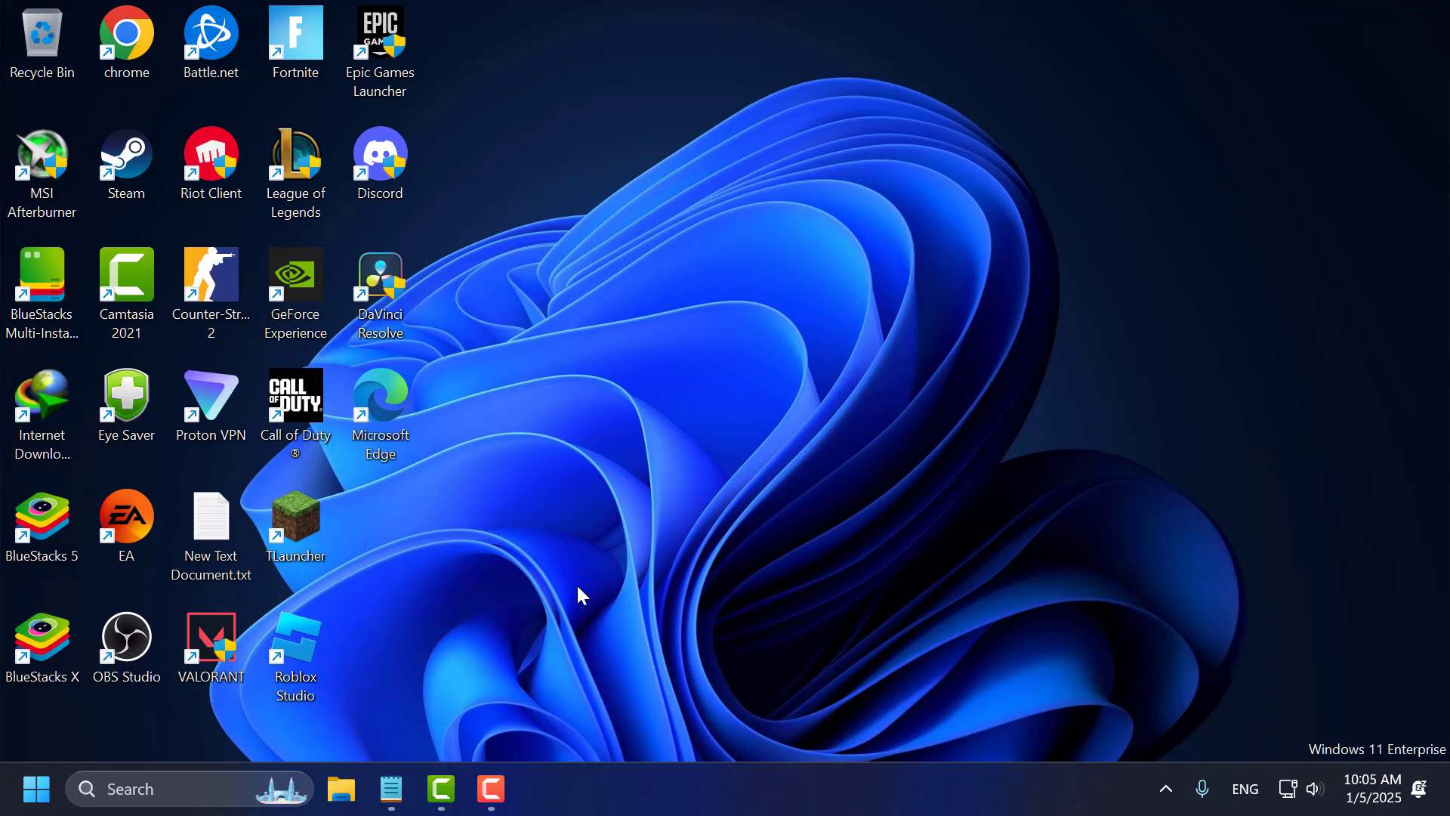
Find Storage Sense through Windows search, turn it on in the Storage settings, and close Settings
click(261, 788)
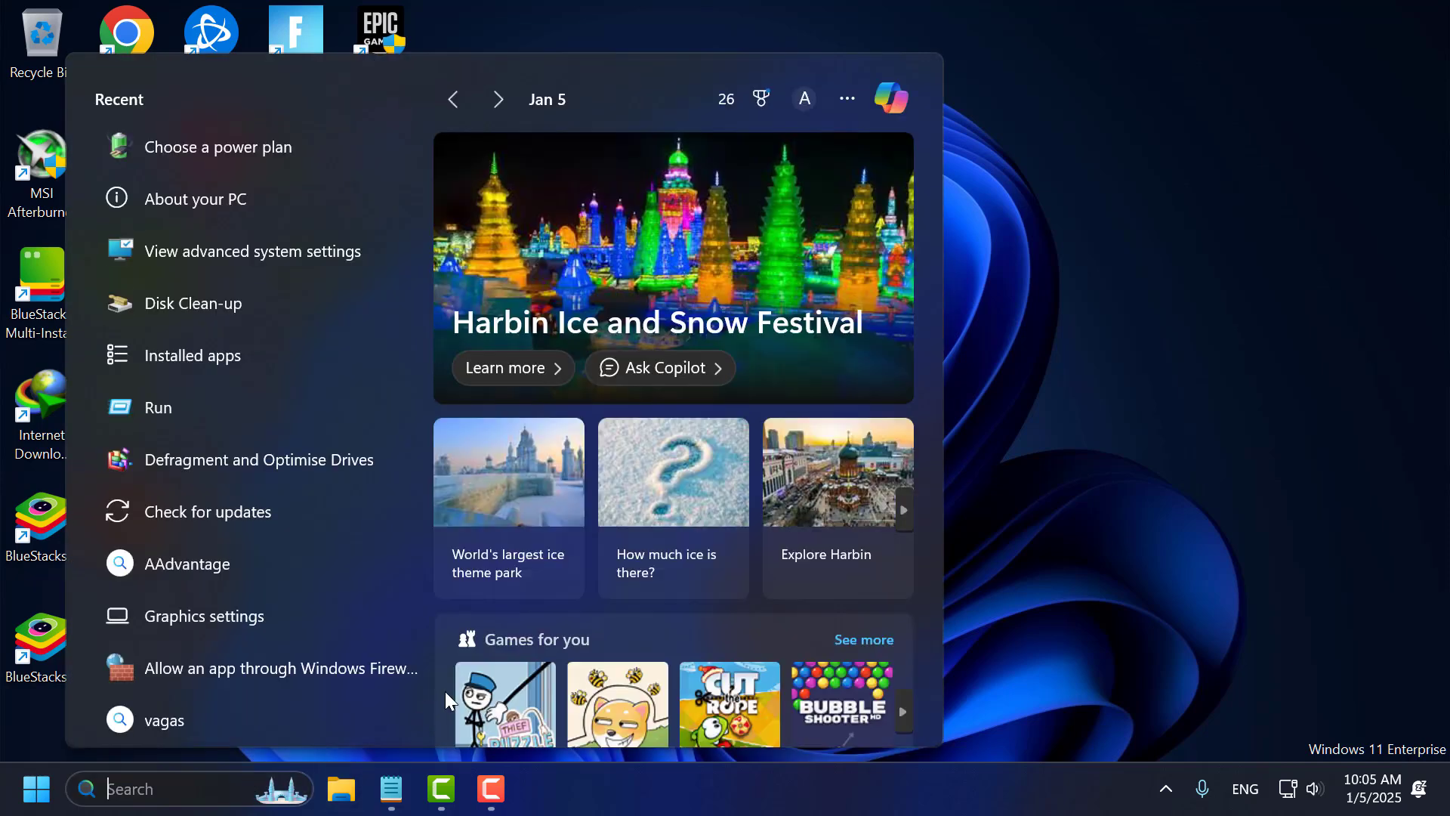
text(st)
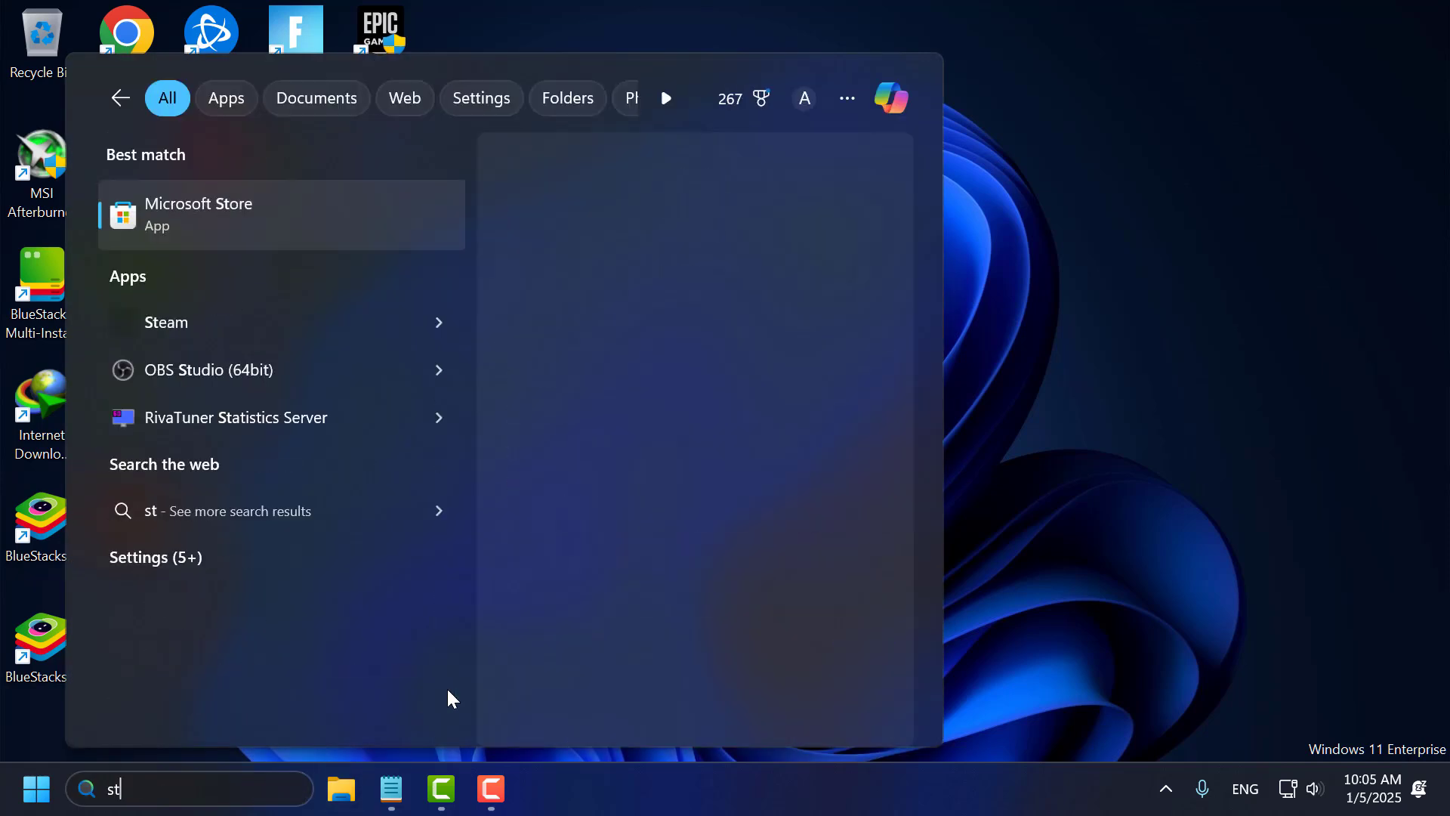
text(orage sen)
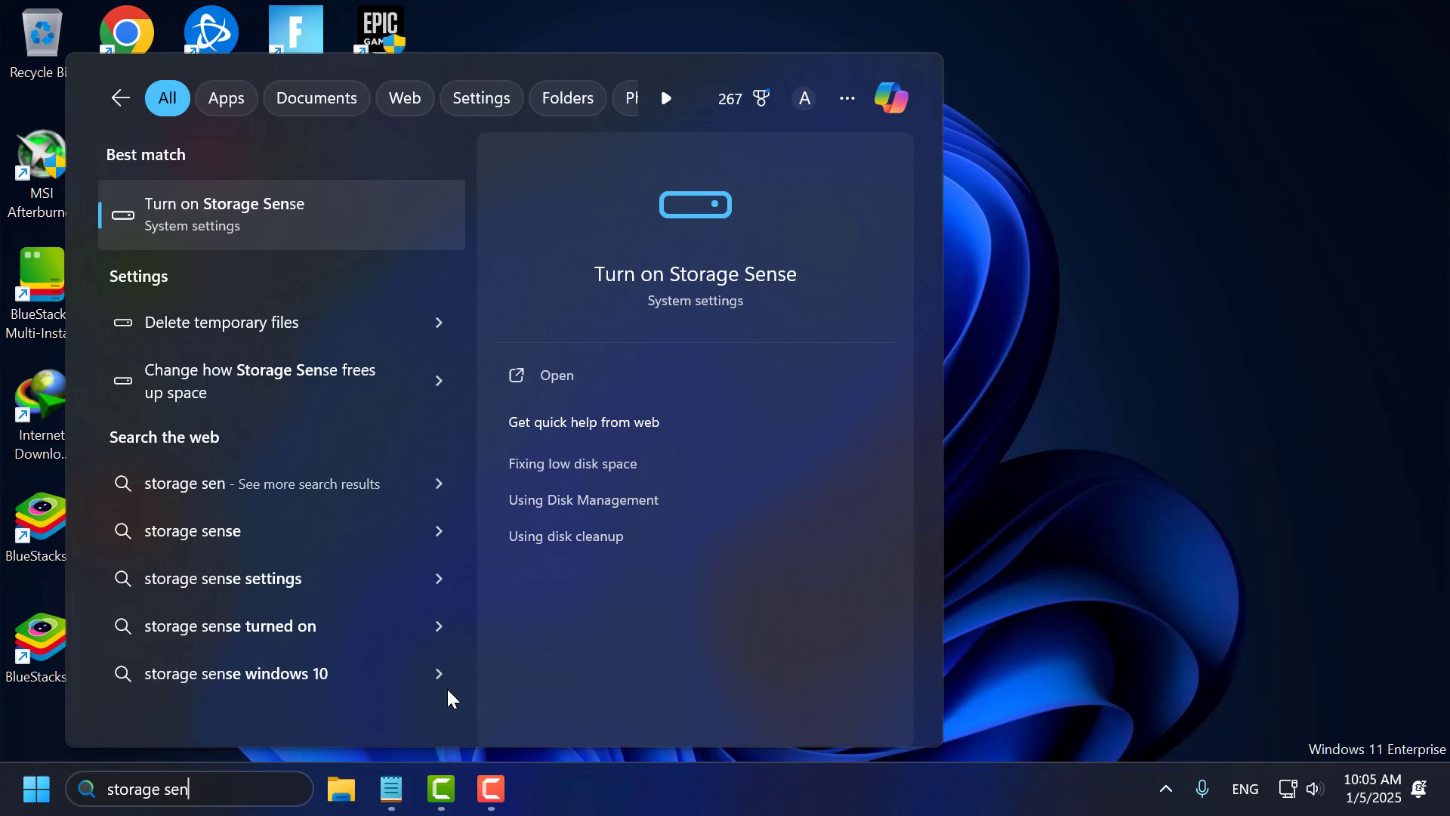
click(274, 217)
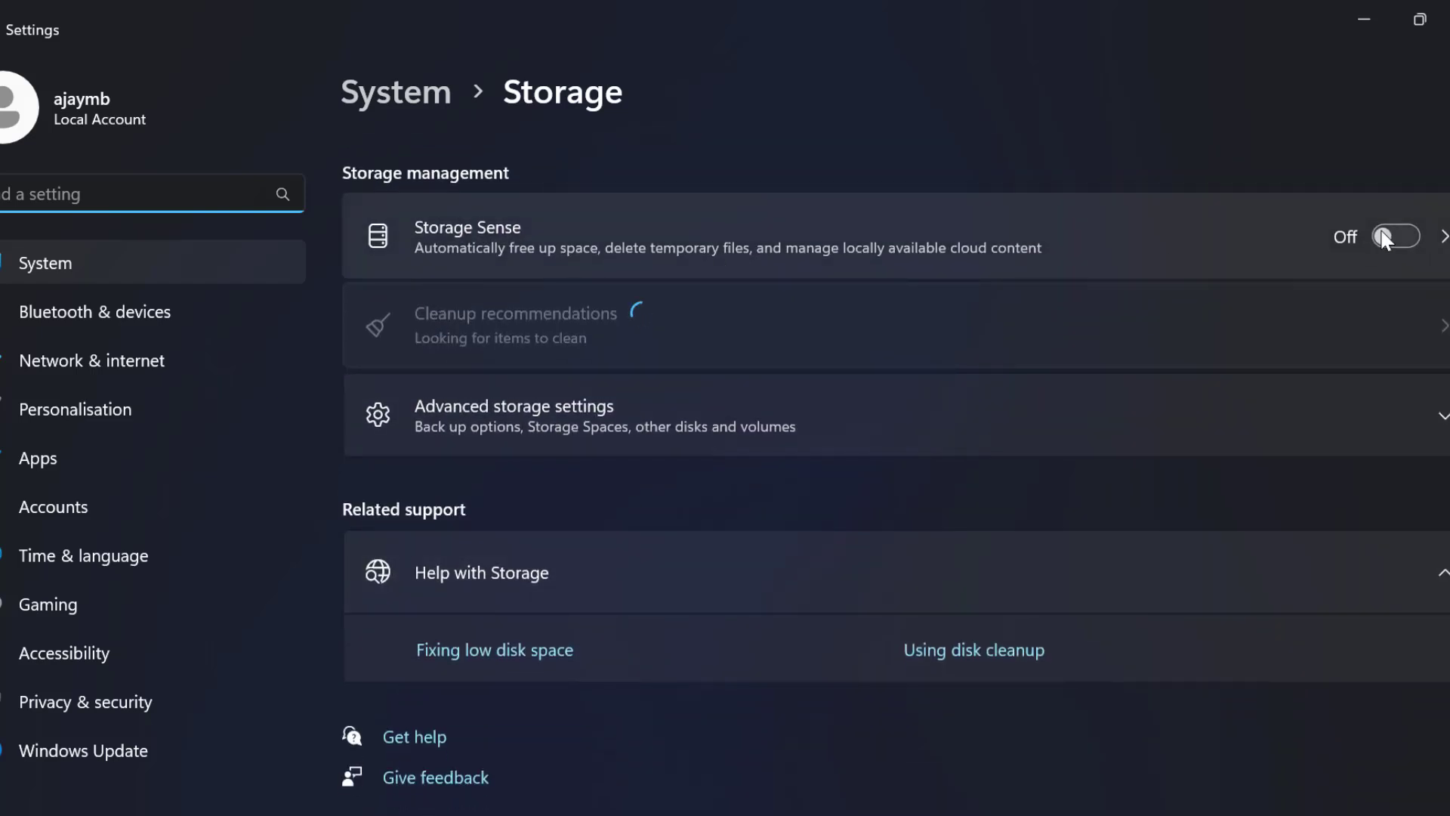
click(1386, 239)
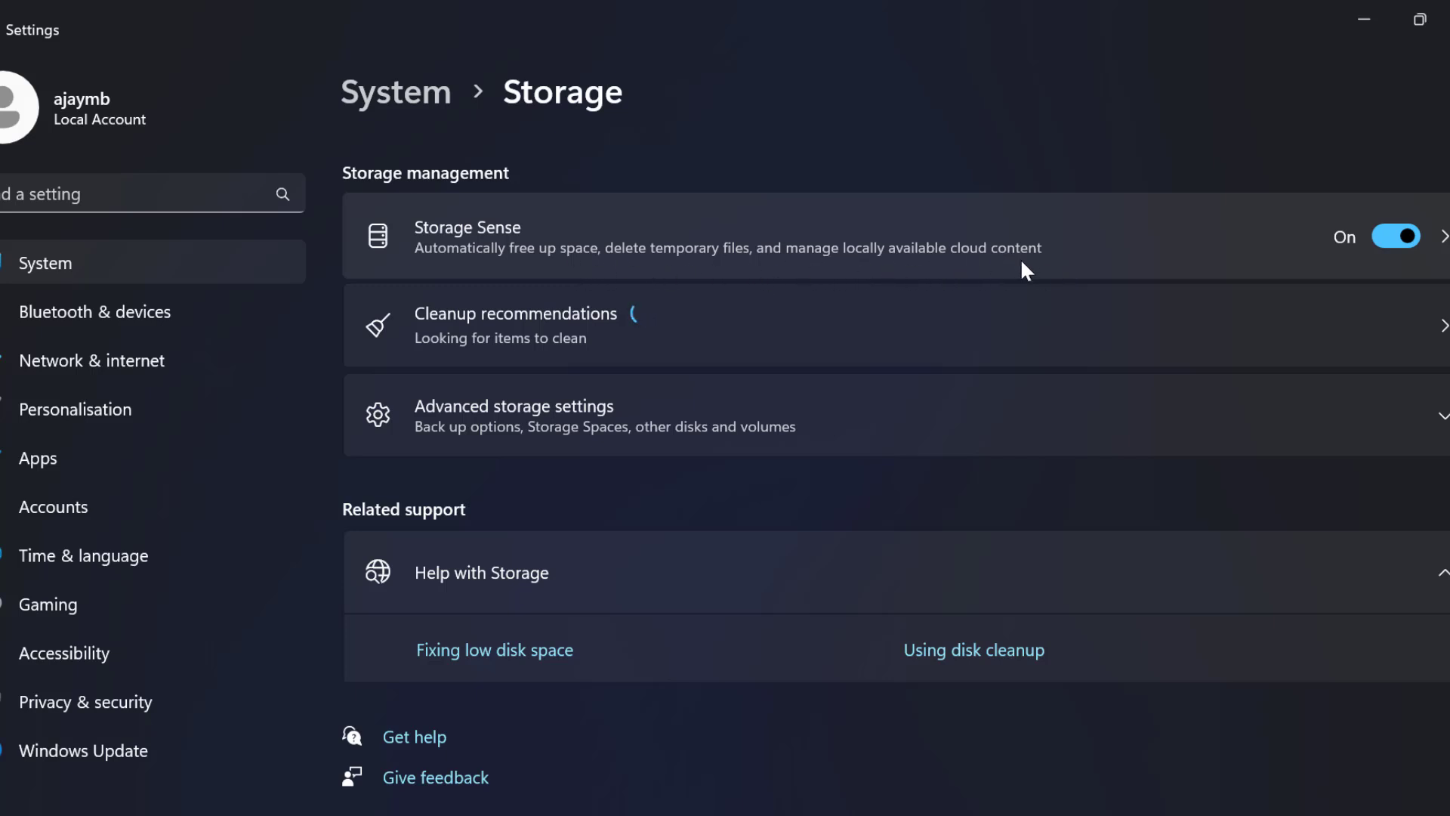
scroll(1029, 255, up, 3)
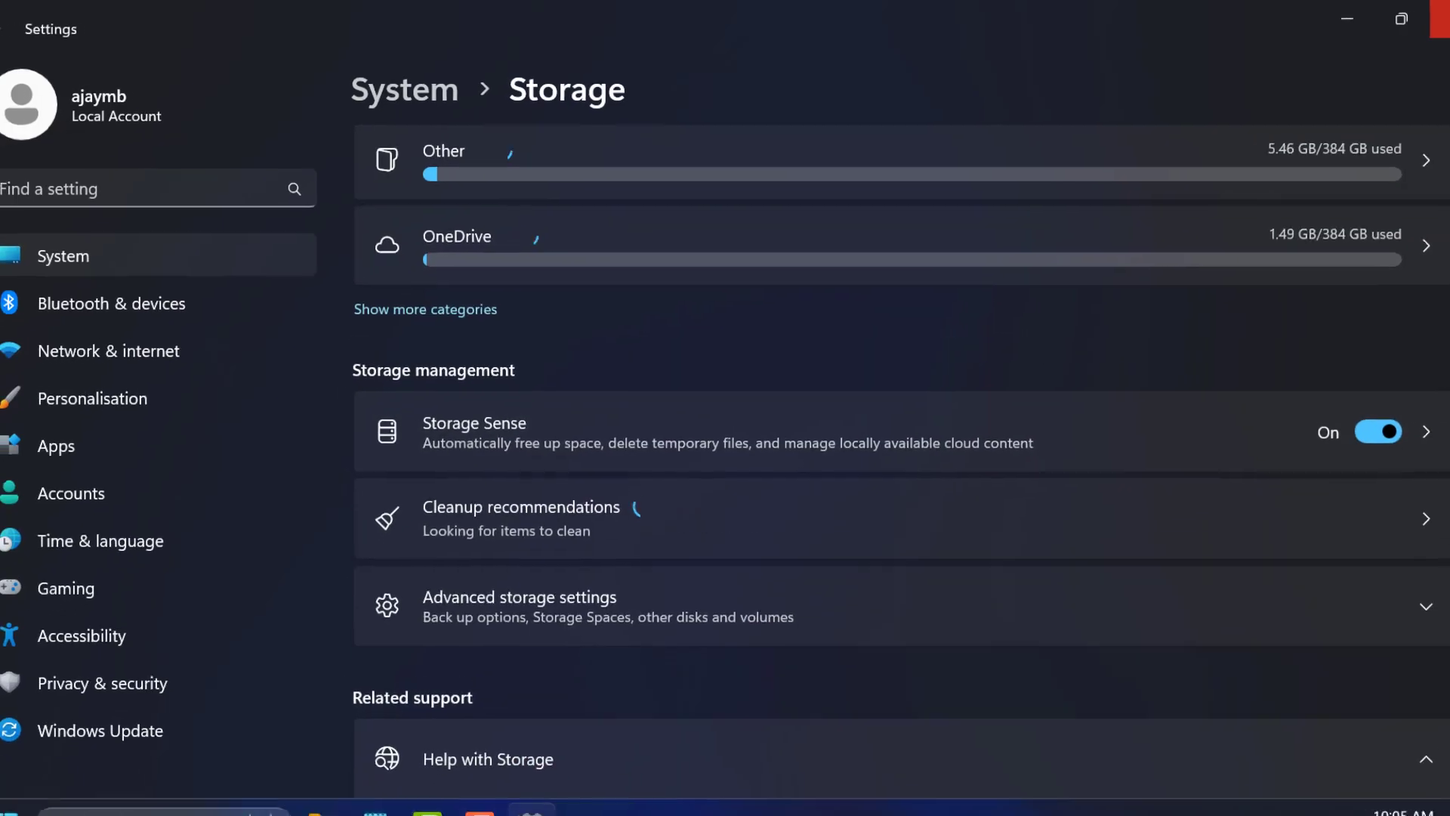
click(1440, 18)
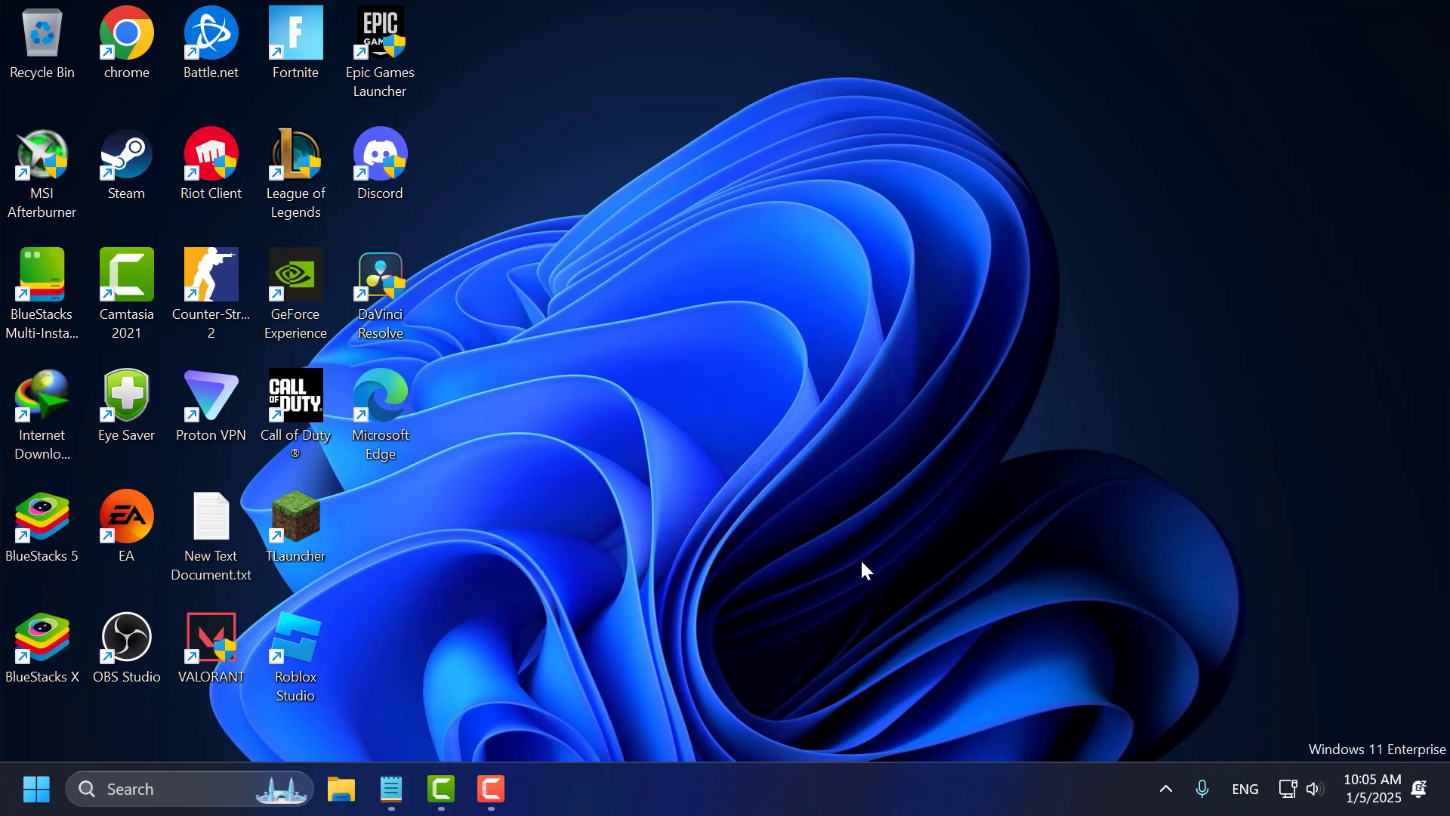
Find Check for updates through Windows search, retry all failed updates in Windows Update, and close Settings
click(171, 788)
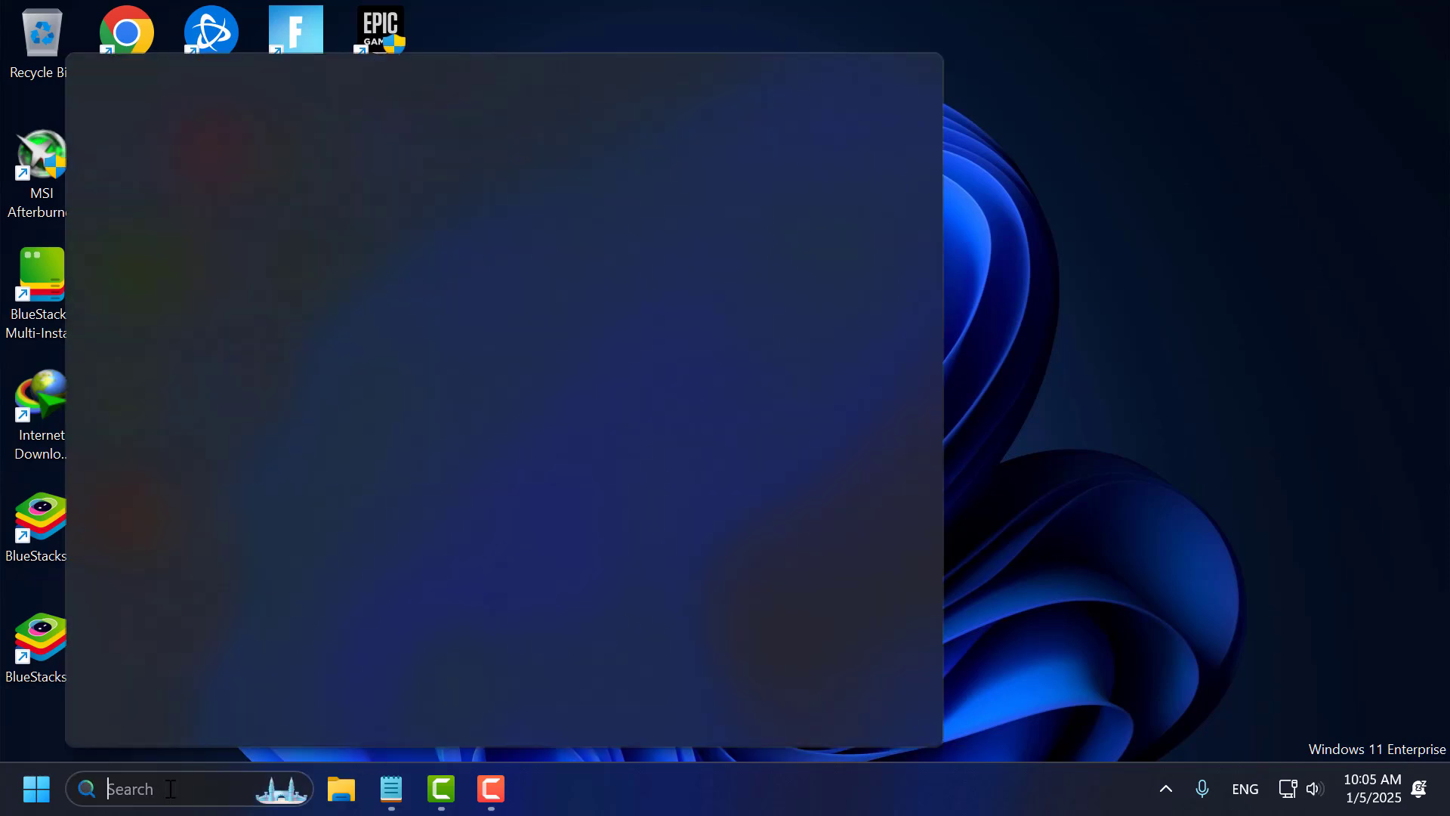
text(check for updates)
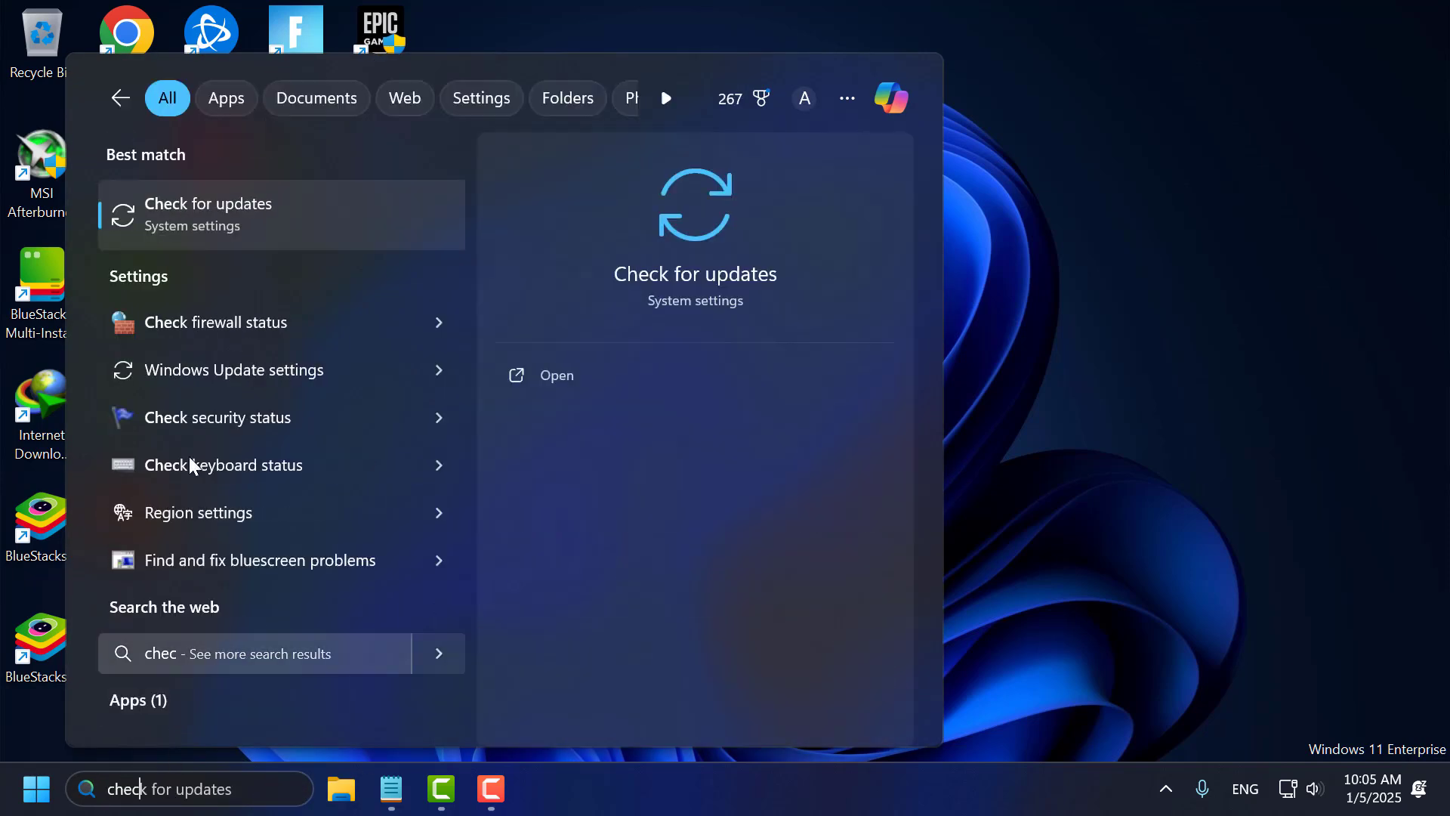
click(238, 216)
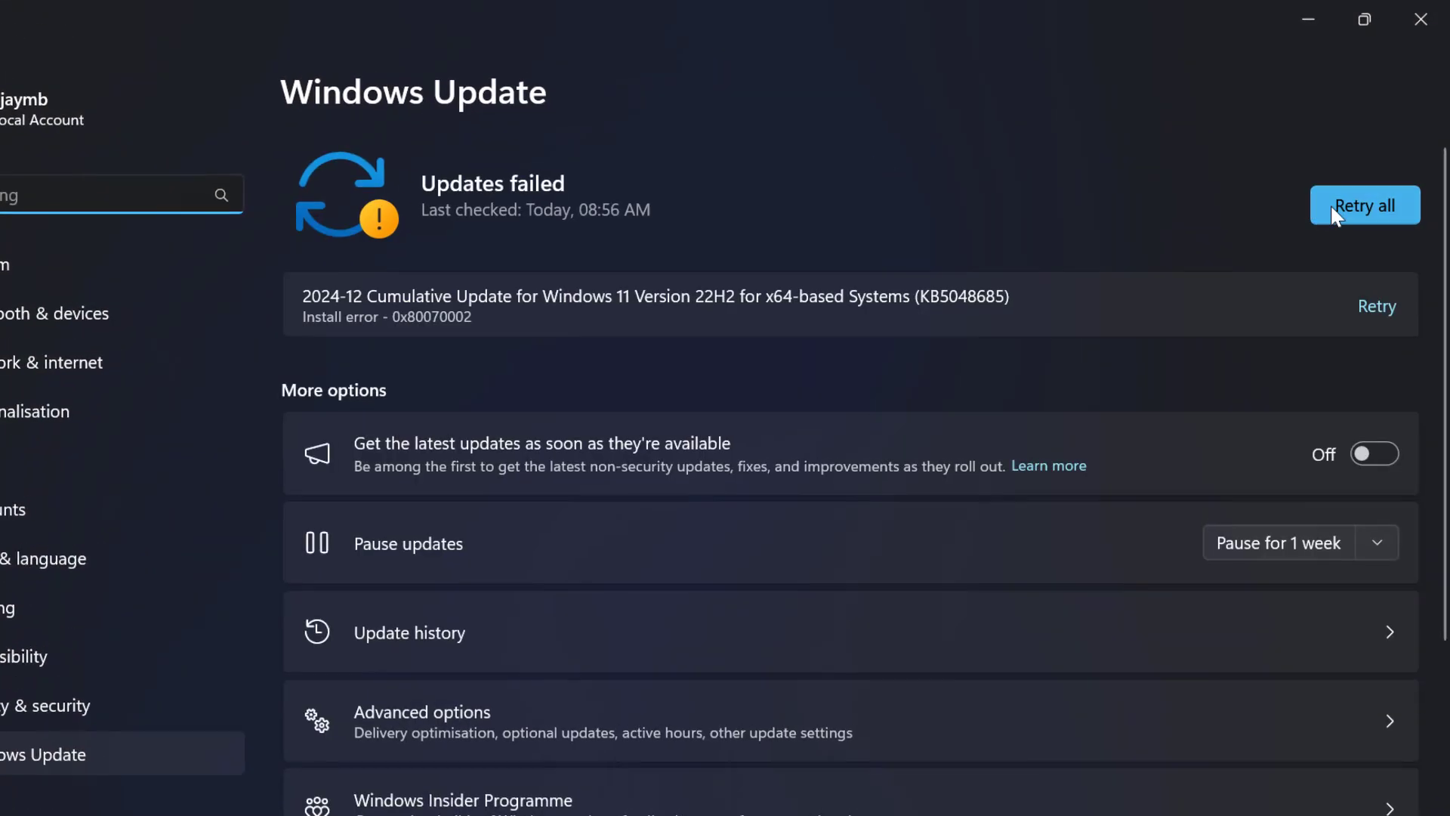
click(1318, 208)
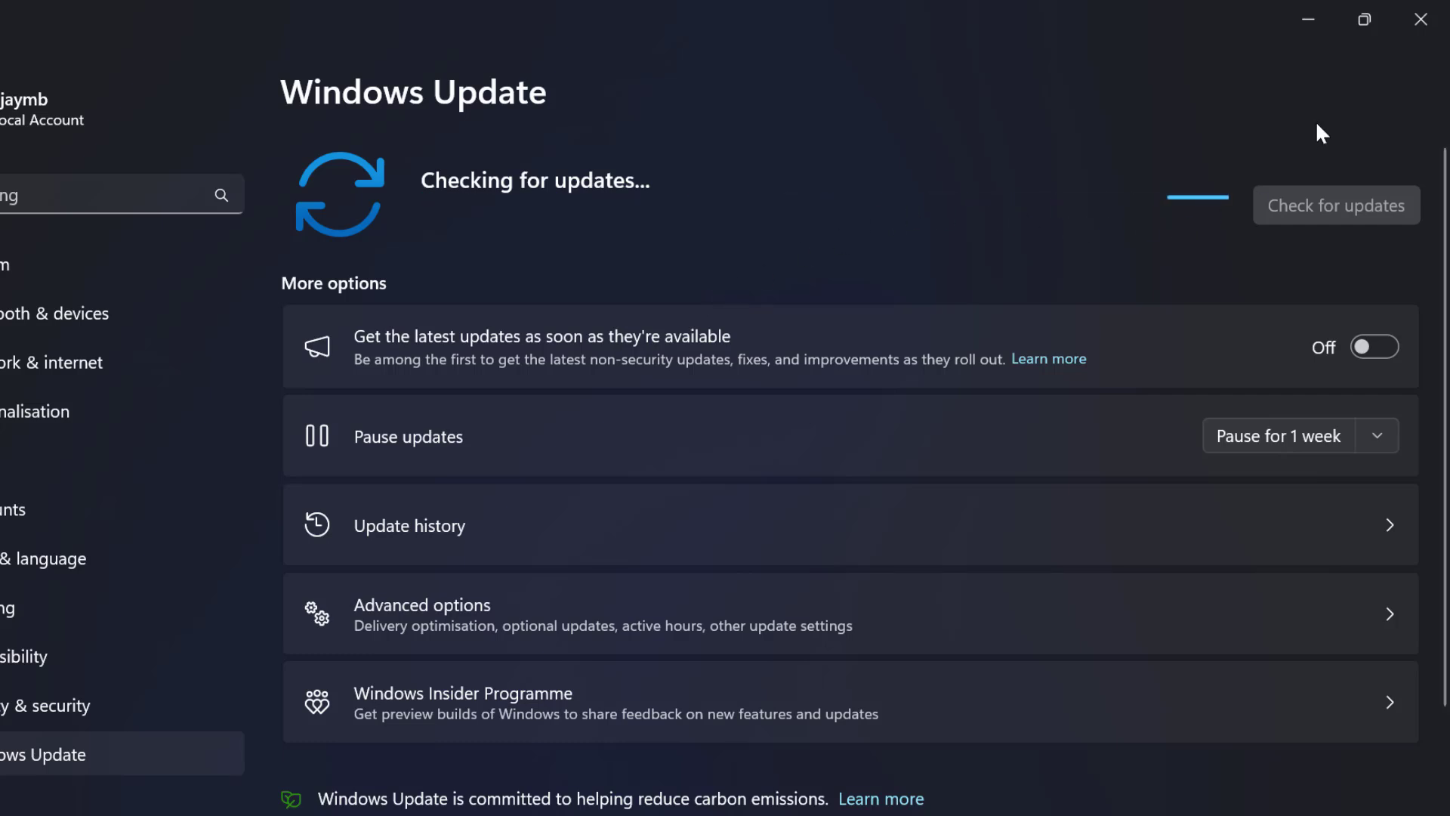
click(1431, 30)
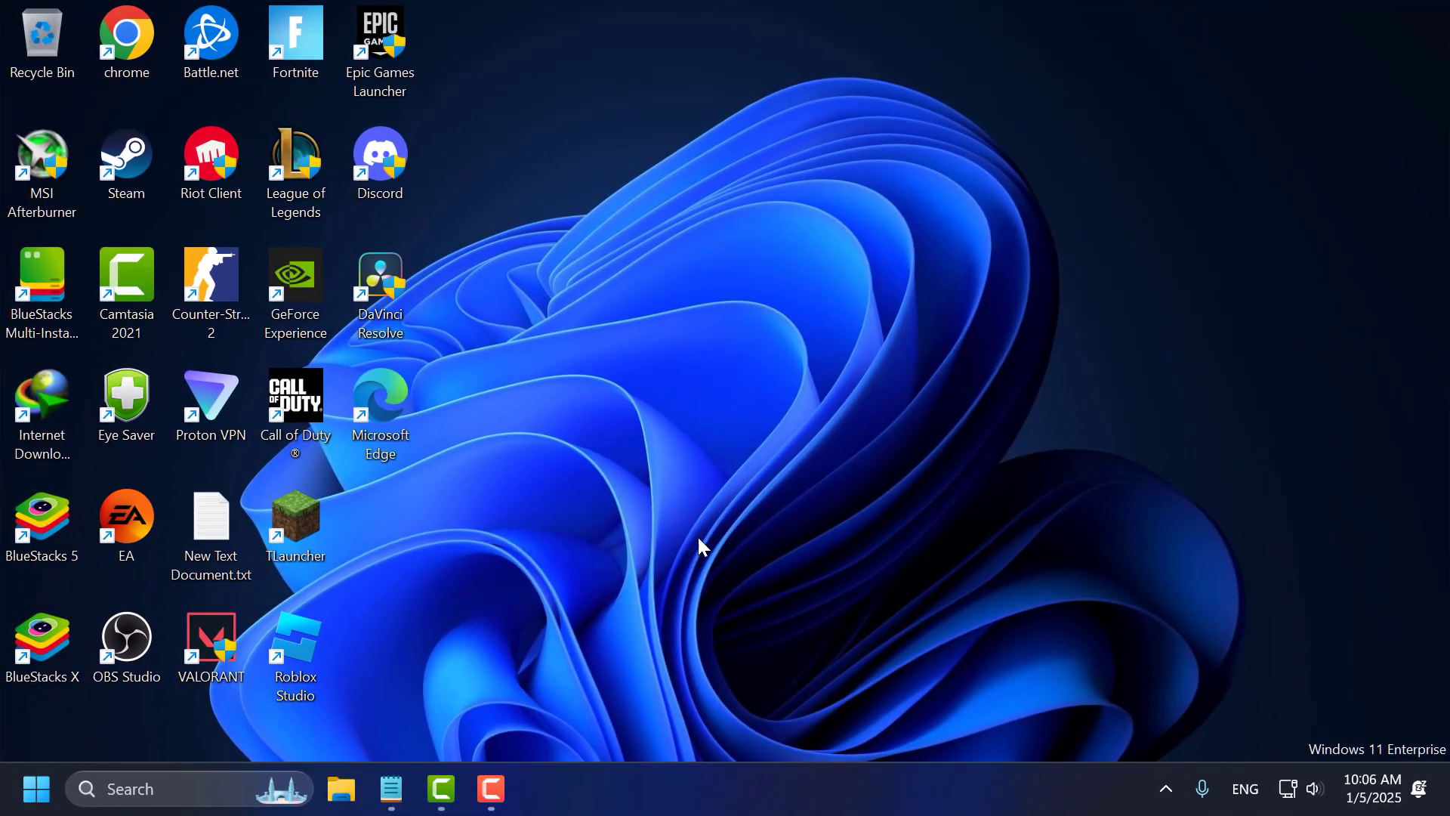